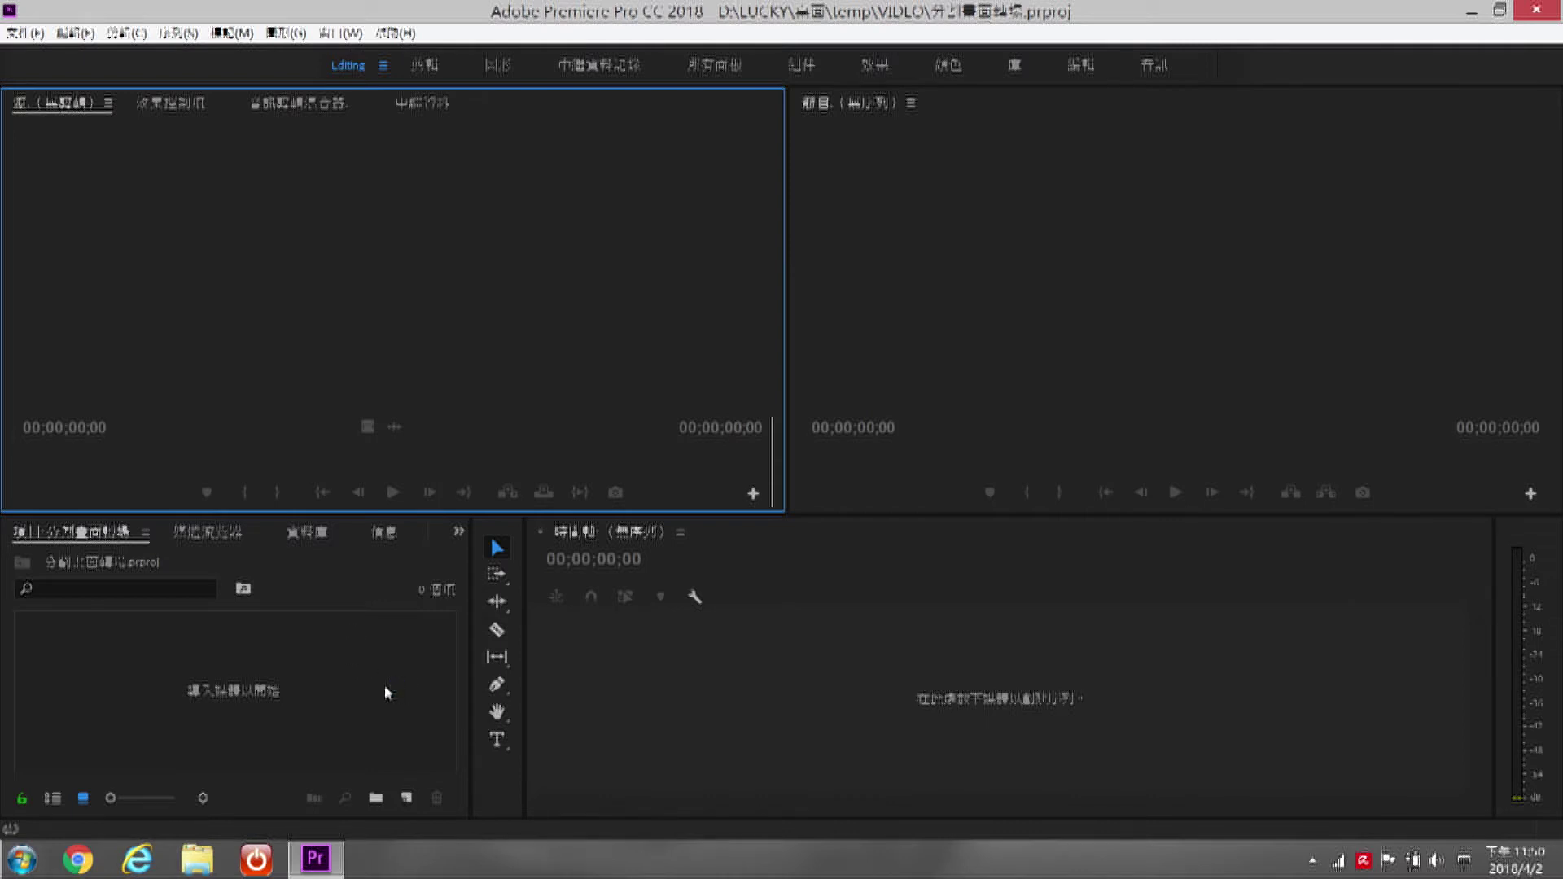
Step: Import the speaker .mp4 file into the empty Project panel
double_click(374, 712)
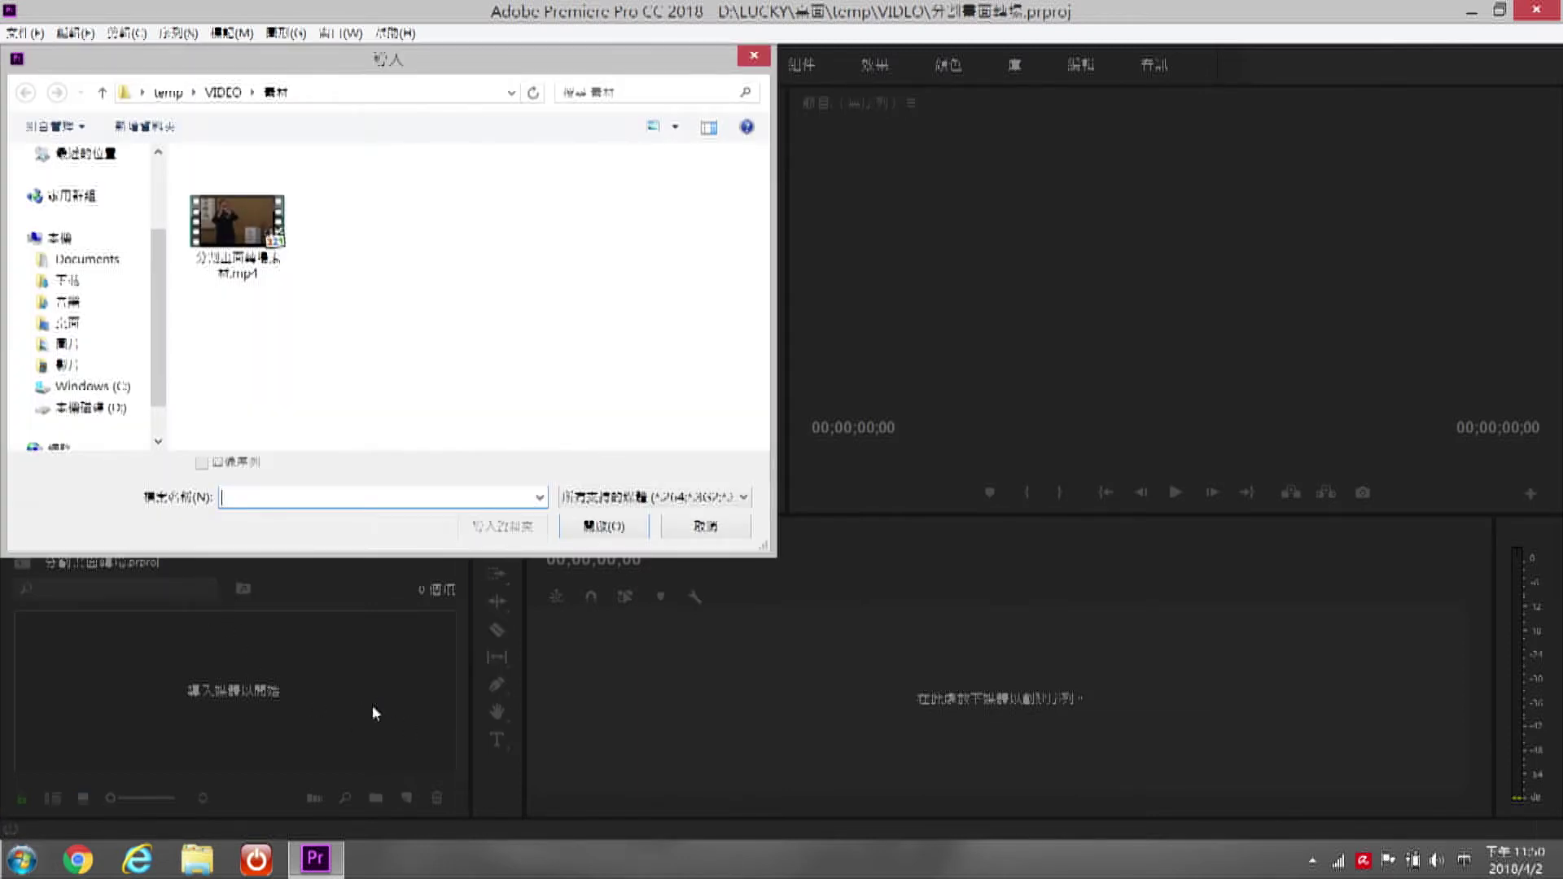
left_click(249, 246)
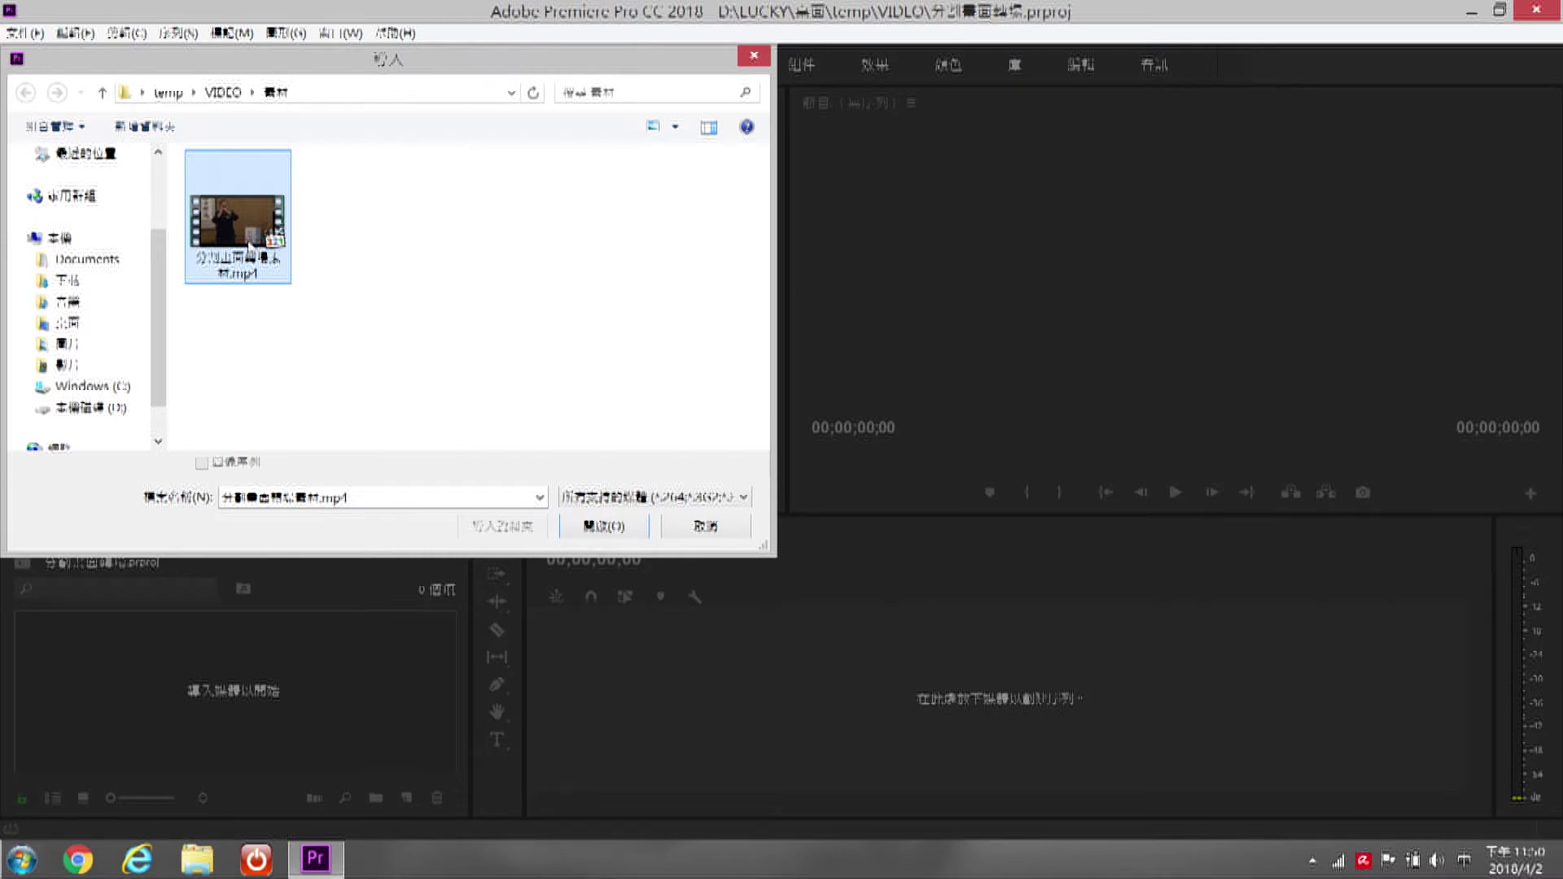
double_click(249, 246)
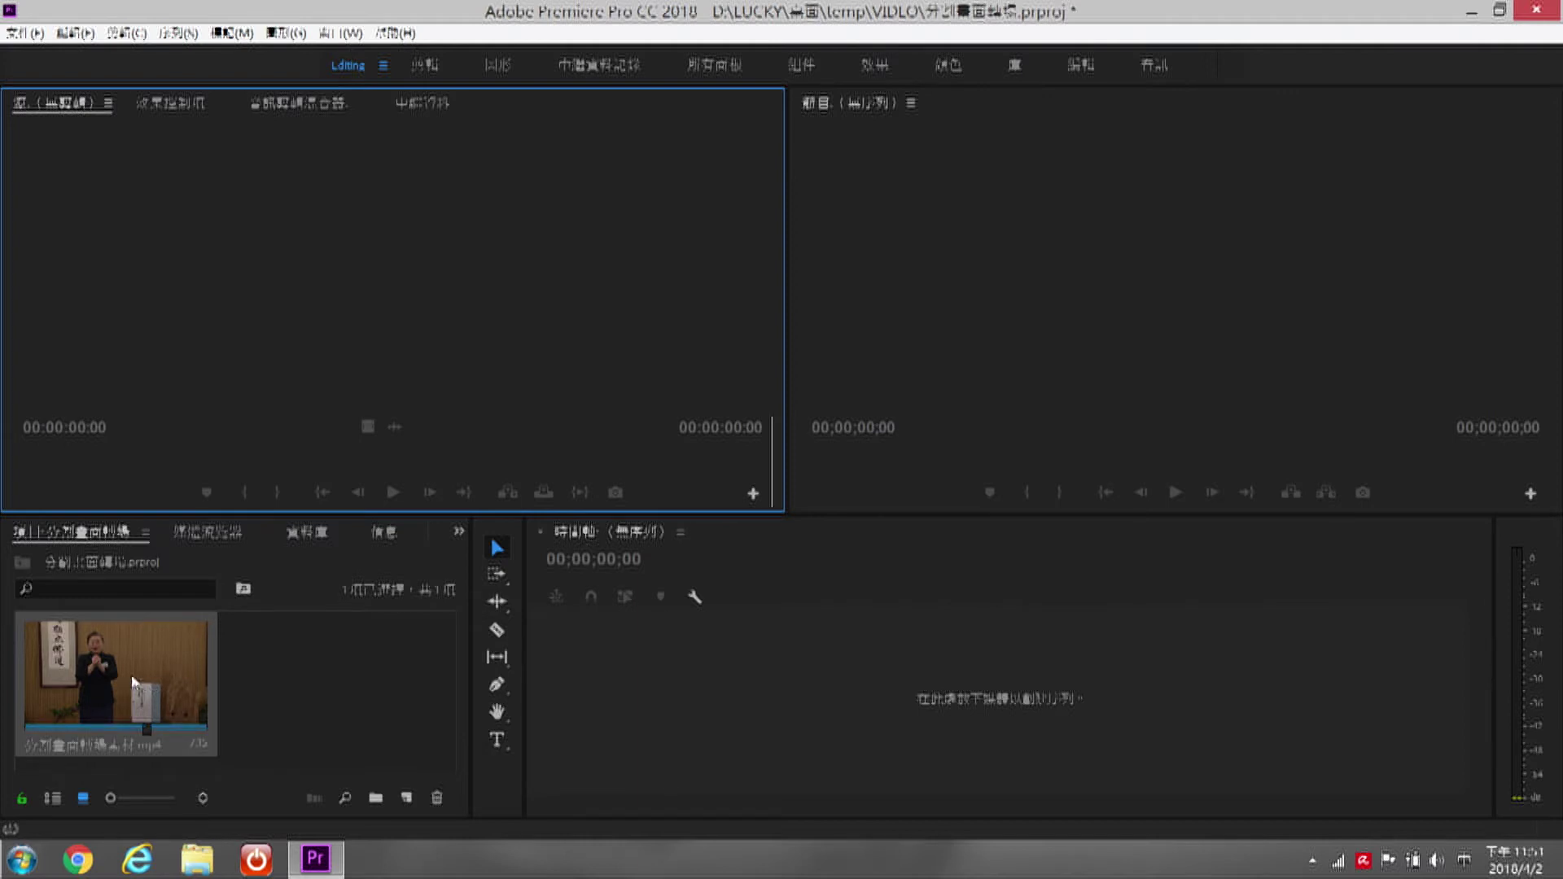
Step: Preview the speaker clip in the Source monitor, then drag it onto the timeline as a new sequence
double_click(133, 678)
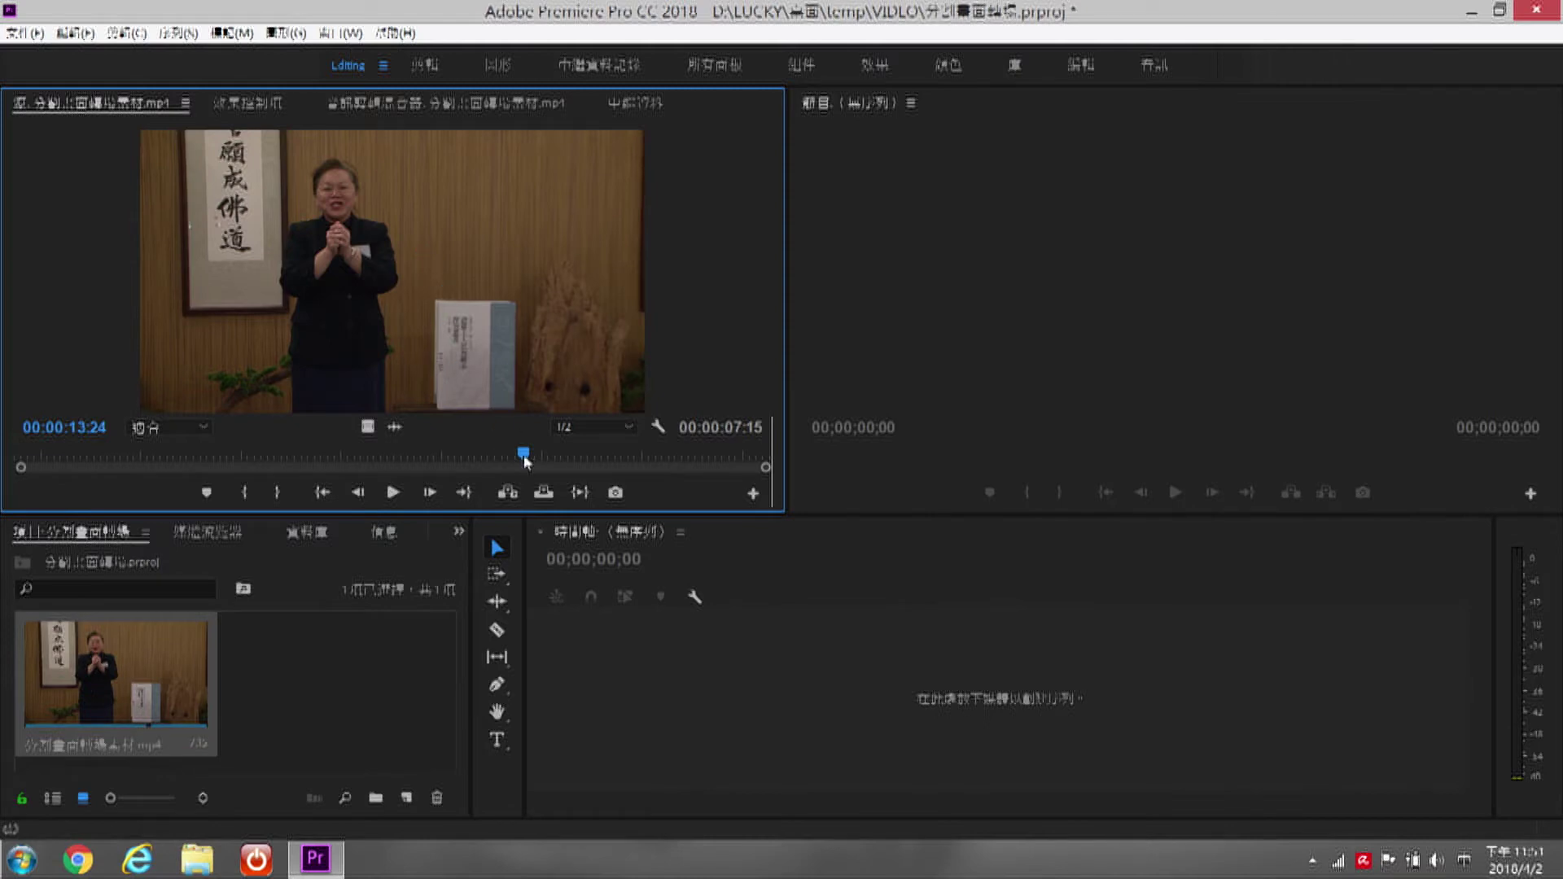
left_click_drag(523, 453, 18, 452)
left_click(392, 492)
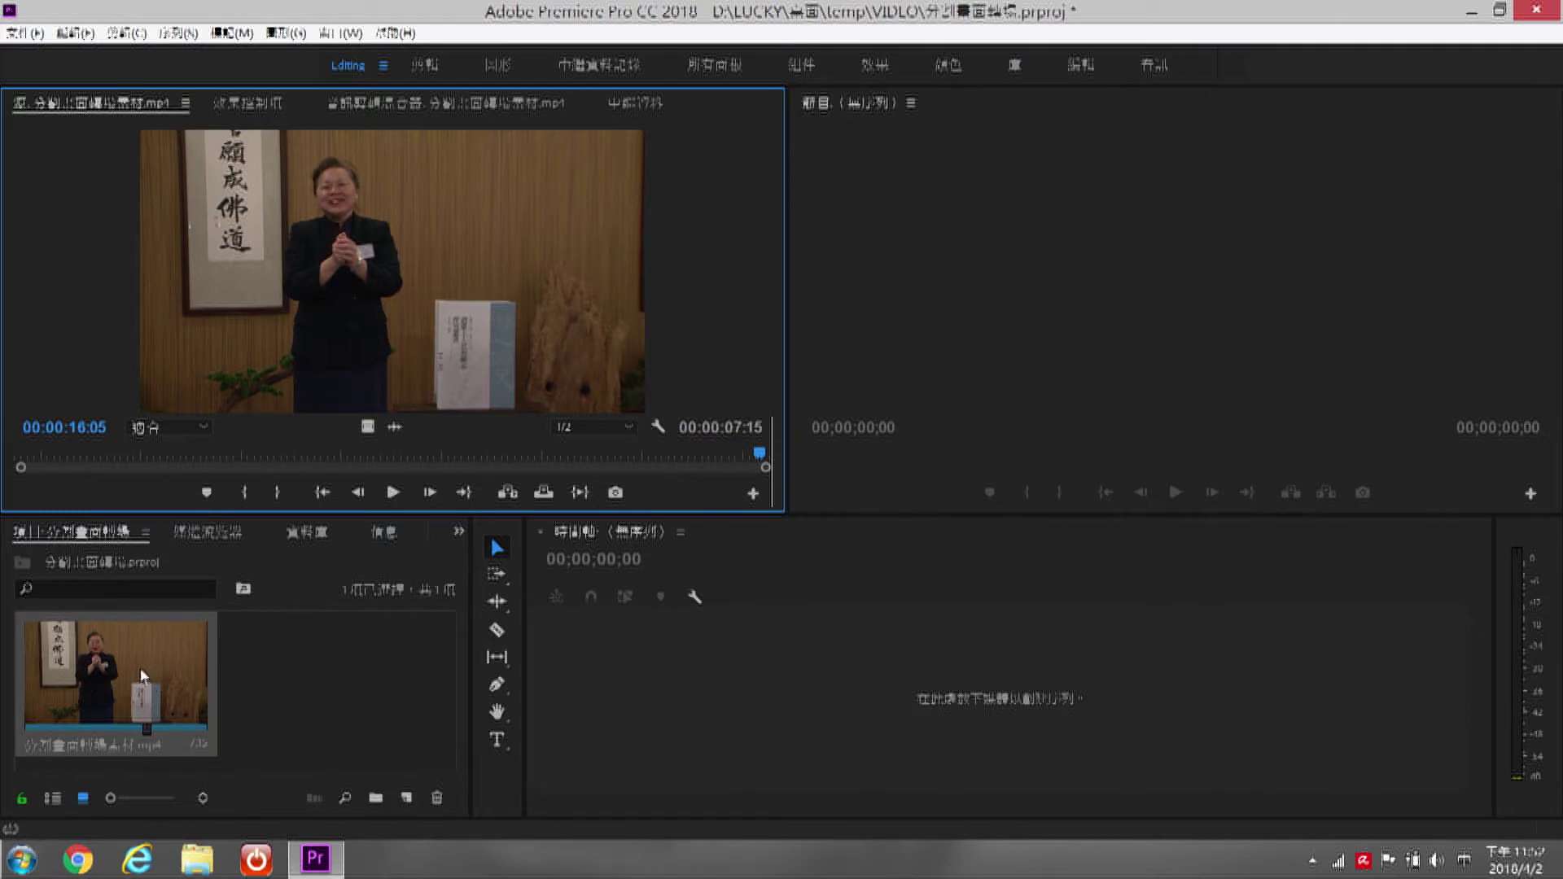
left_click(144, 676)
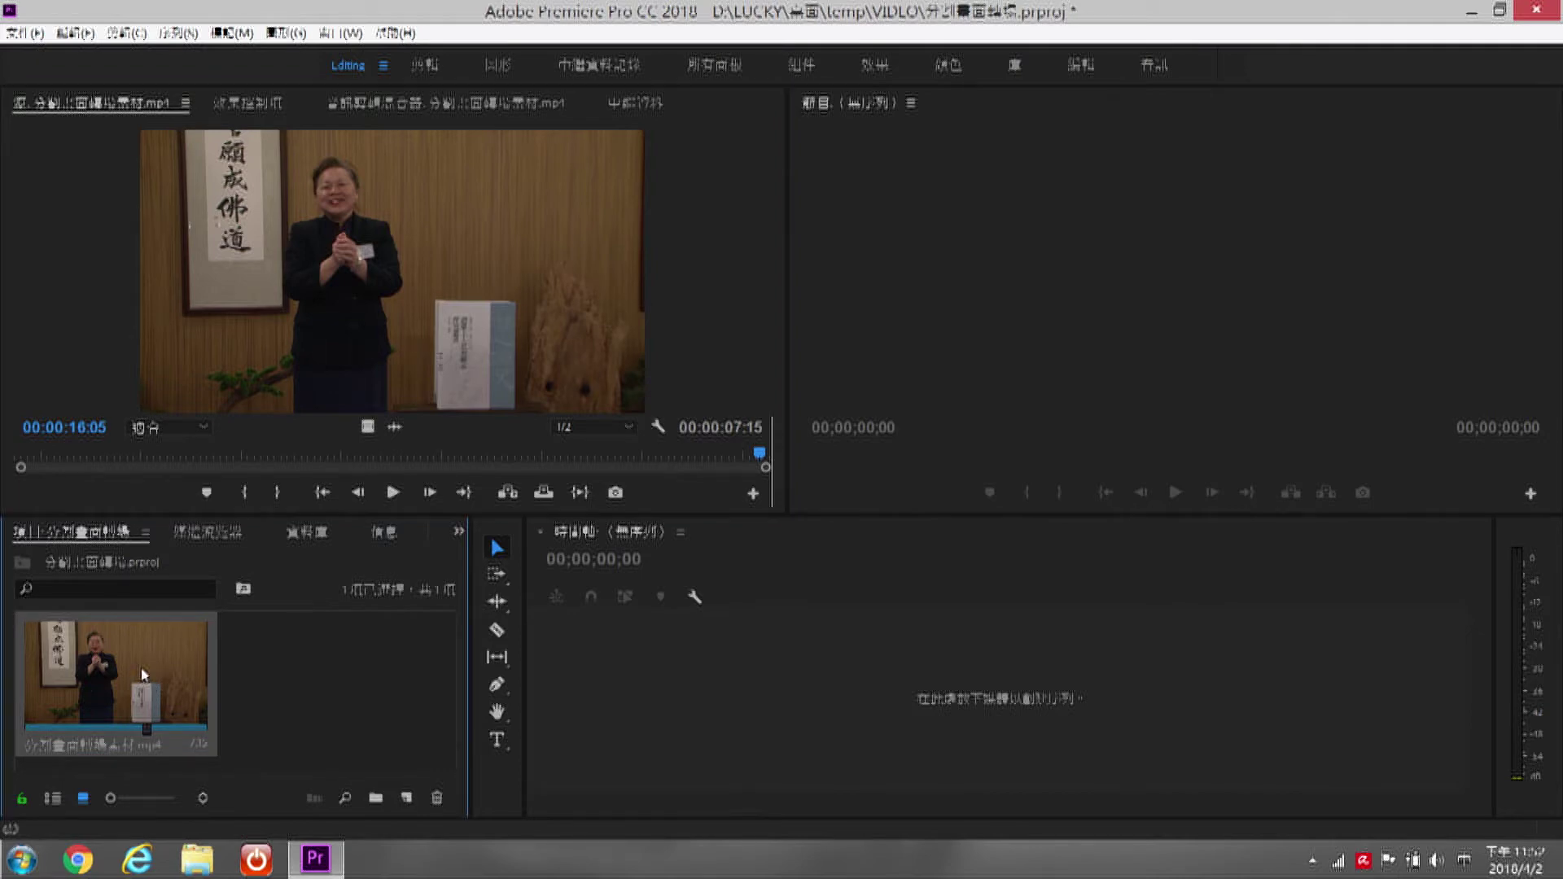
left_click_drag(234, 673, 798, 731)
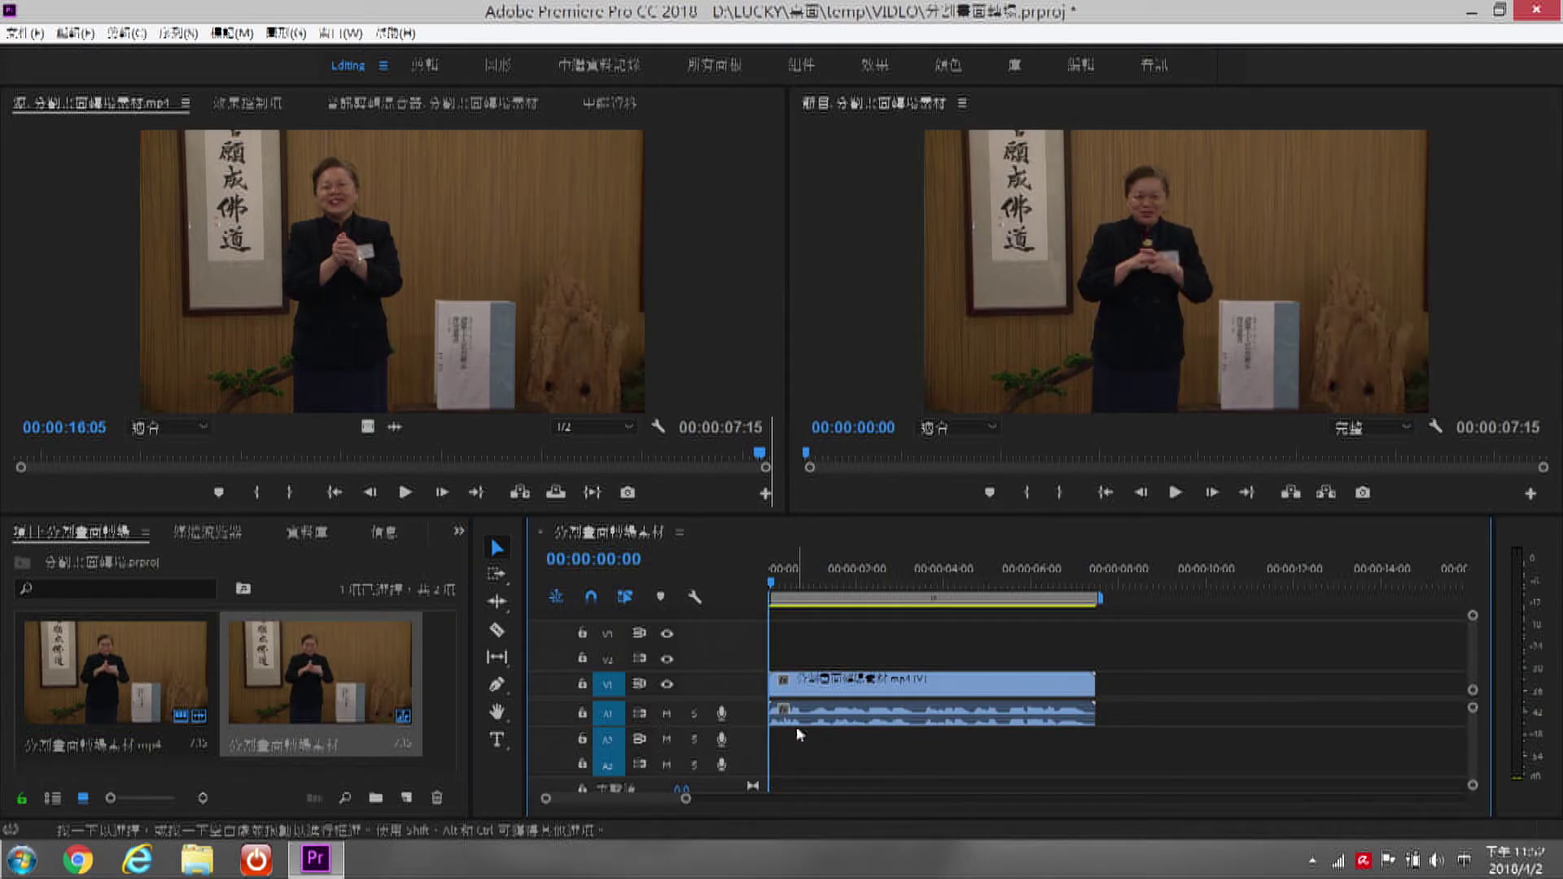
Step: Refocus the Project assets and open the >> hidden-panels list
left_click(223, 629)
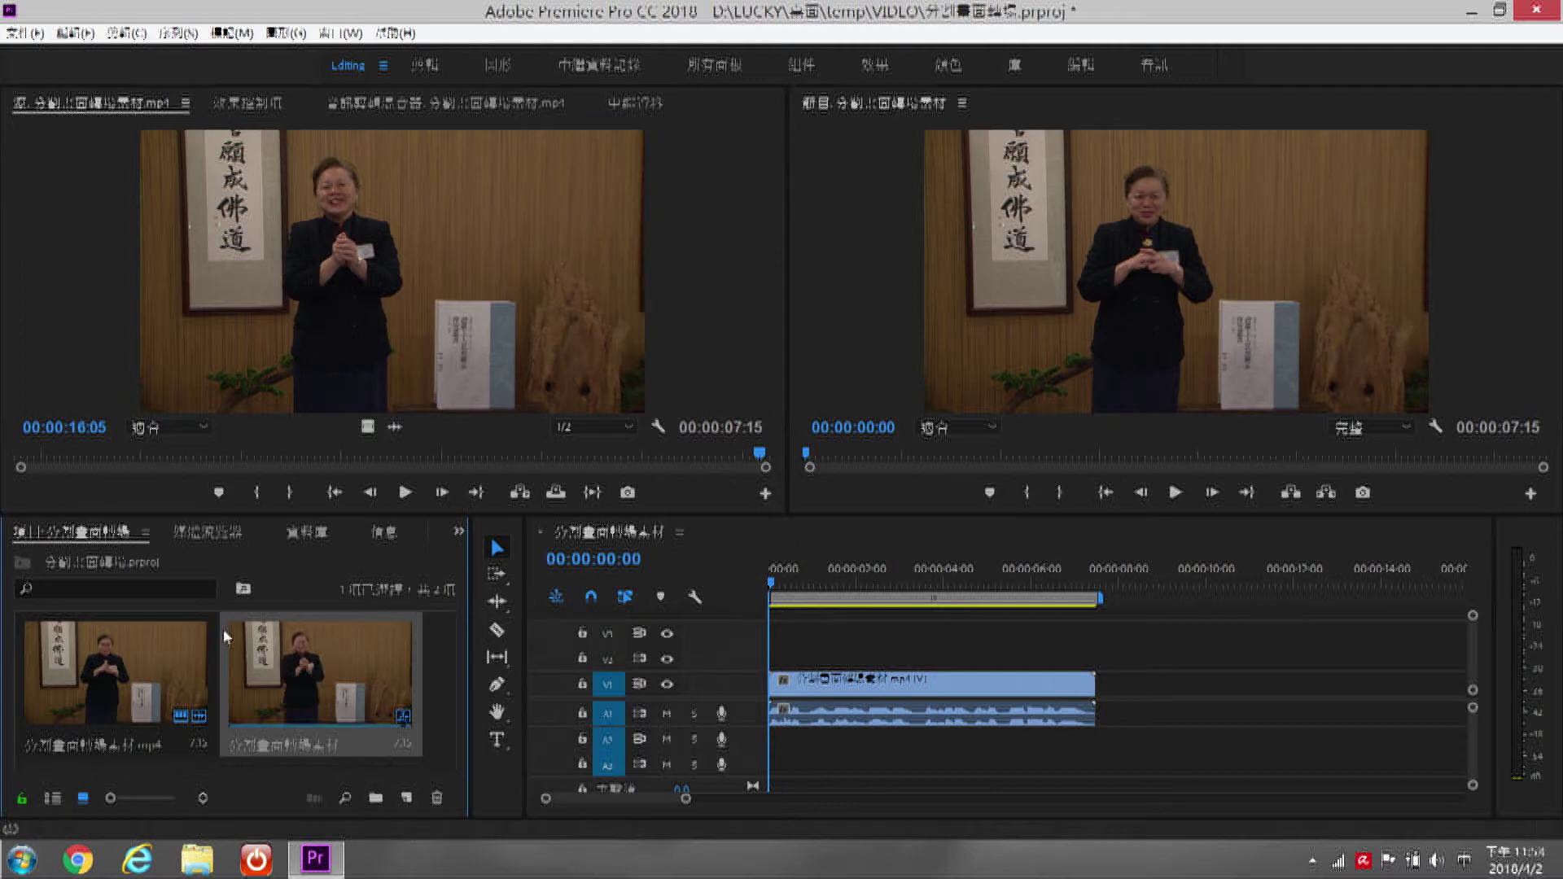
left_click(459, 531)
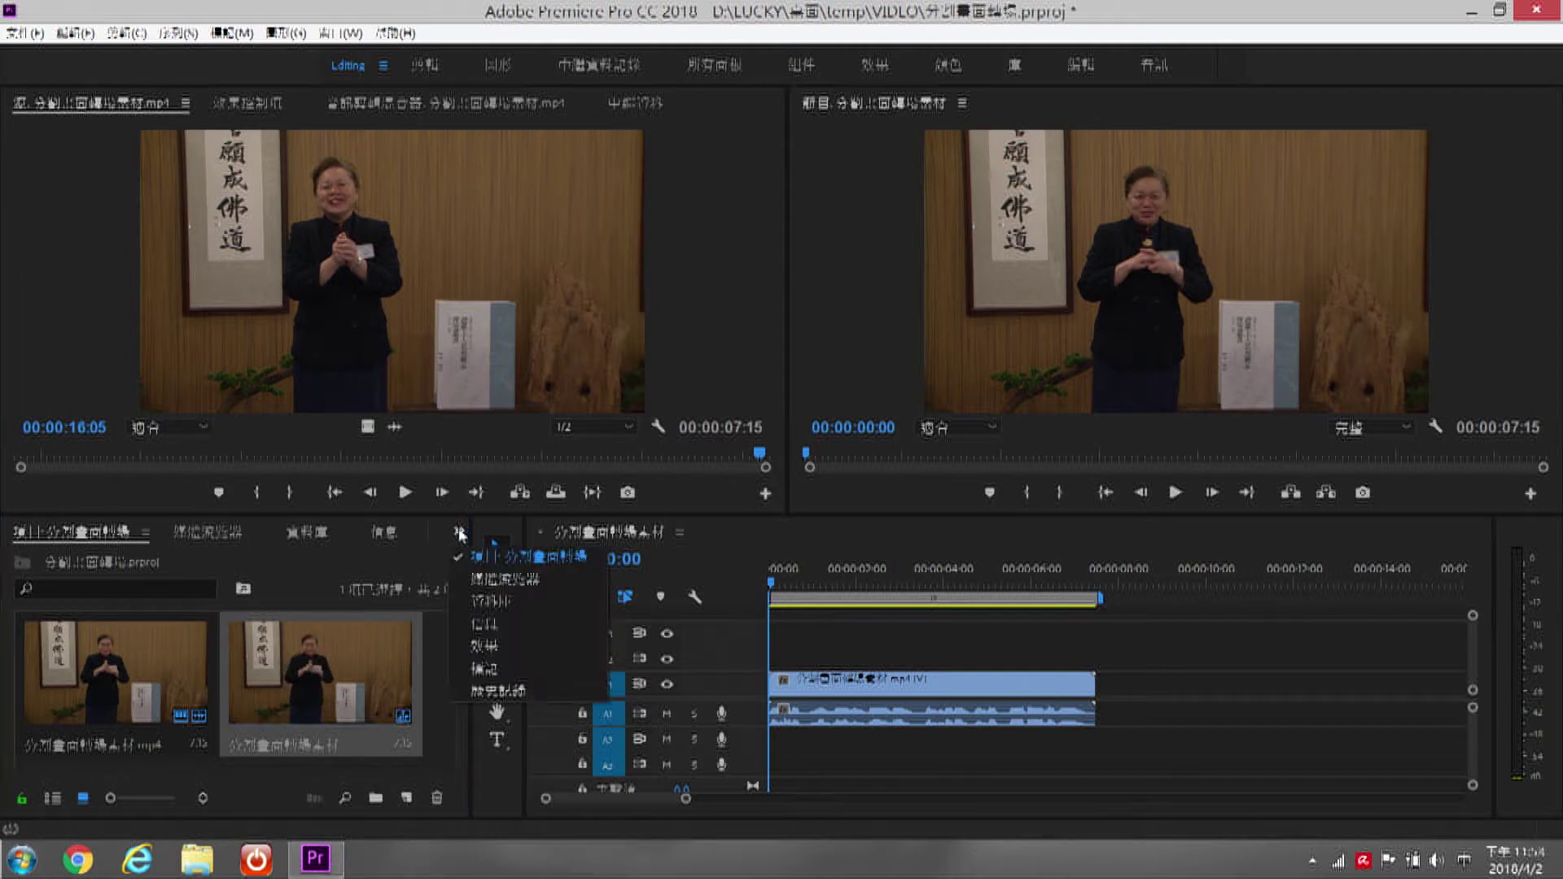
Step: Search the Effects panel for '扭曲' and apply Stylize > Replicate to the V1 clip
left_click(493, 651)
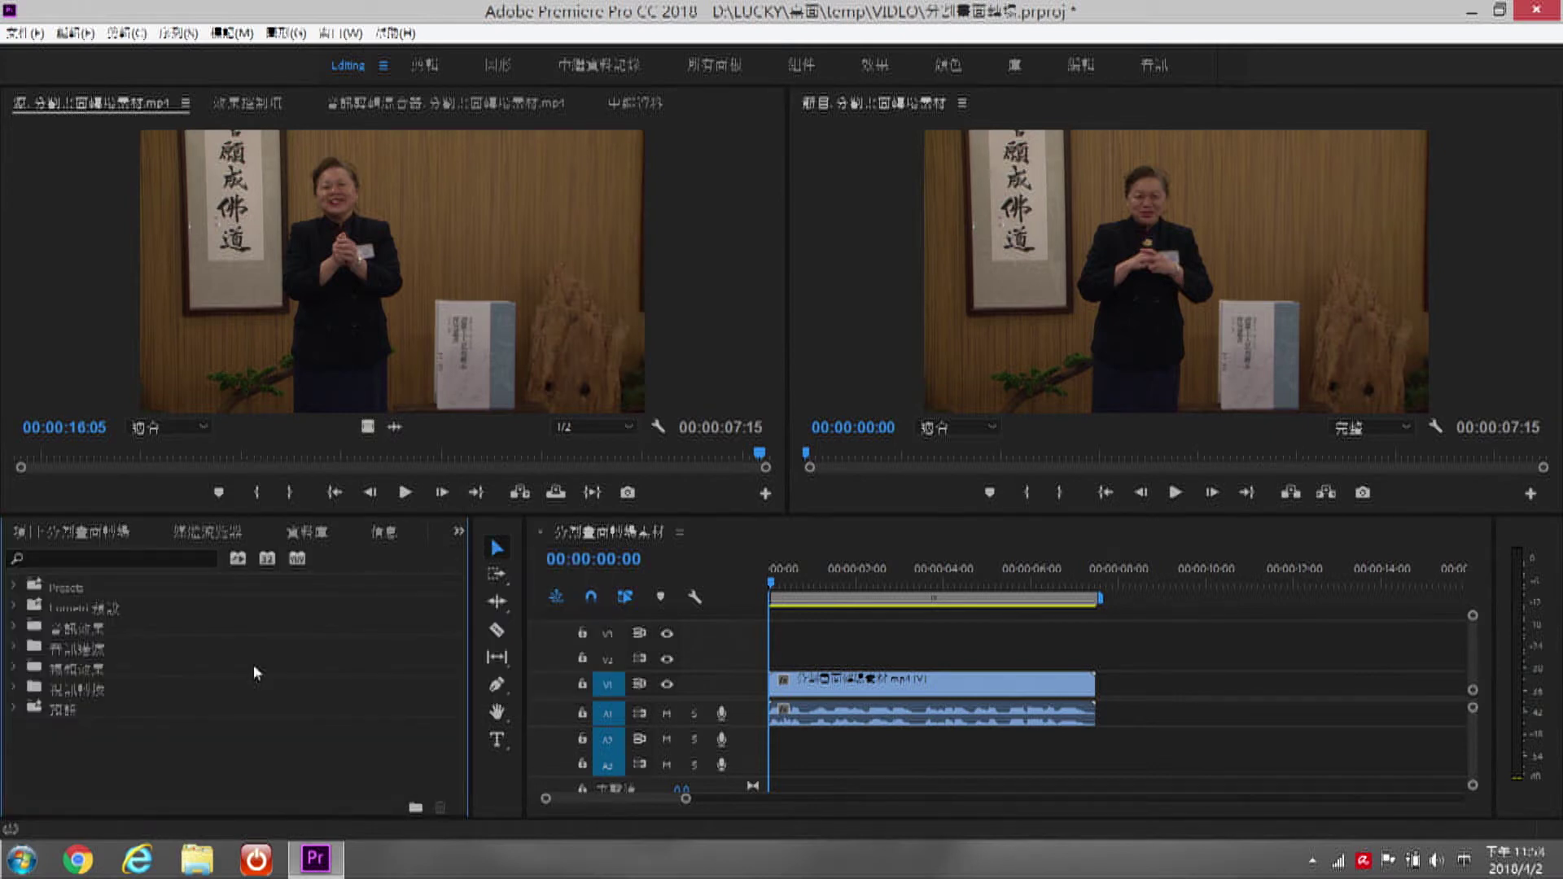
left_click(132, 558)
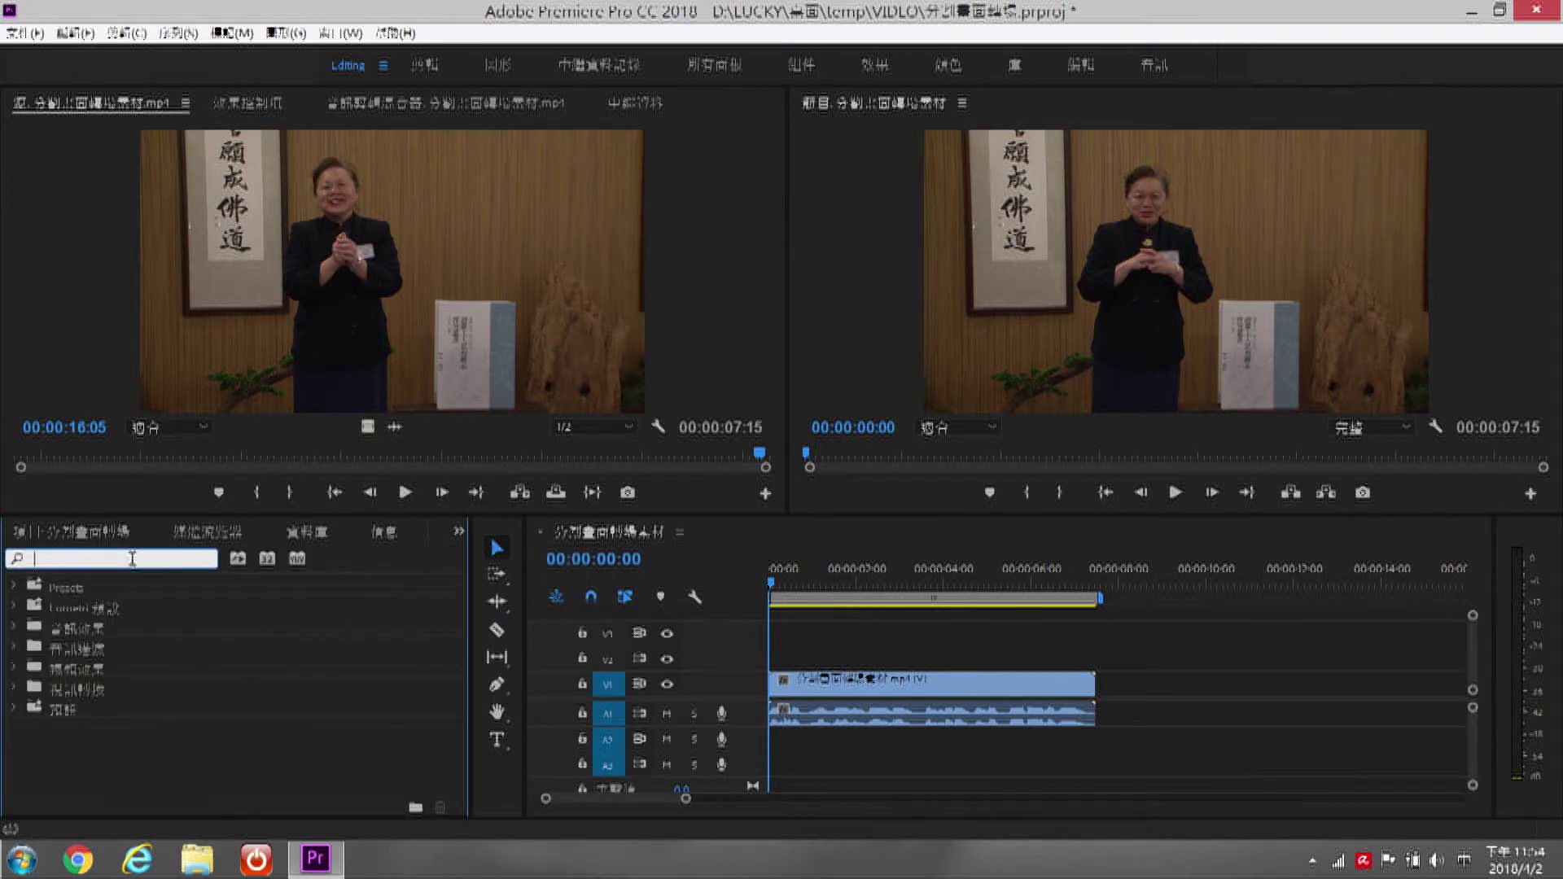
type("扭曲")
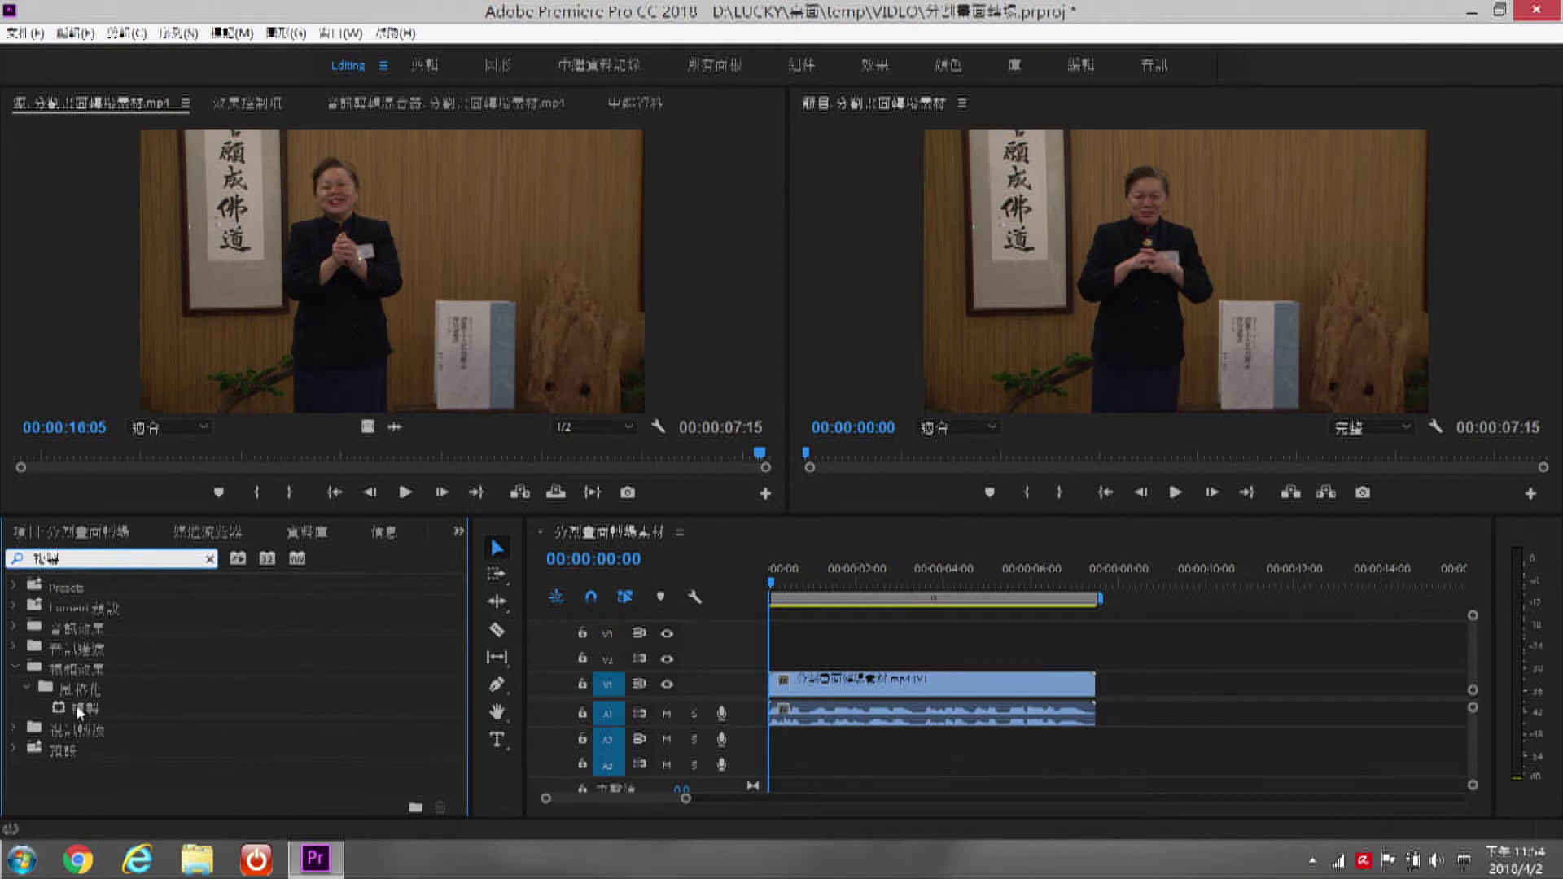
mouse_move(79, 712)
left_mouse_down()
mouse_move(925, 702)
mouse_move(943, 684)
left_mouse_up()
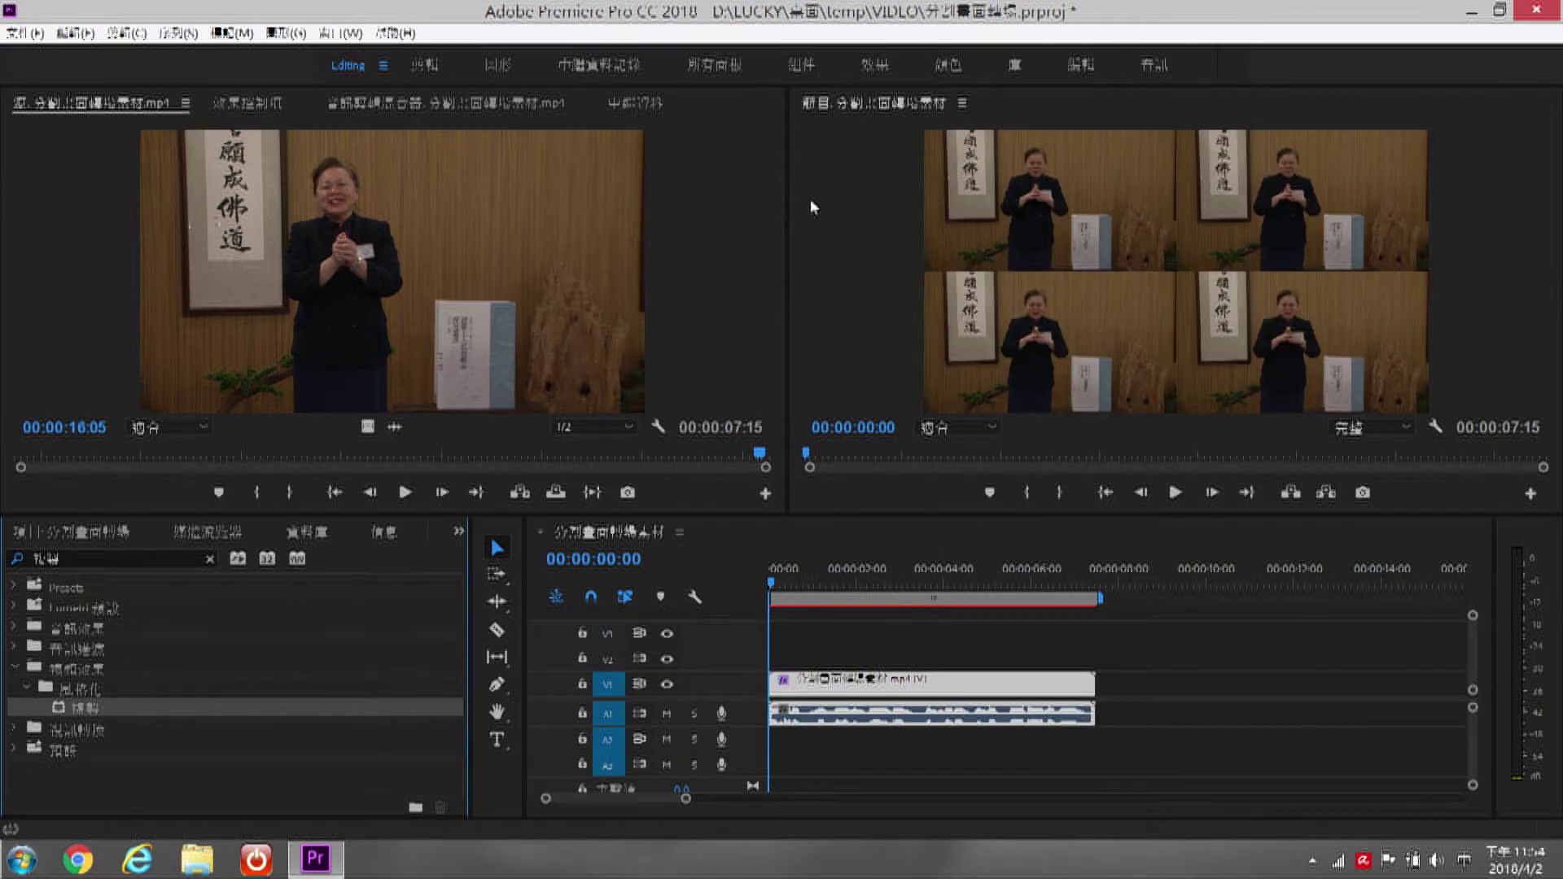
left_click(261, 109)
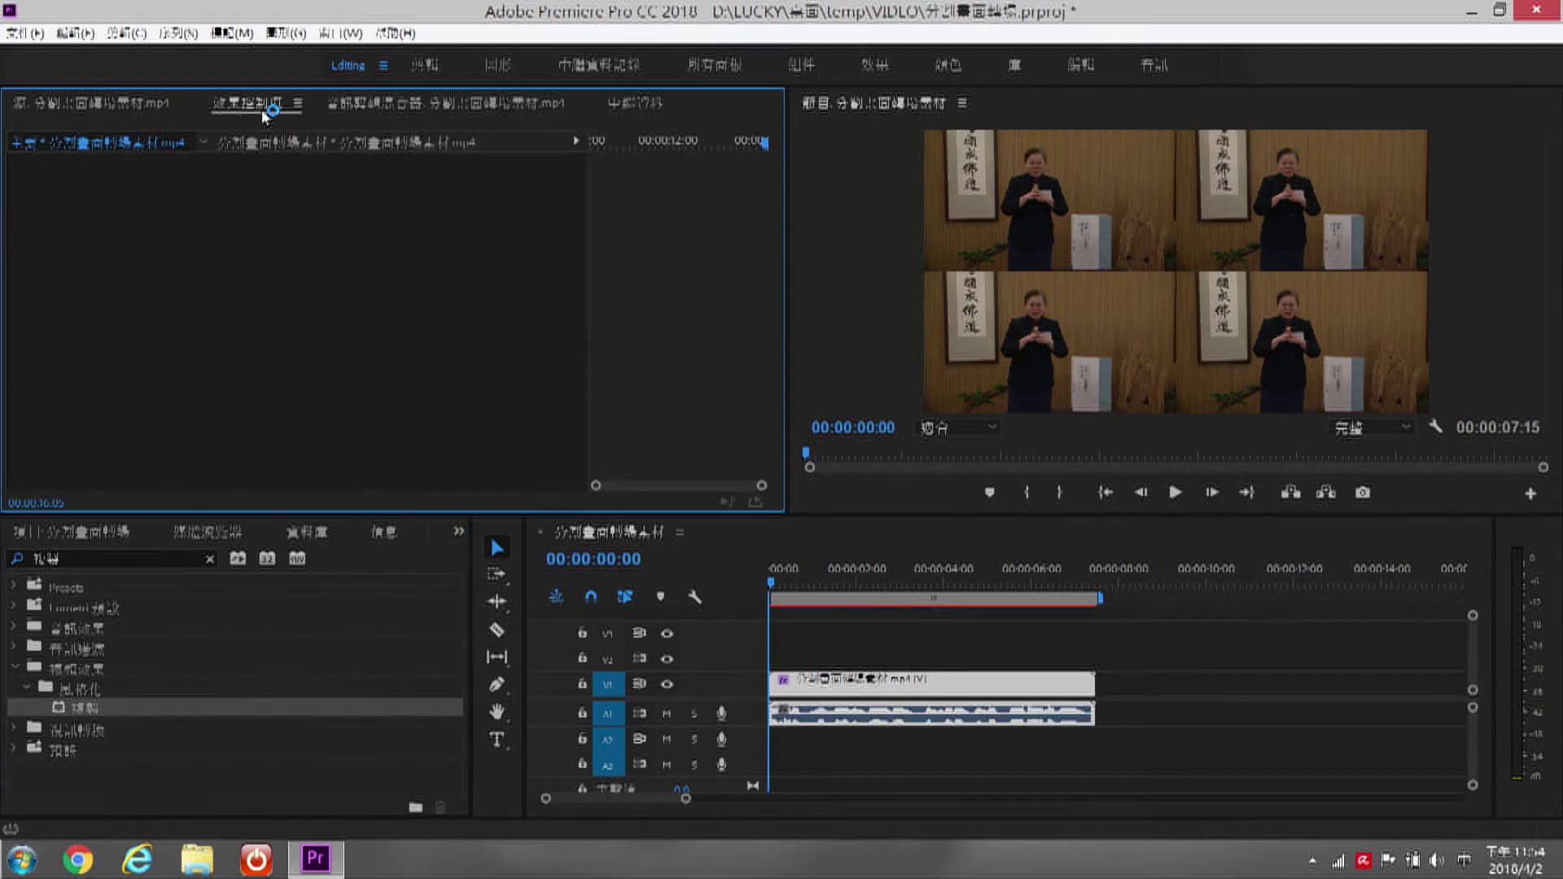
Step: Select the V1 clip and change its Replicate count from 2 to 3
left_click(371, 271)
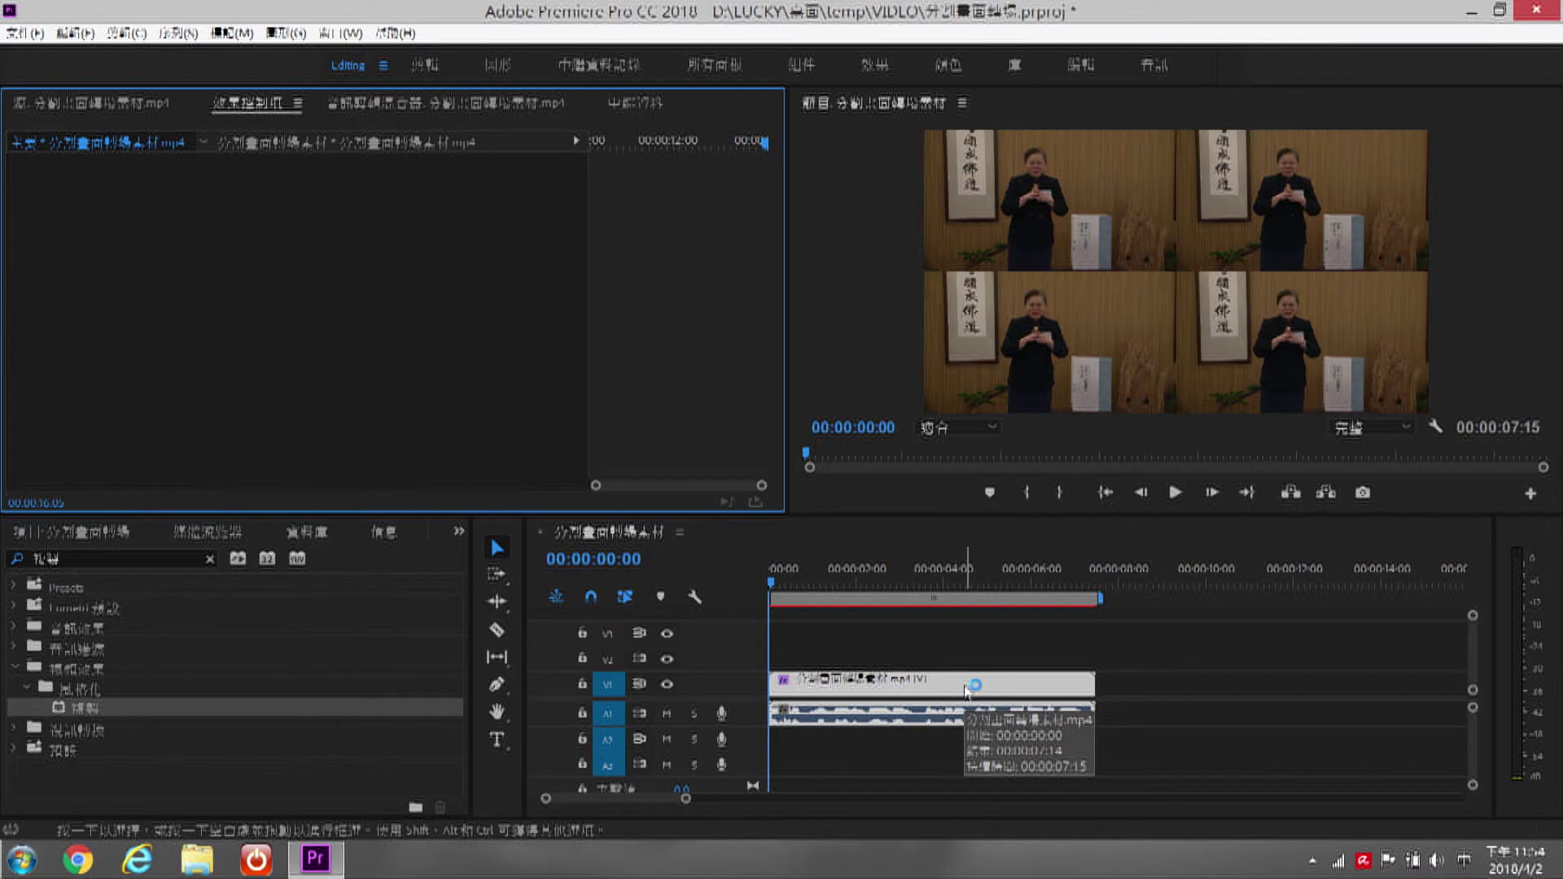
left_click(967, 692)
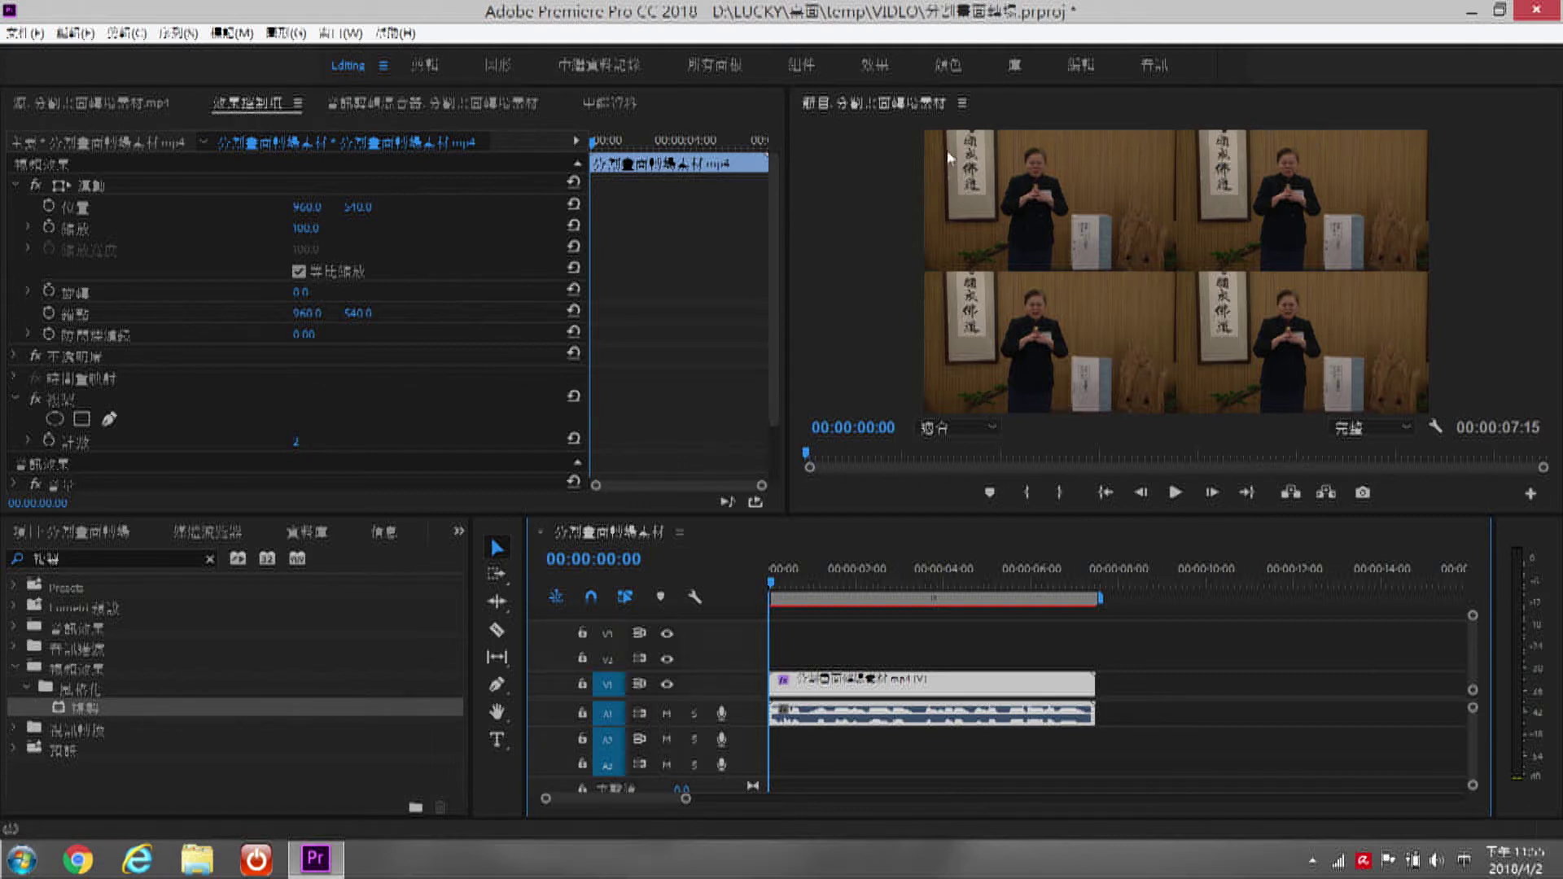
left_click(296, 443)
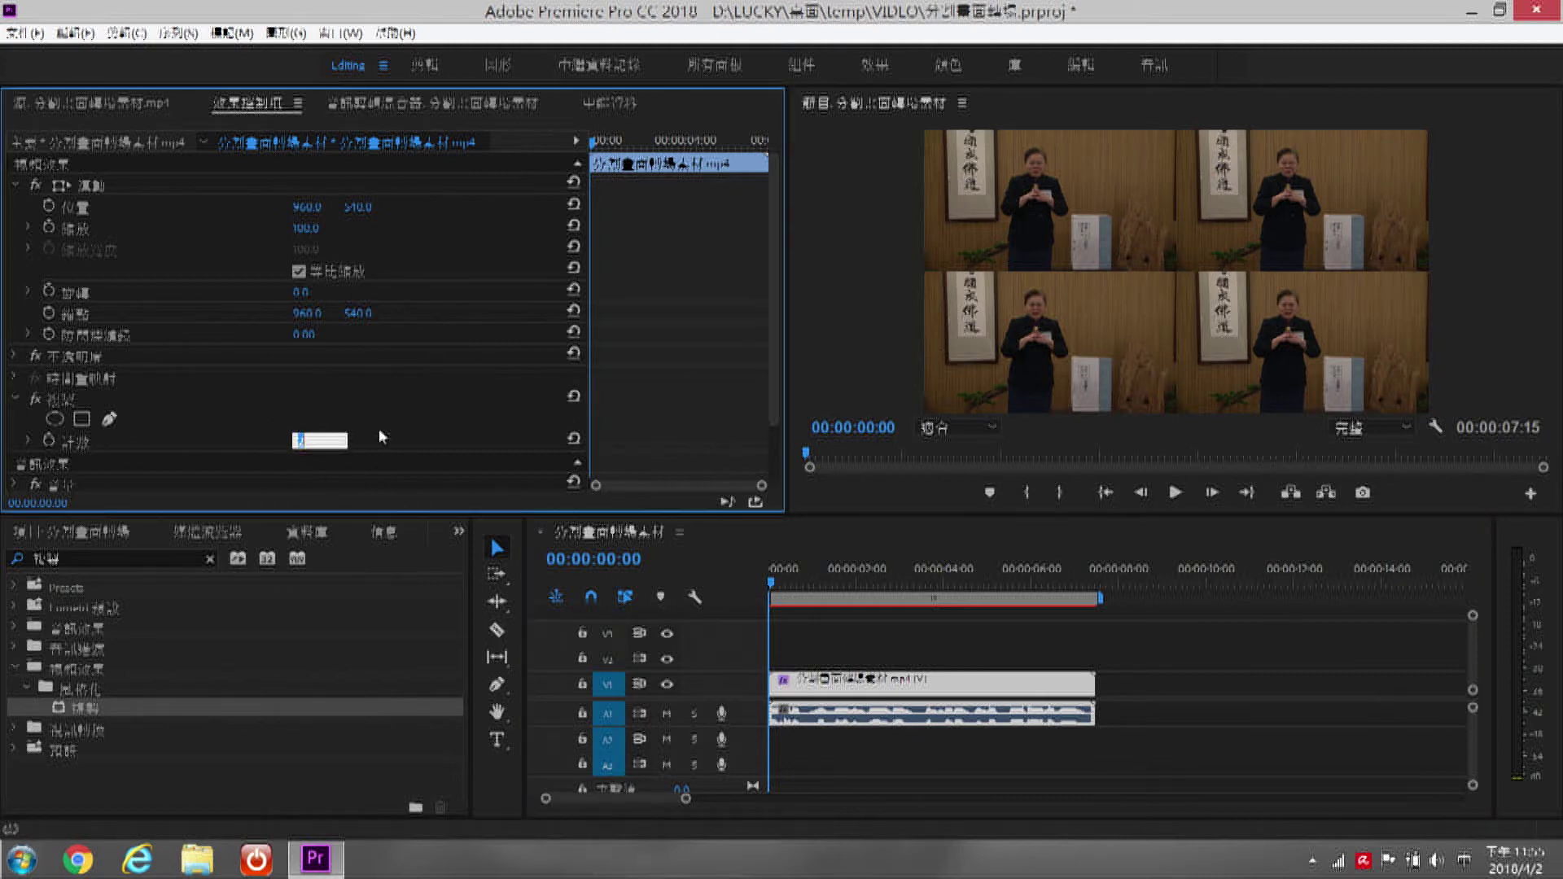
type("3")
key("Return")
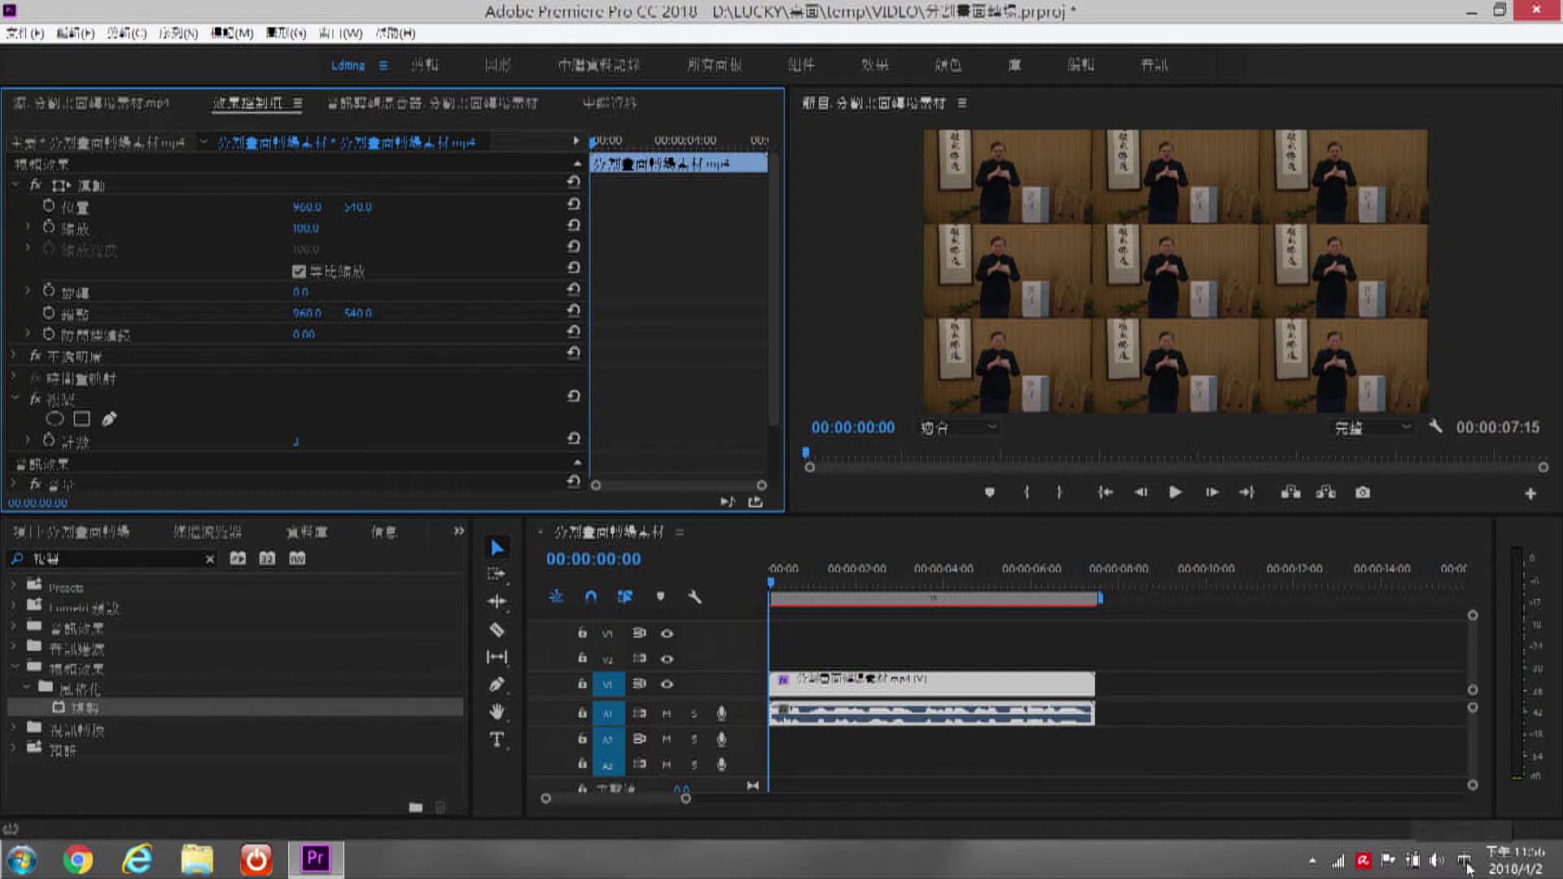
Step: Zoom the timeline in around 00:00:04:15 and enlarge the A1 track to show its waveform
left_click(965, 584)
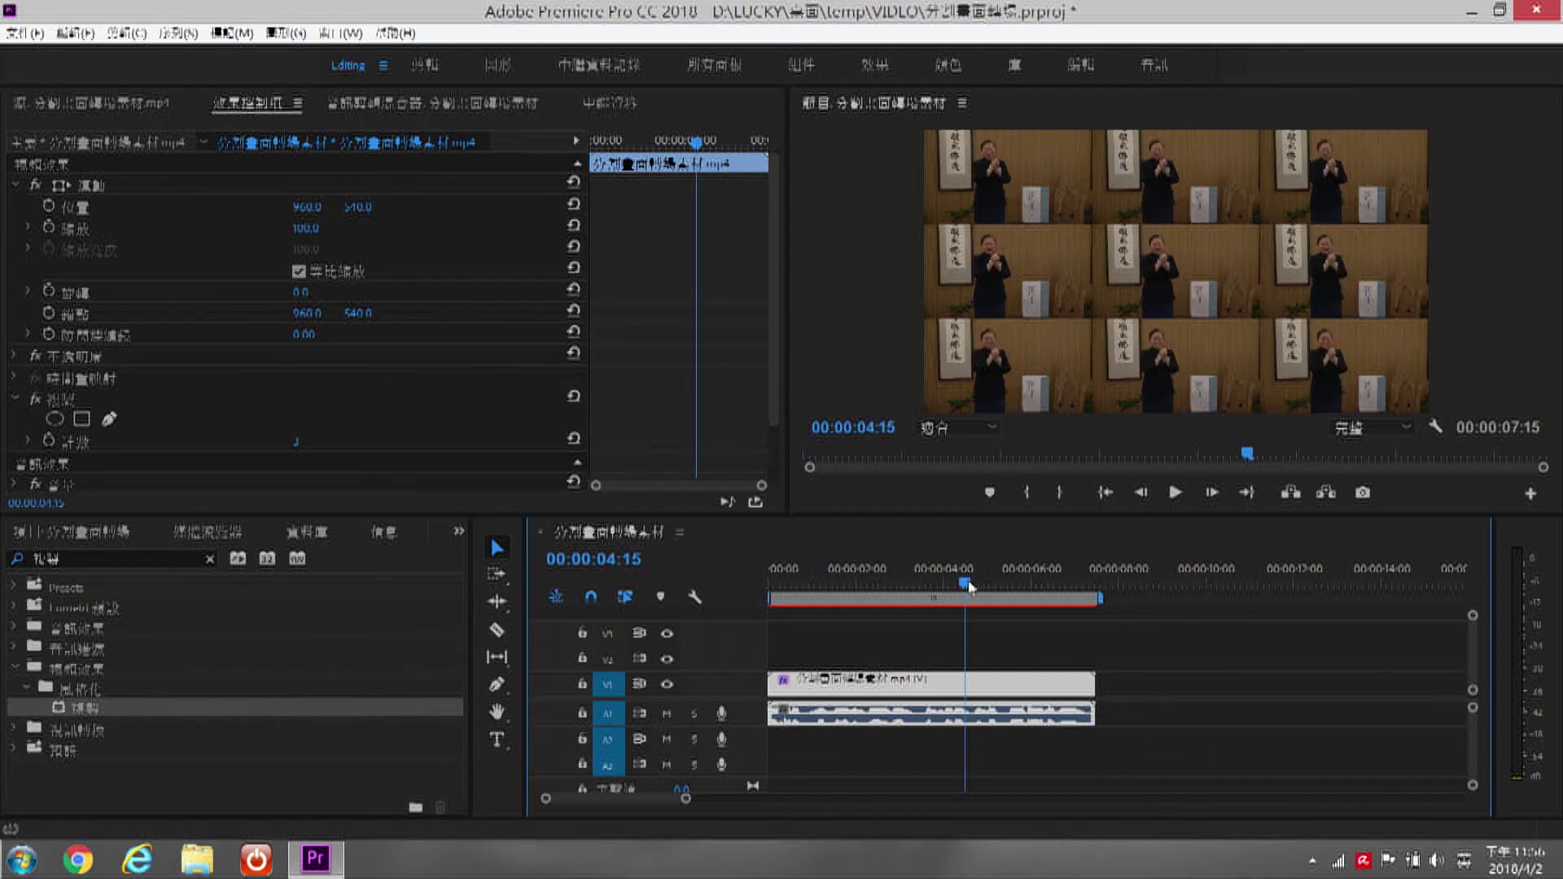
key("equal")
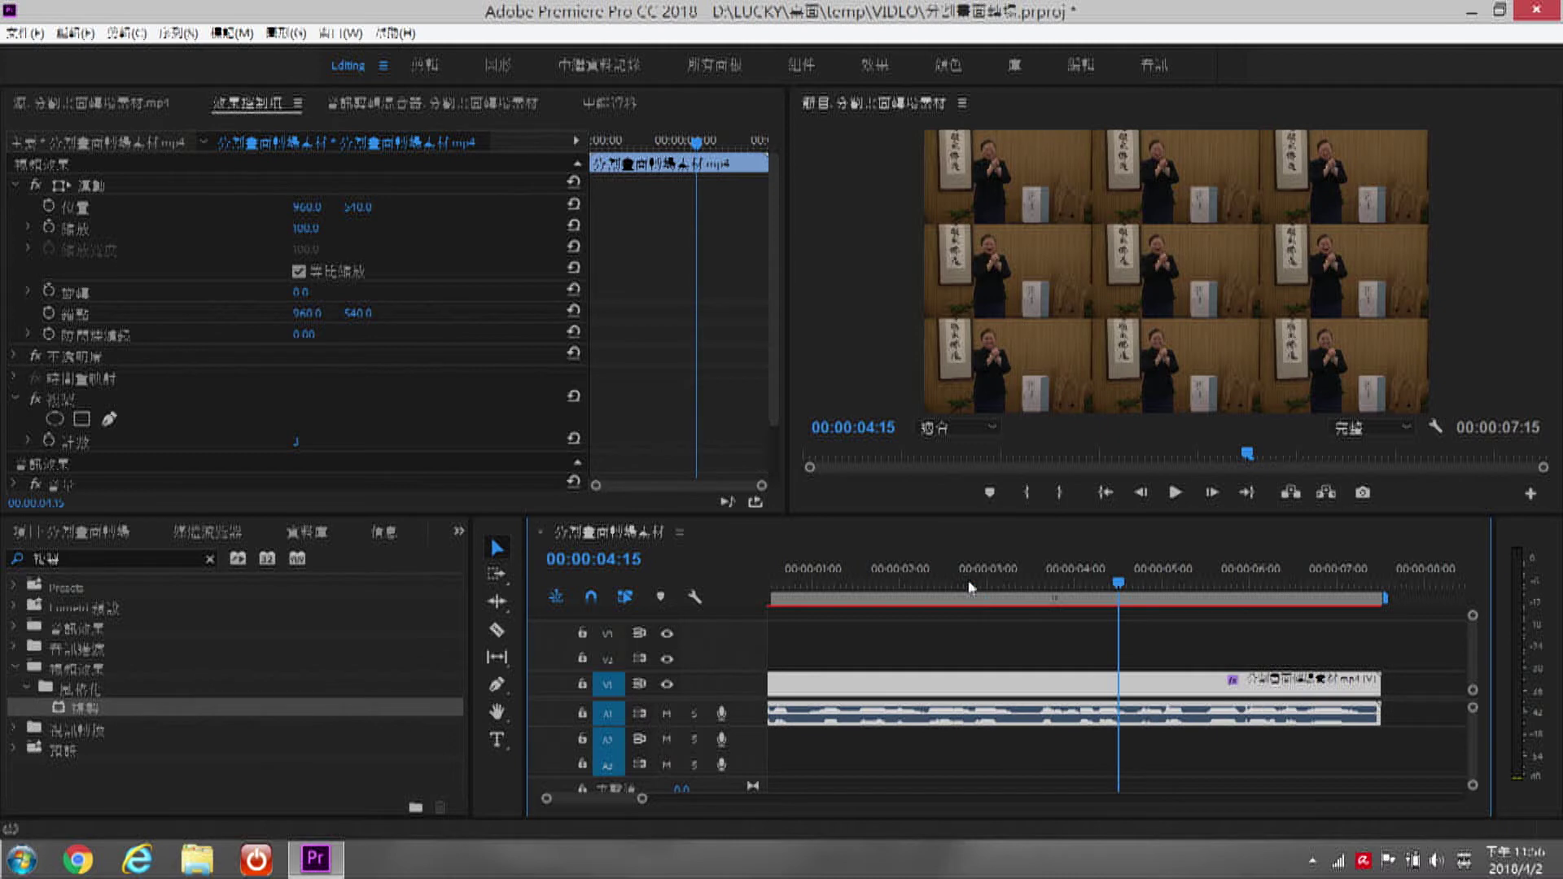
scroll(753, 718, "up", 1)
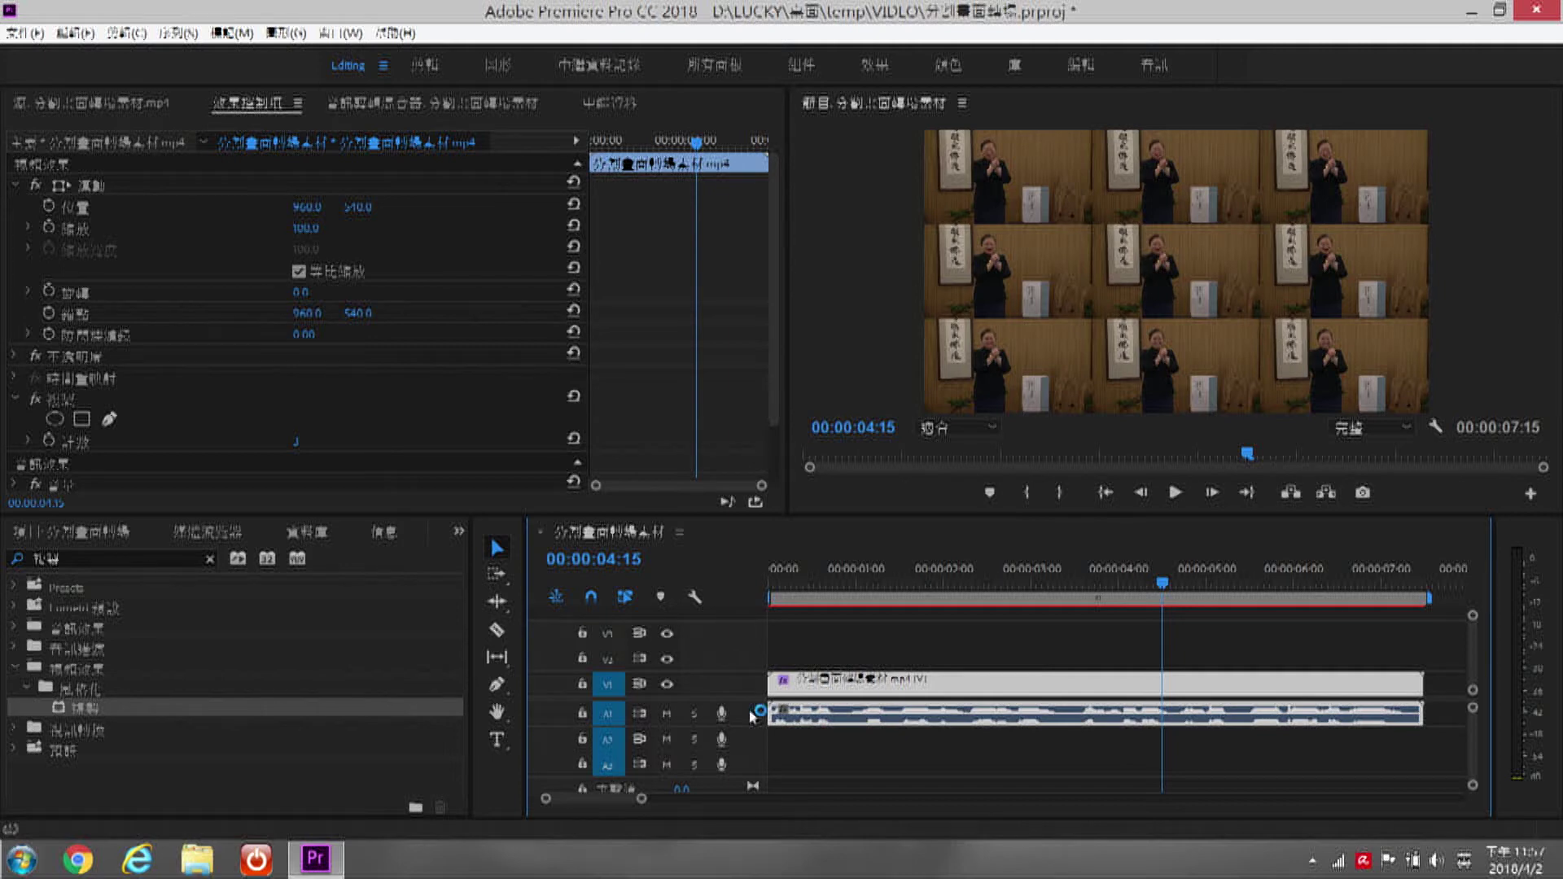
double_click(752, 717)
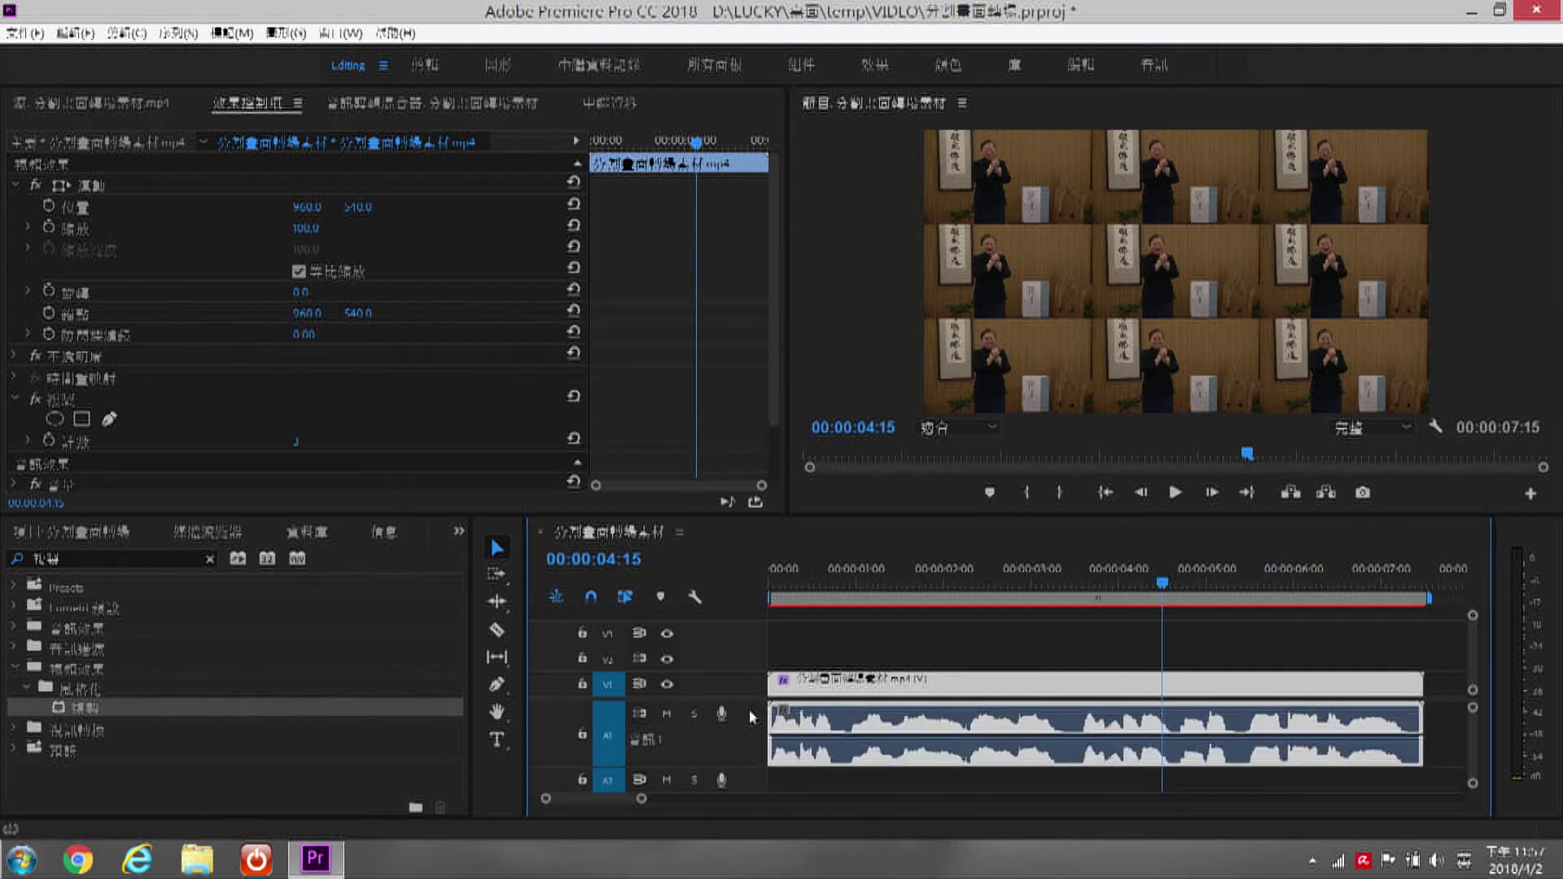
key("alt")
key("alt")
left_click_drag(1472, 708, 1472, 706)
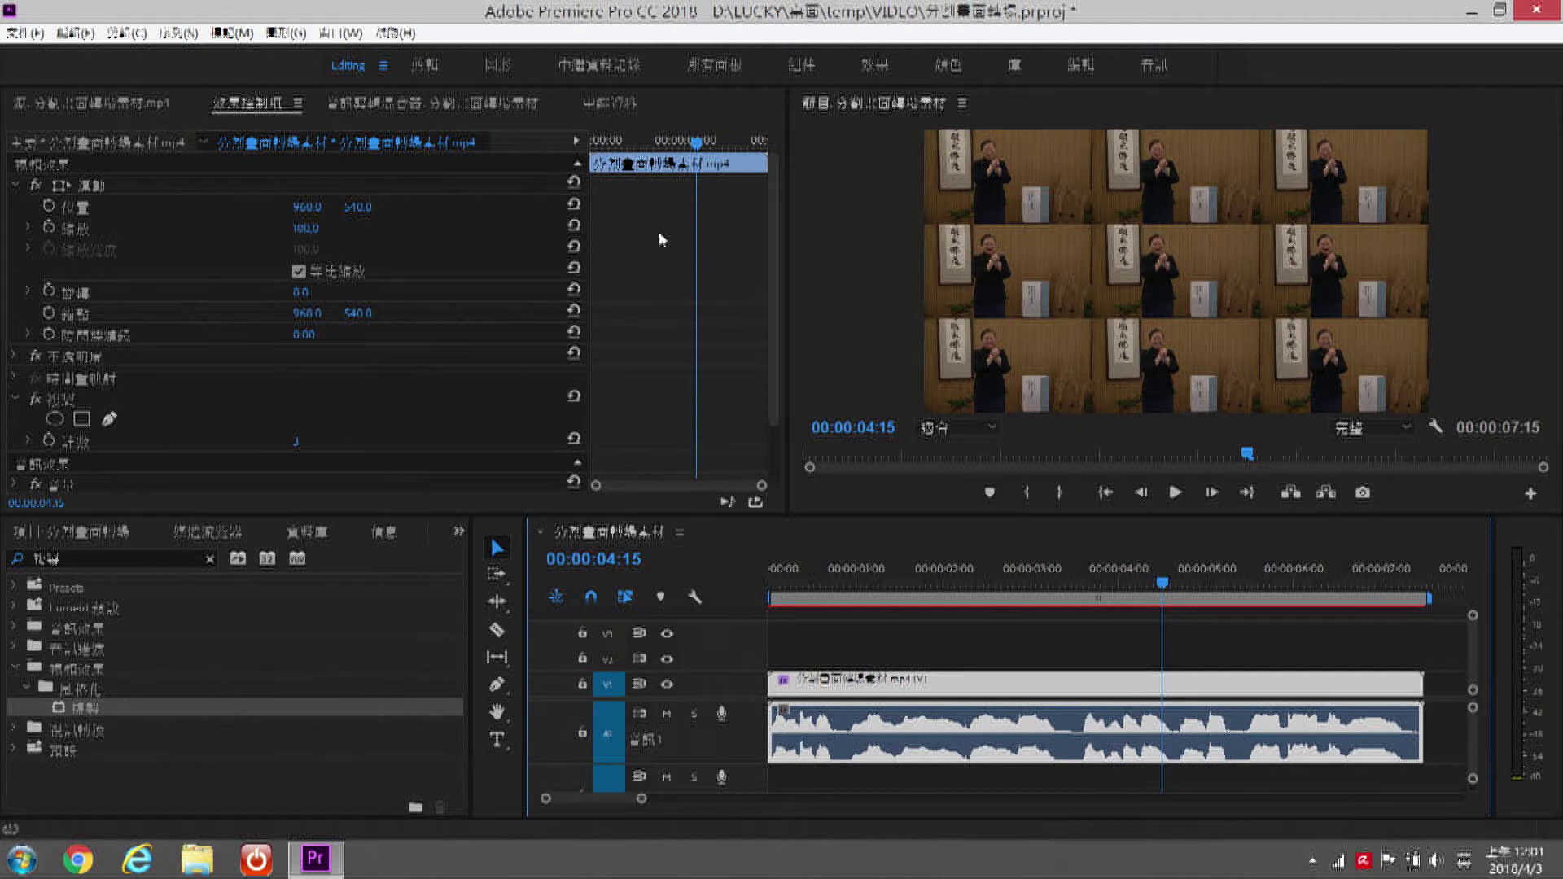
Step: Add the first Scale keyframe at 00:00:03:08
key("Home")
key("space")
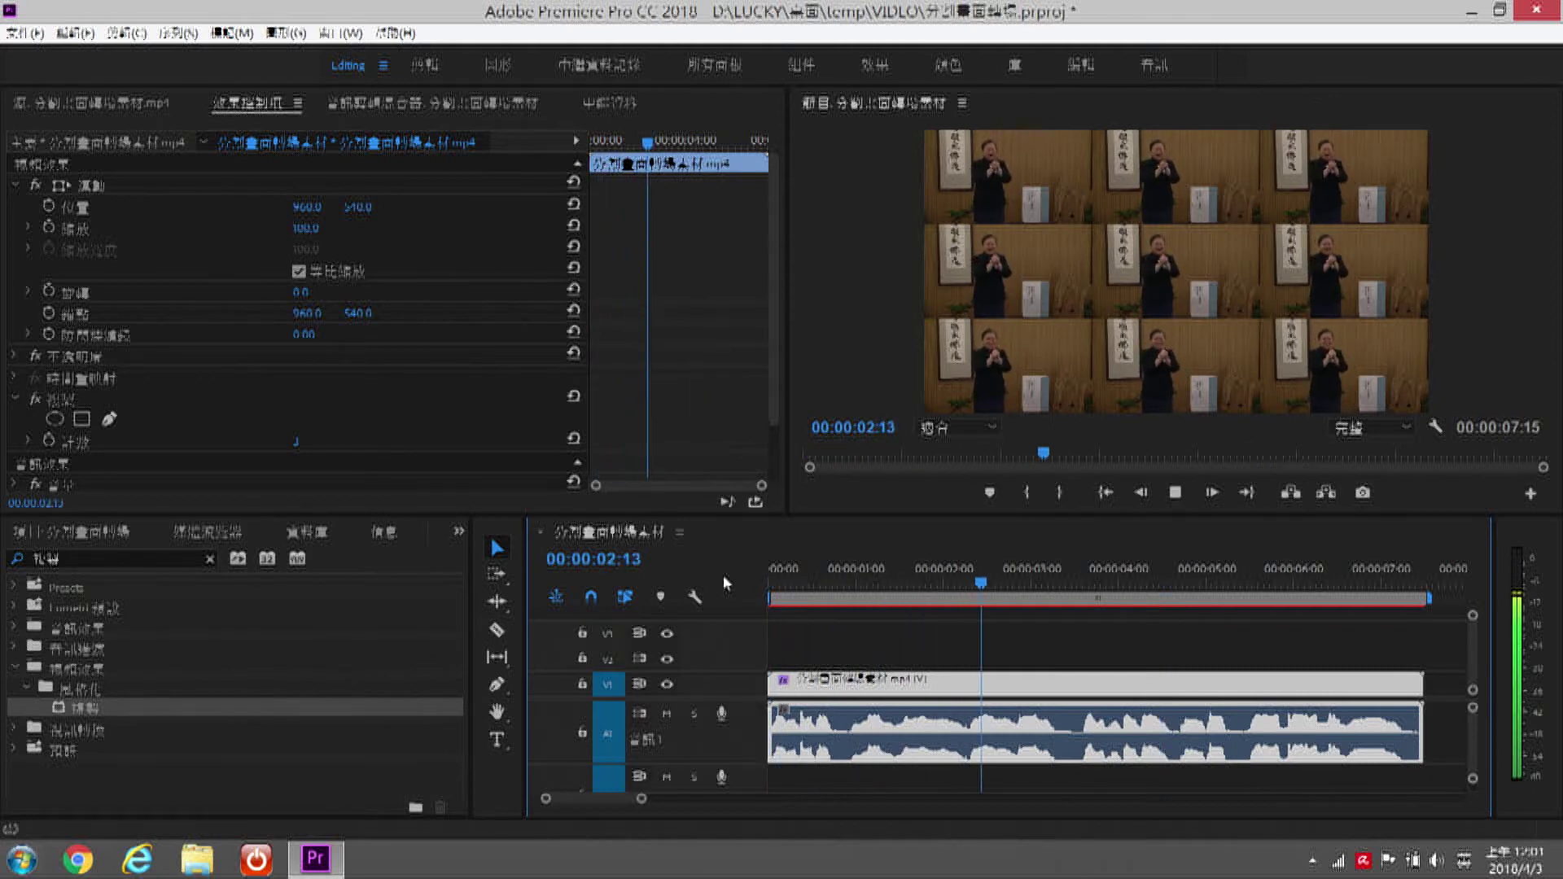
key("space")
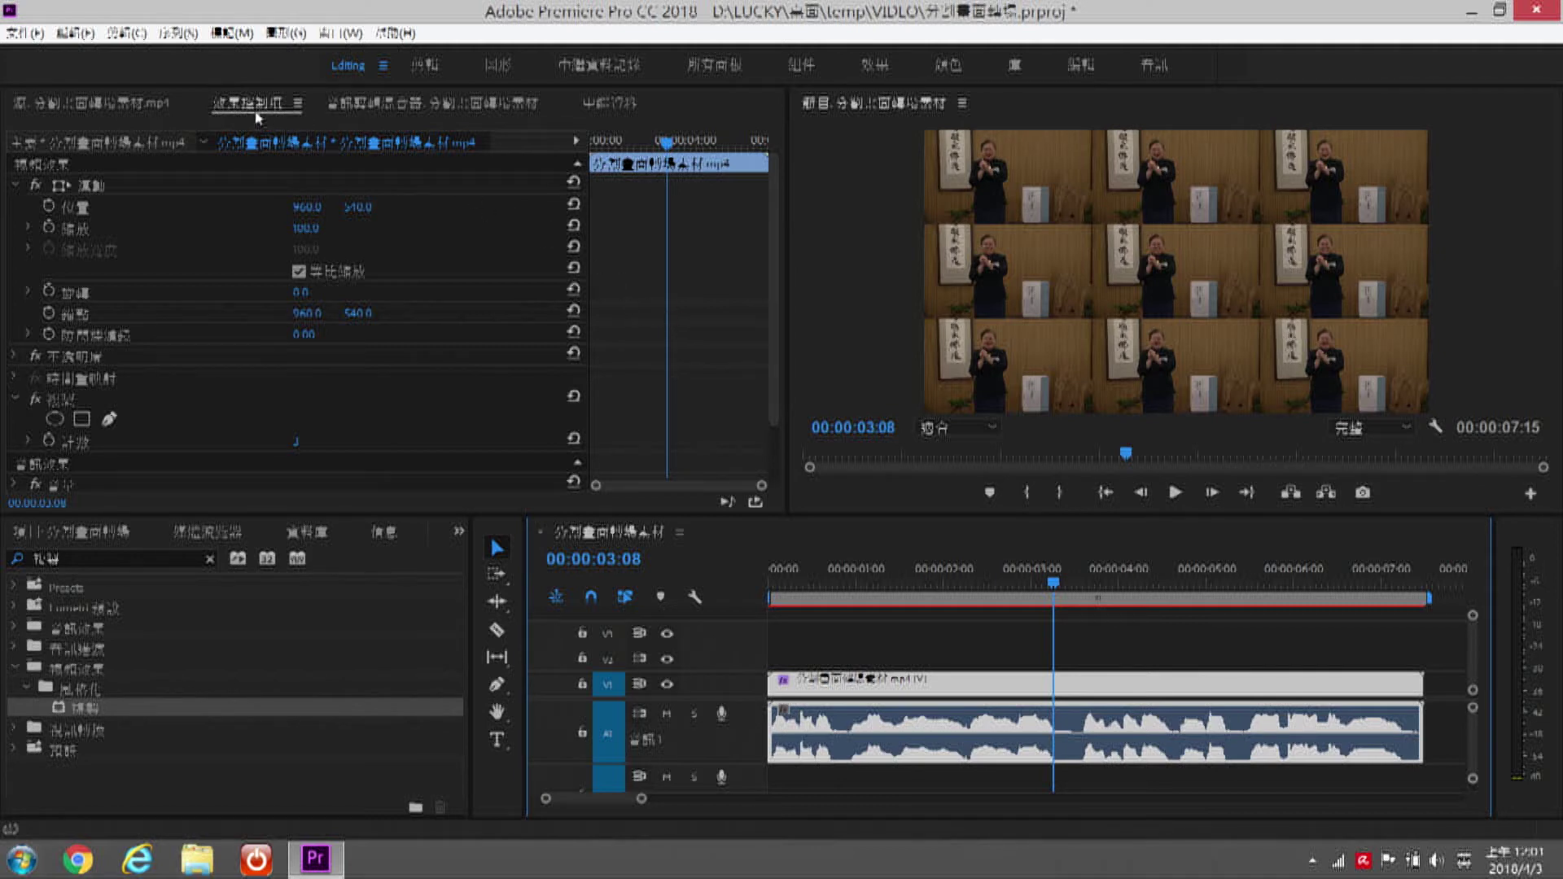
left_click(50, 228)
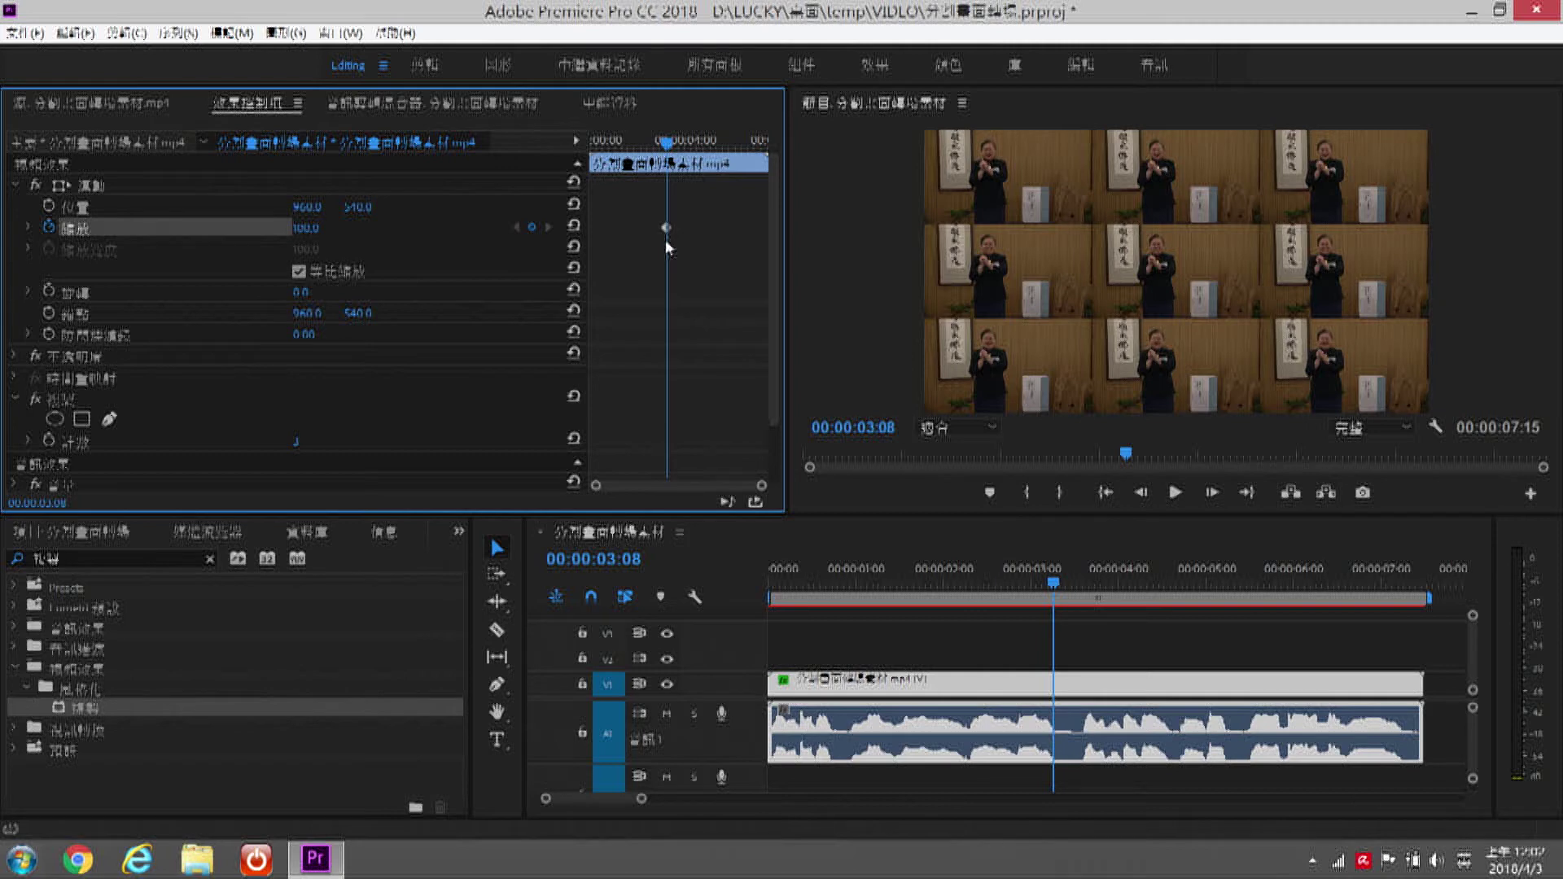
Step: Add a second Scale keyframe at 00:00:05:09 and return the playhead to it
key("space")
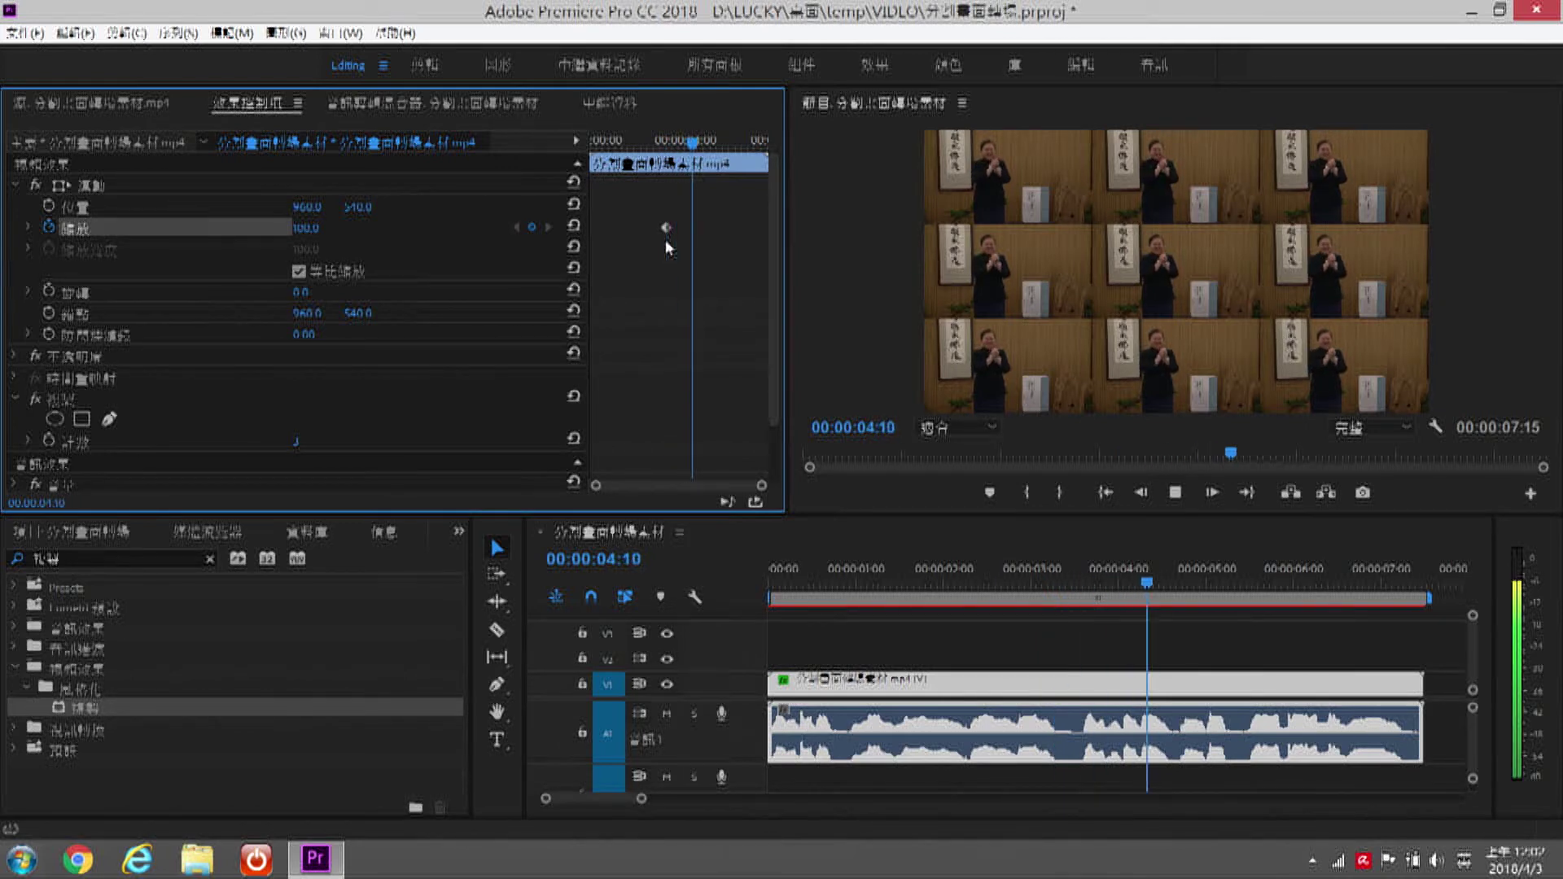
key("space")
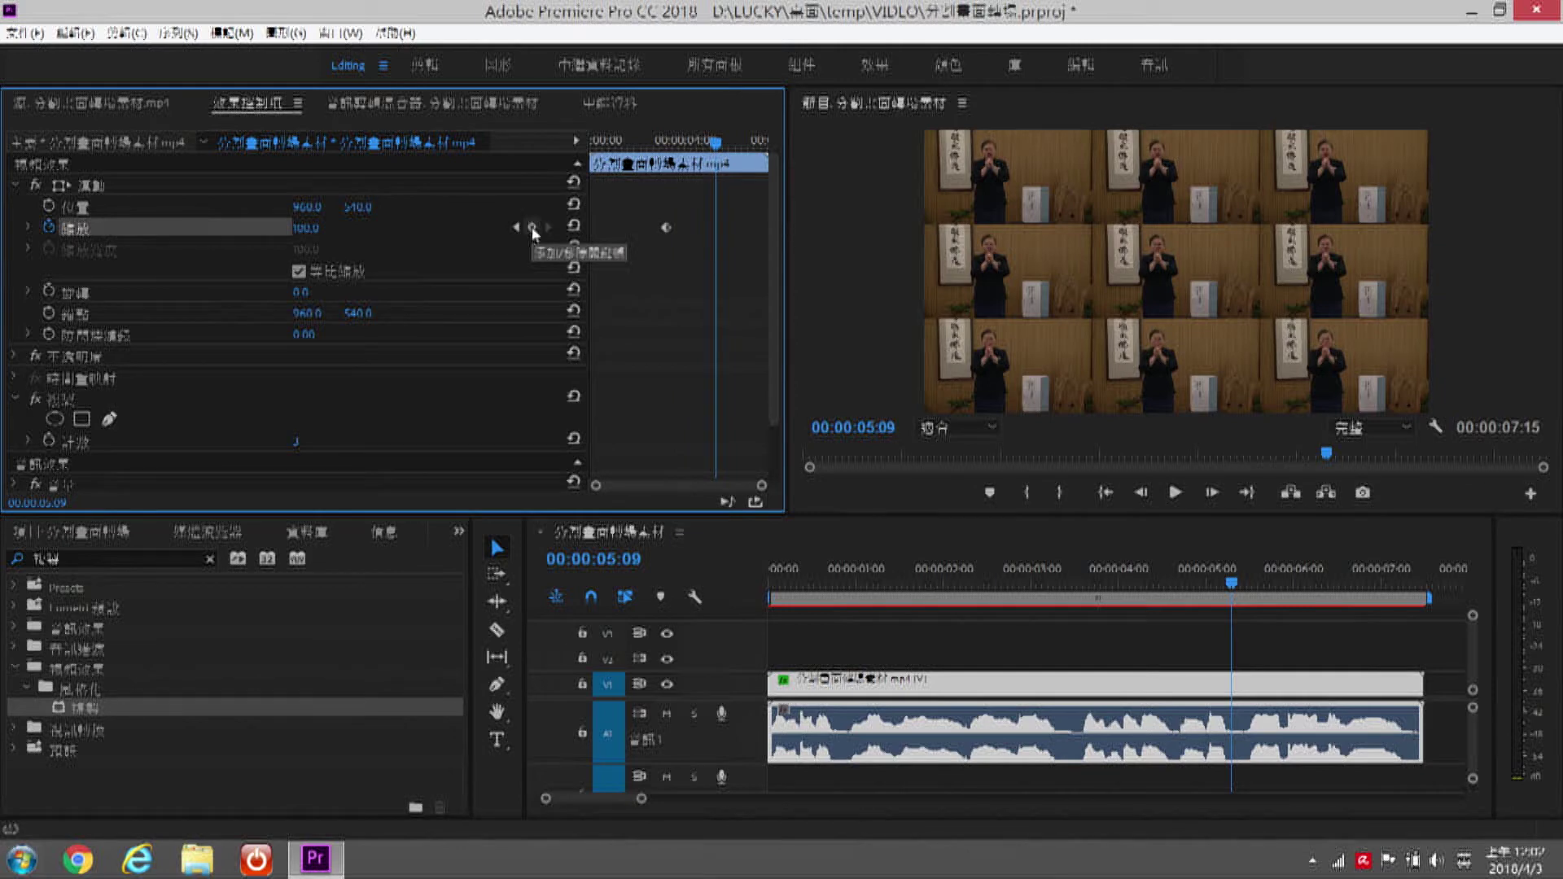
left_click(532, 228)
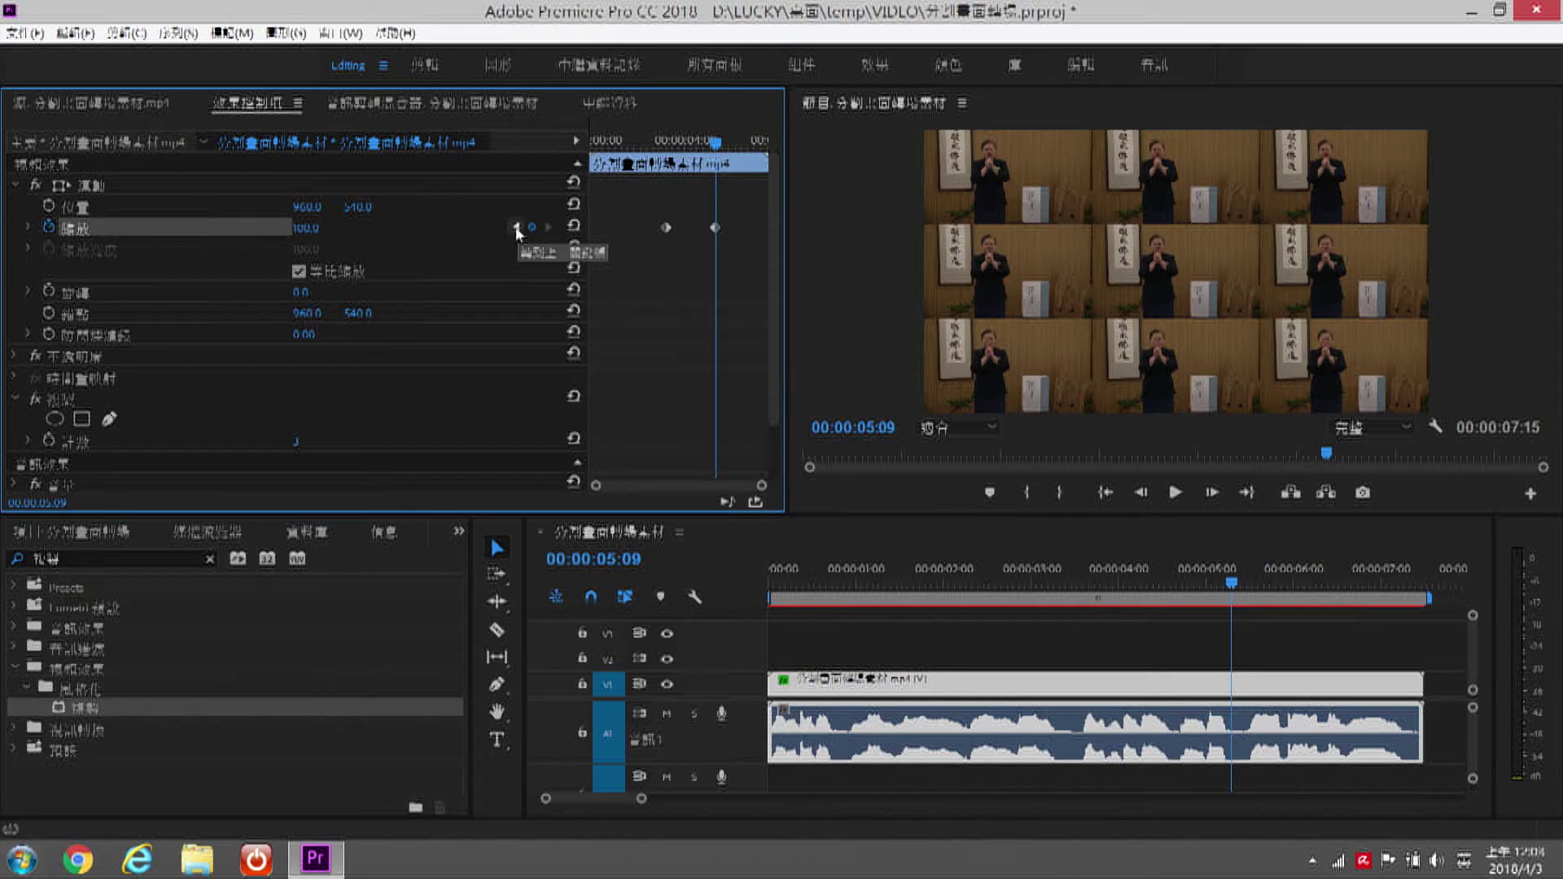
left_click(516, 228)
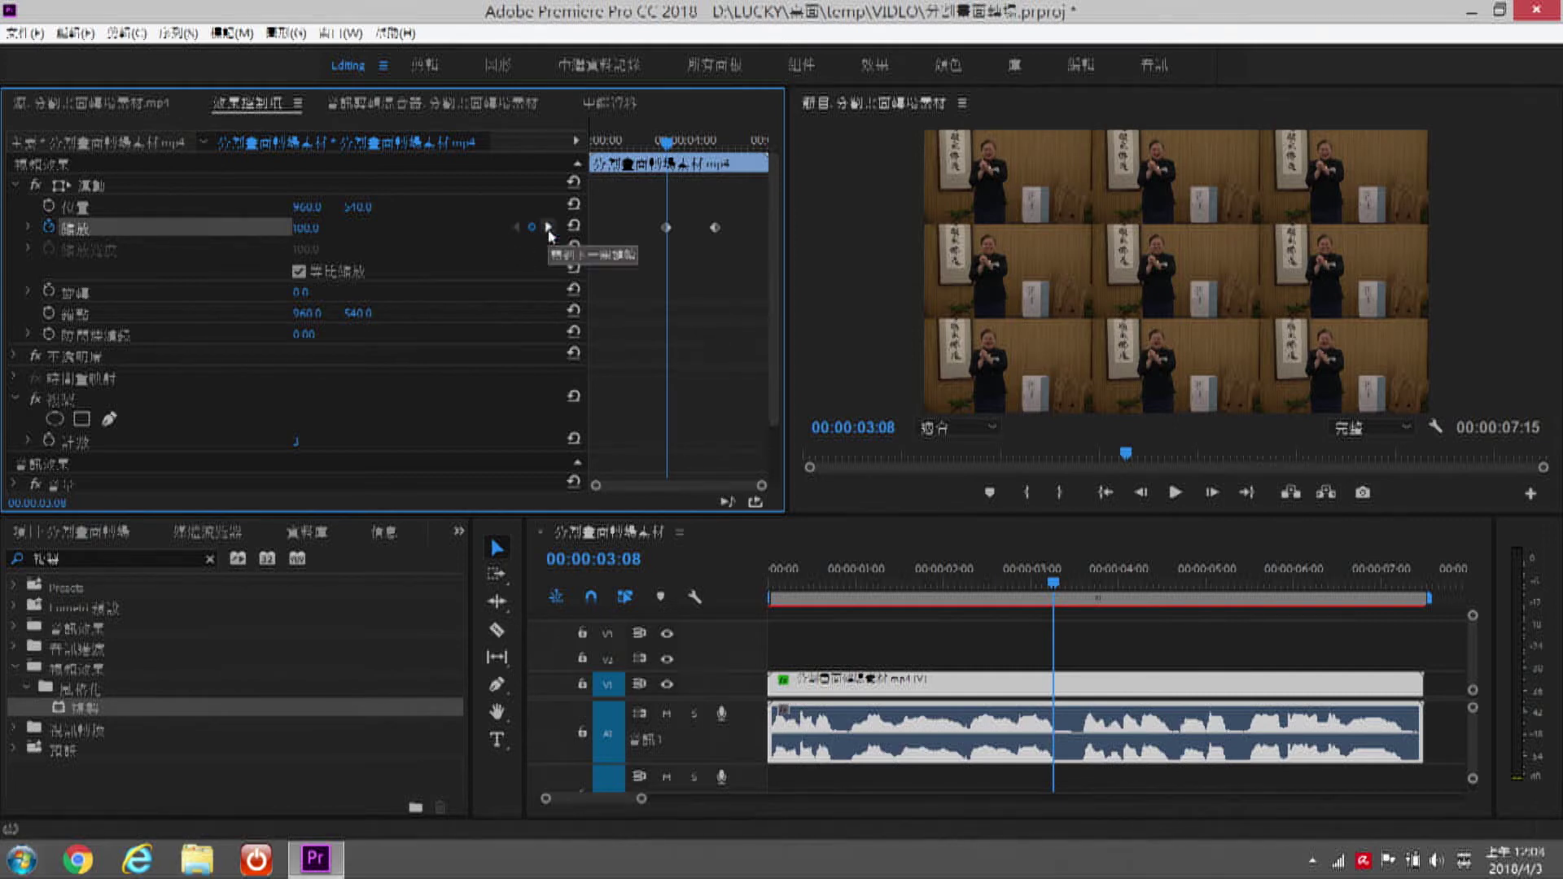
left_click(549, 227)
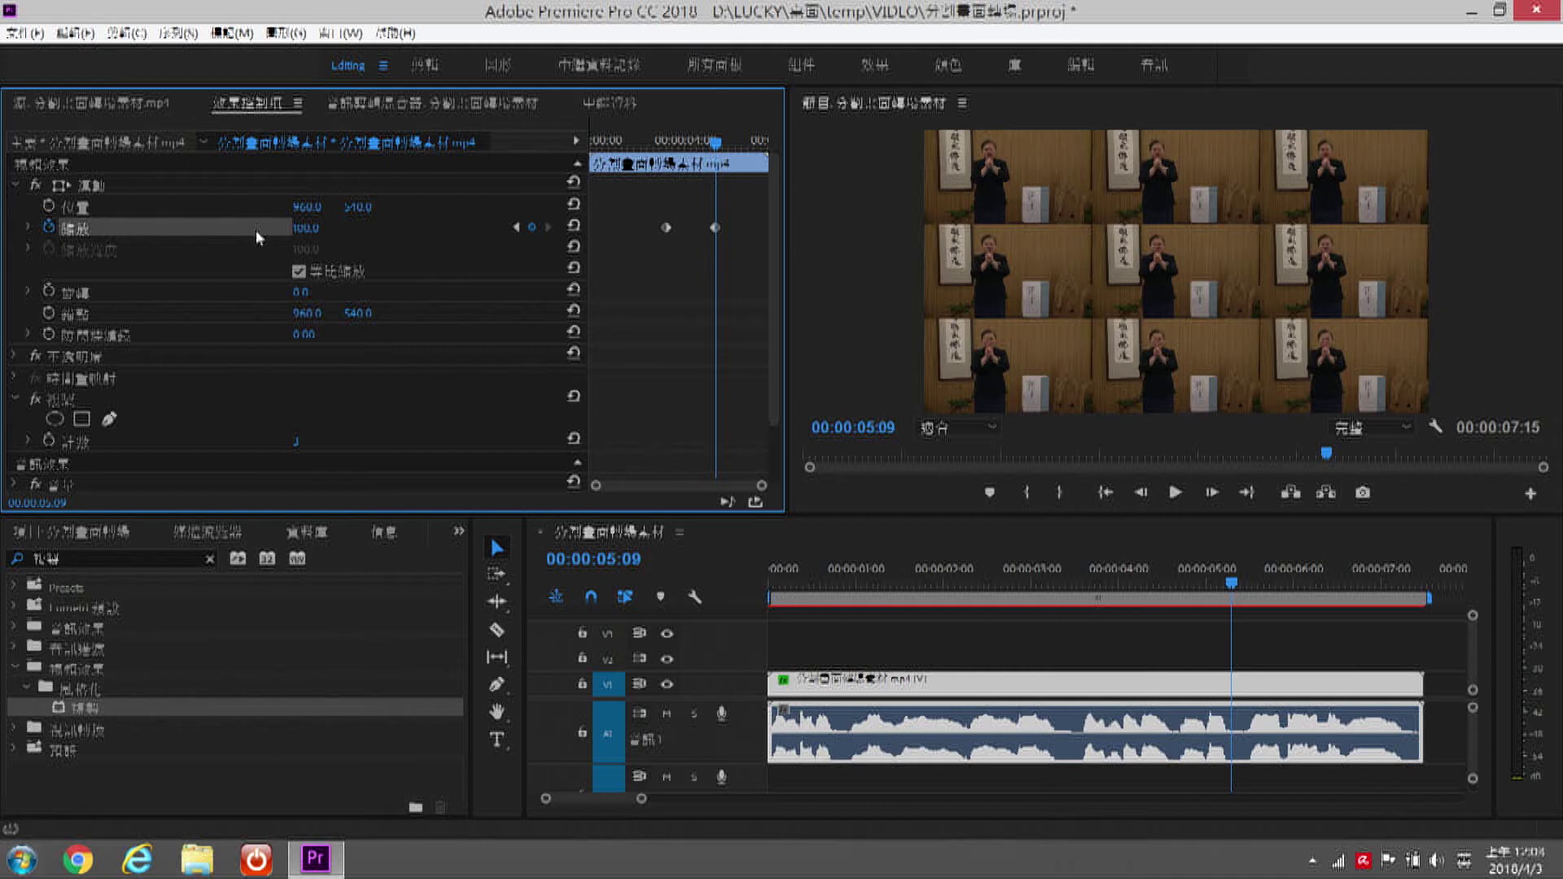
Step: Set Scale to 300 at the 05:09 keyframe
left_click(307, 228)
type("300")
key("Return")
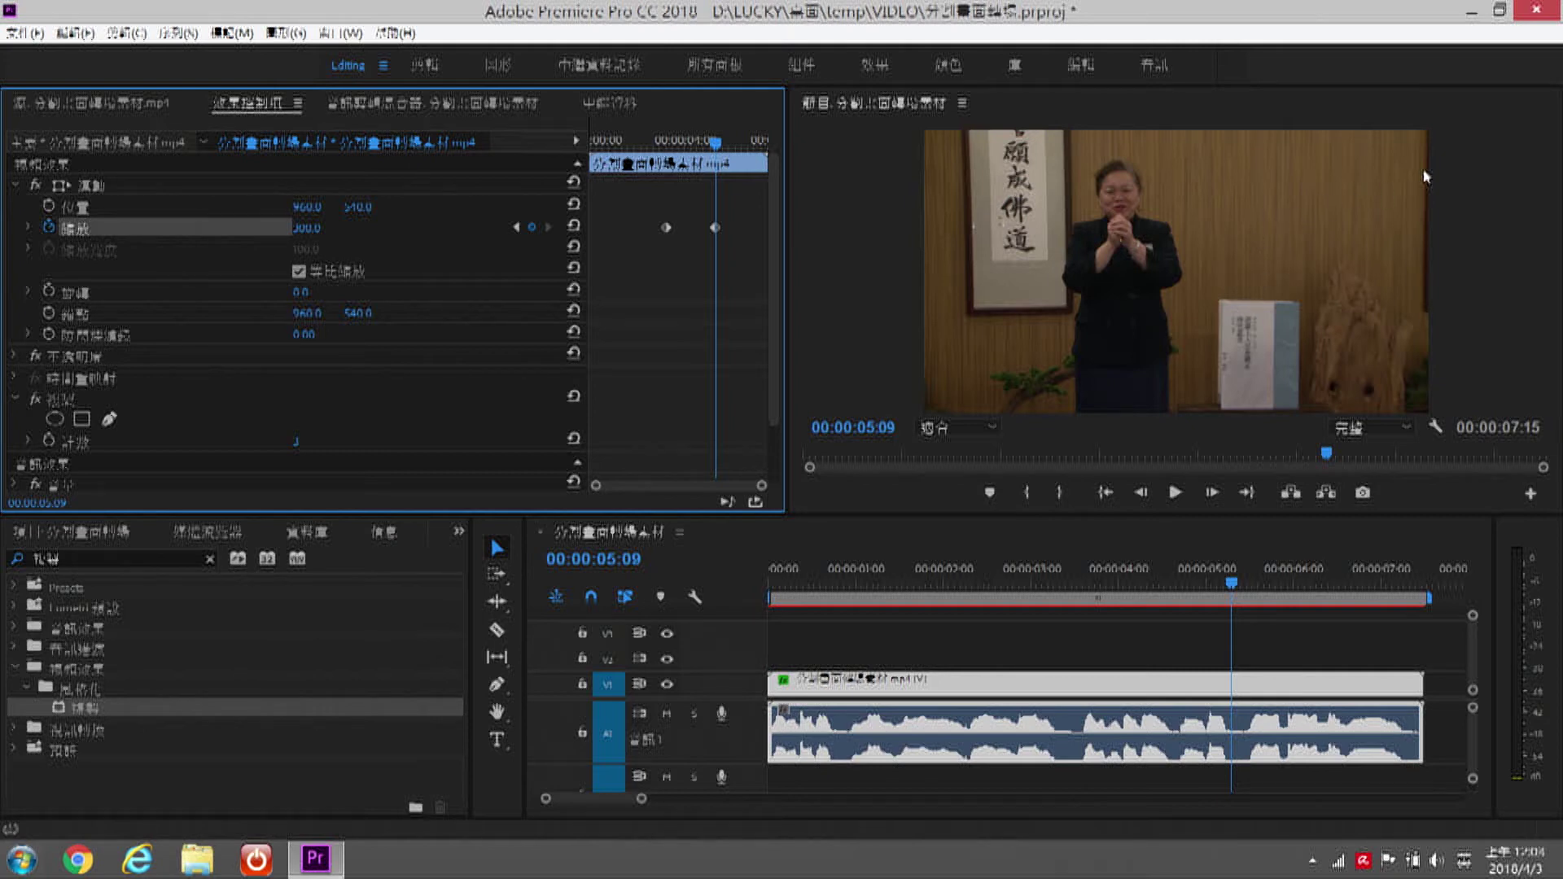
Step: Play back the zoom animation from about 01:29
left_click(637, 143)
key("space")
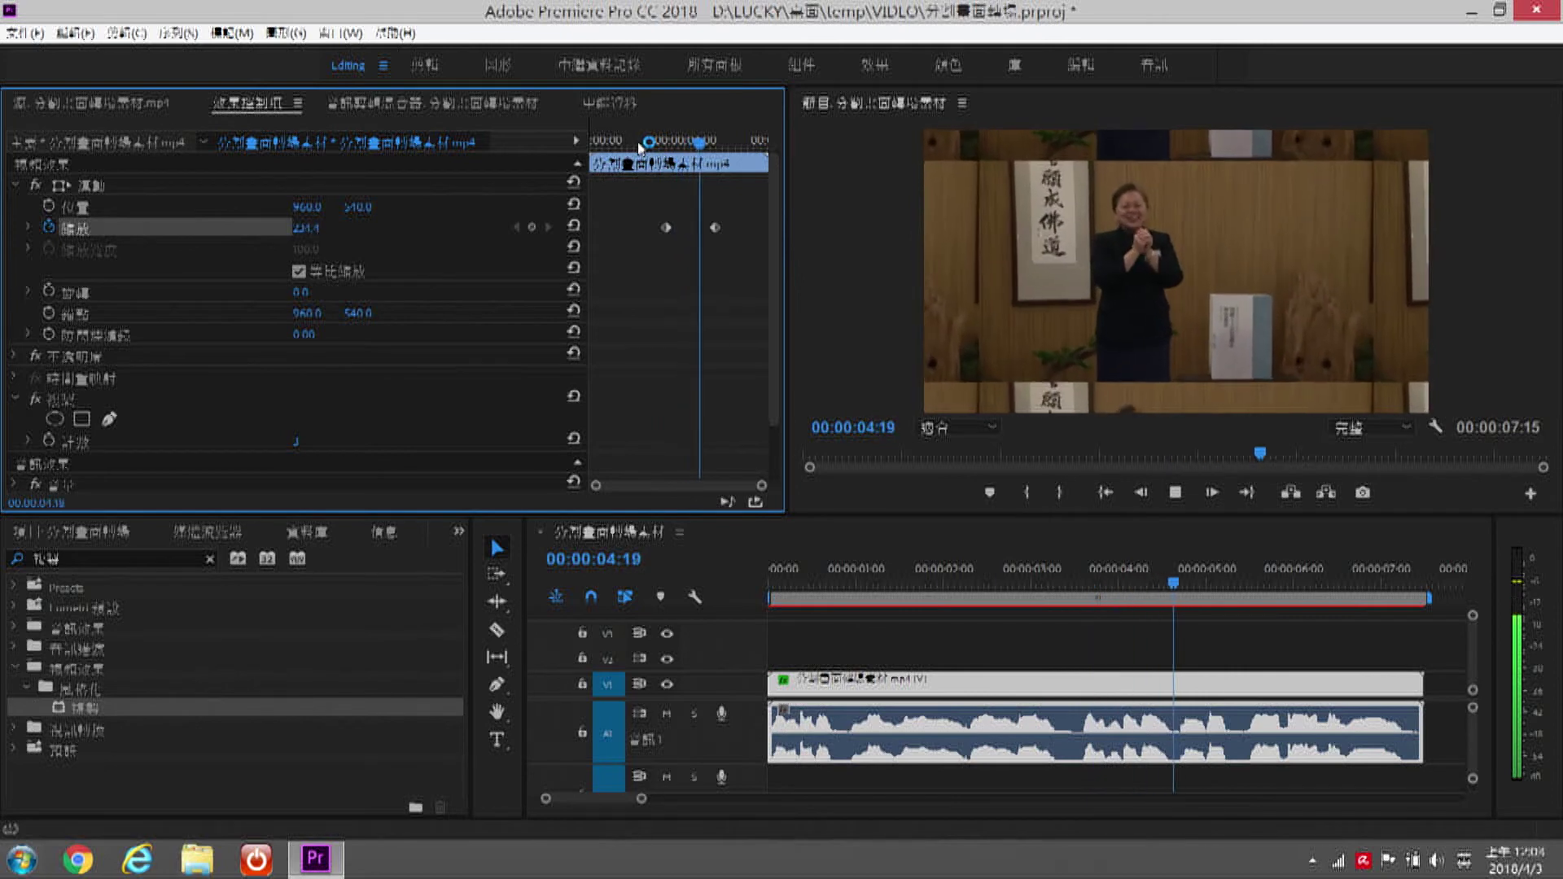
key("space")
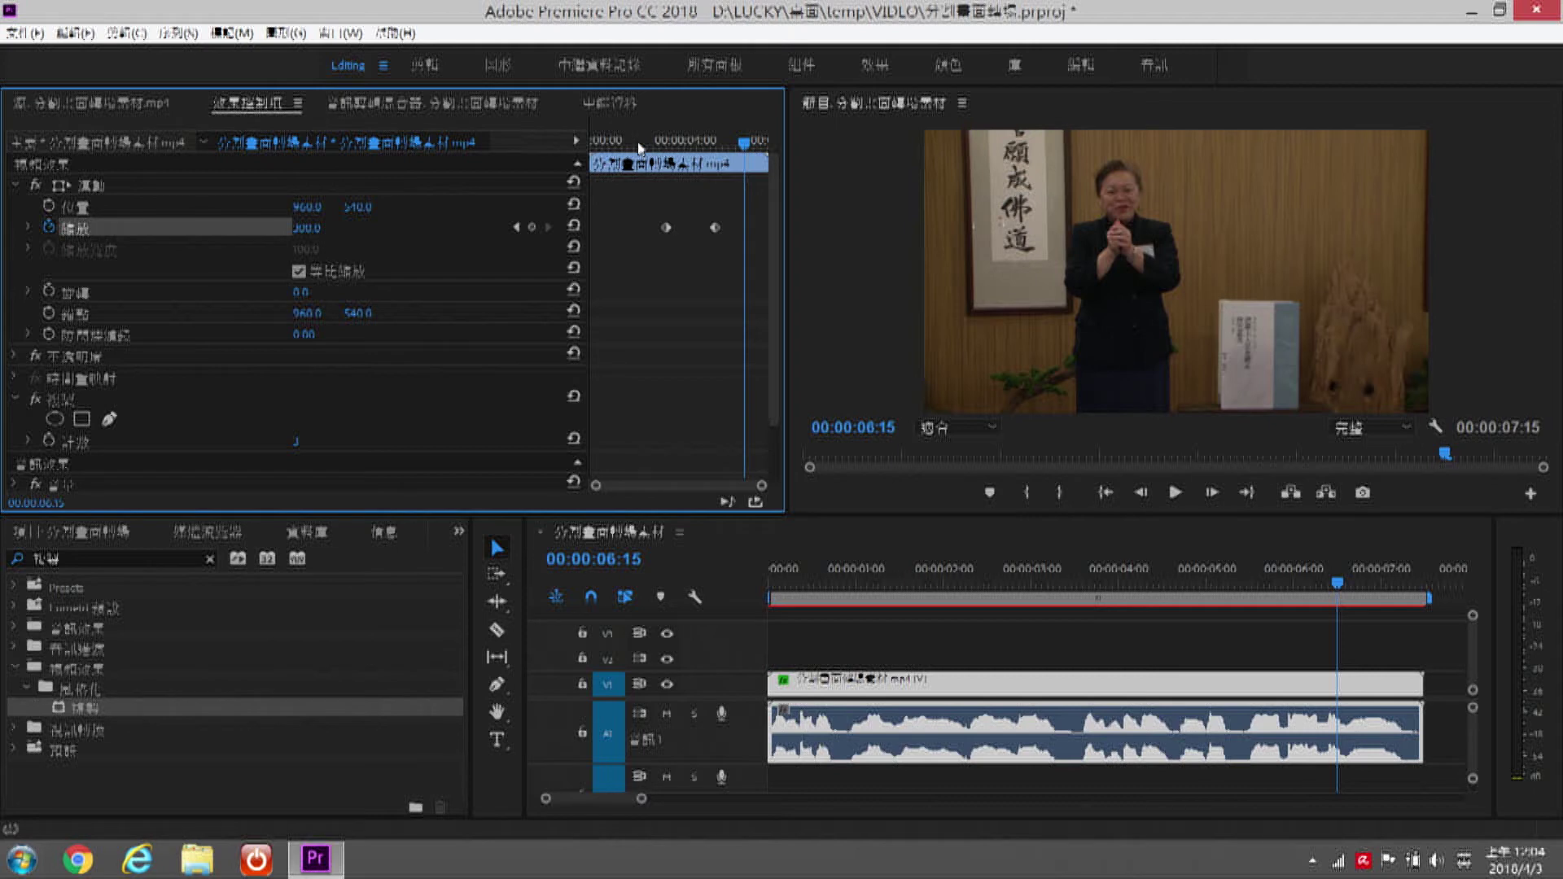
right_click(667, 228)
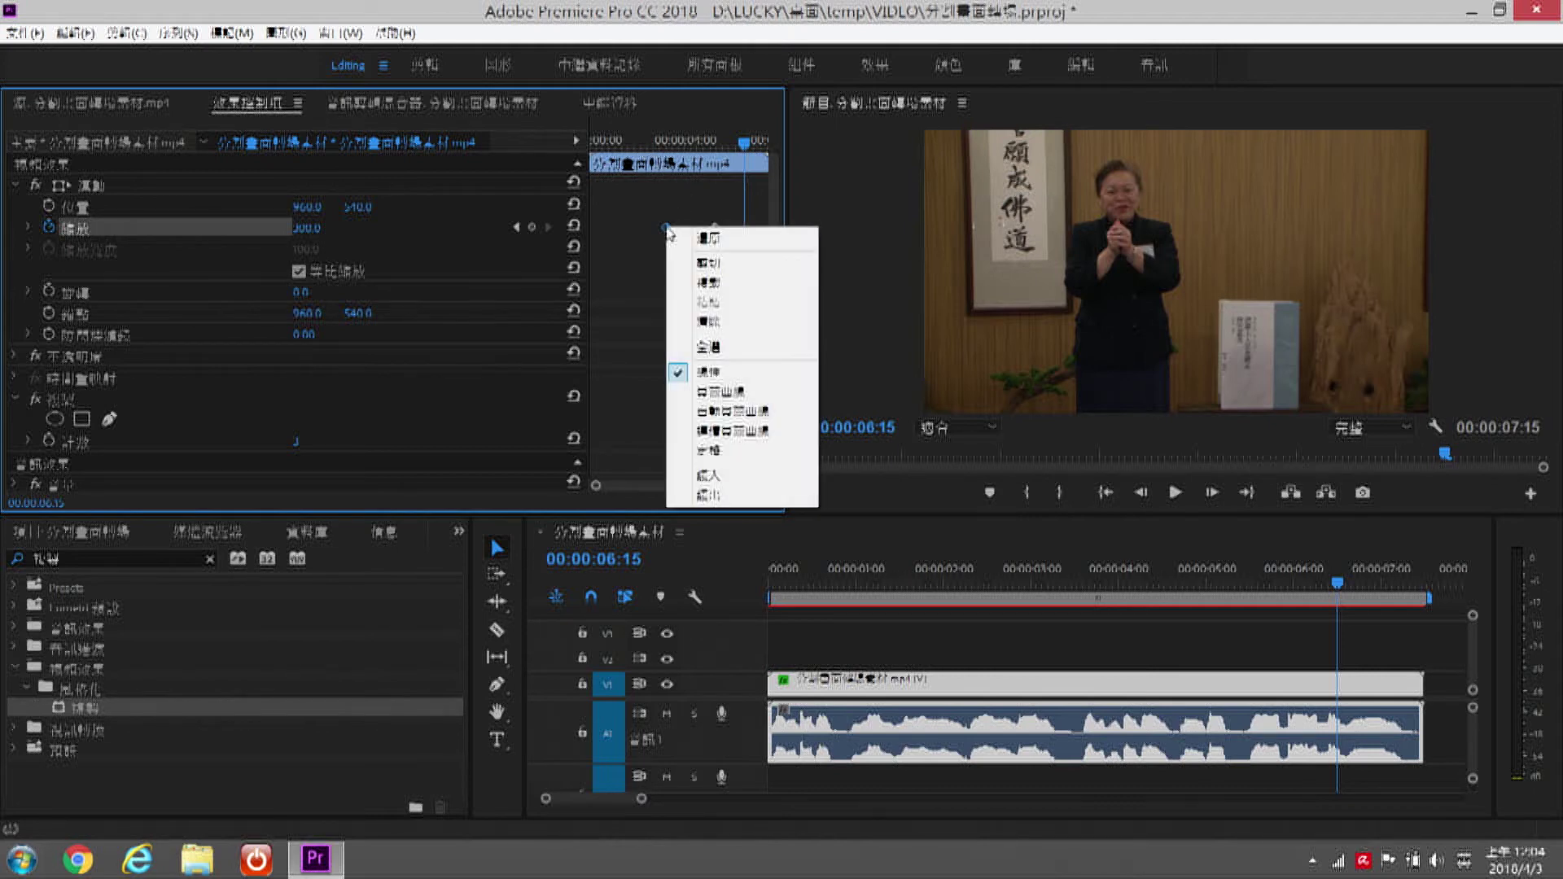
Step: Give the first Scale keyframe Ease Out and the second Ease In
left_click(682, 496)
right_click(716, 228)
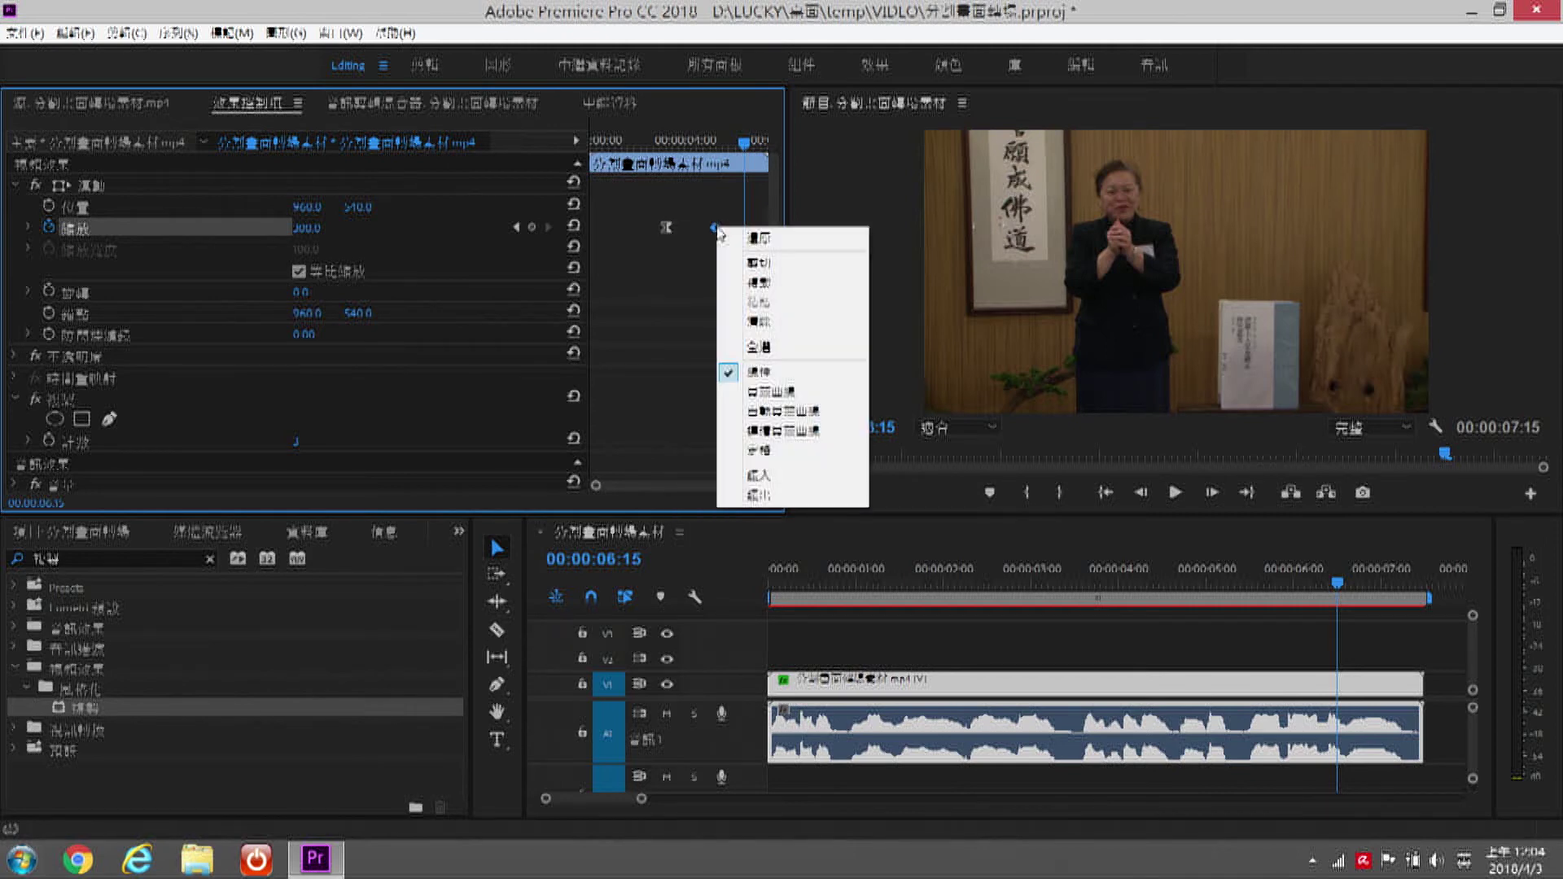
left_click(754, 478)
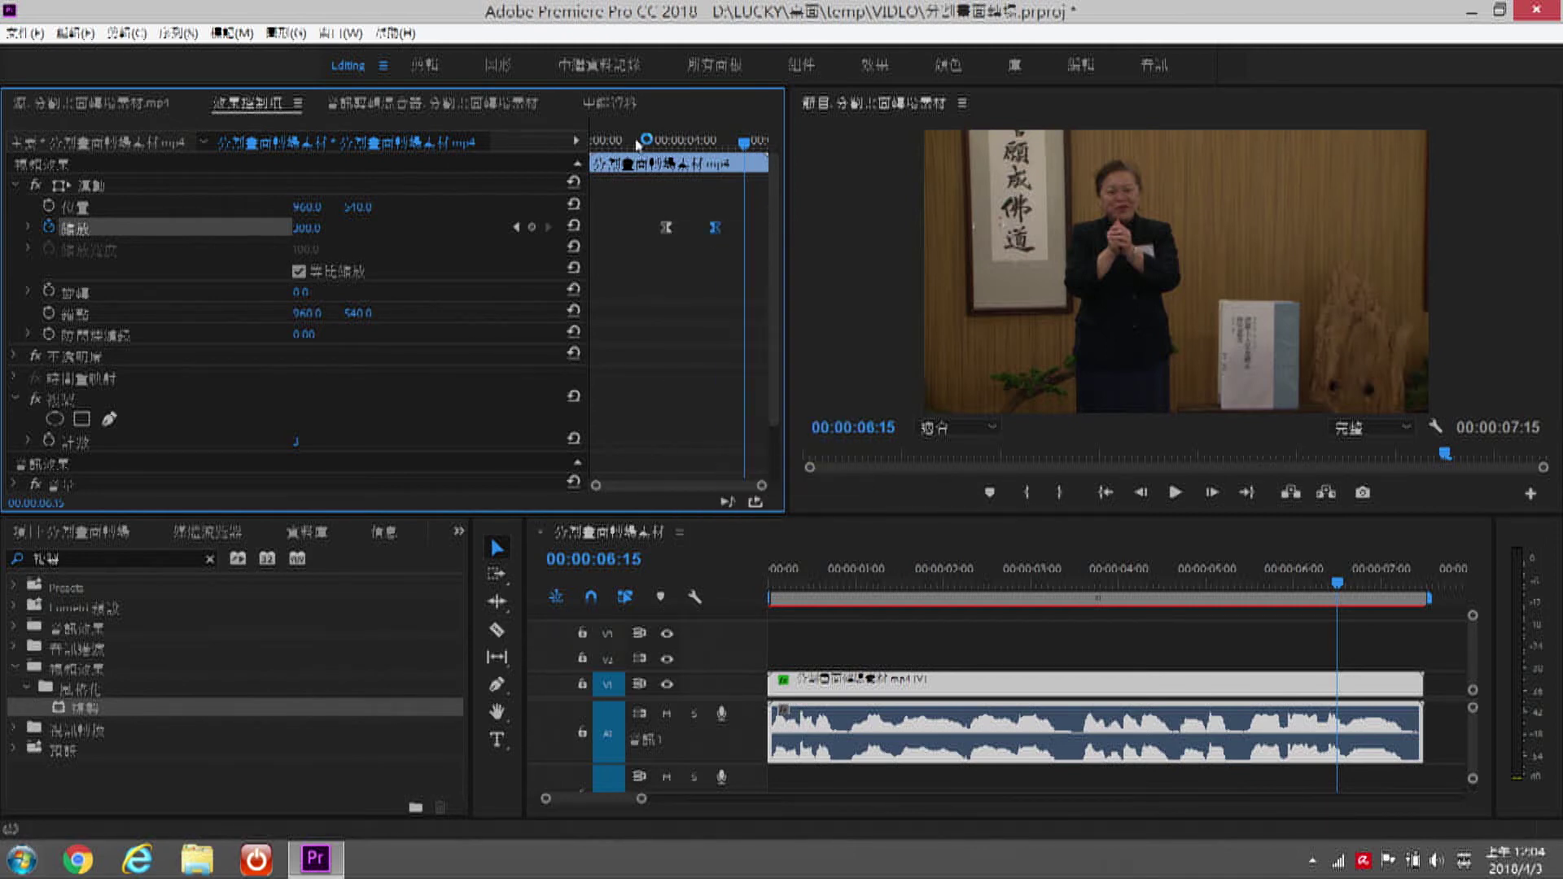
Step: Preview the eased zoom from near the clip start, then park the playhead at 06:05
left_click(635, 143)
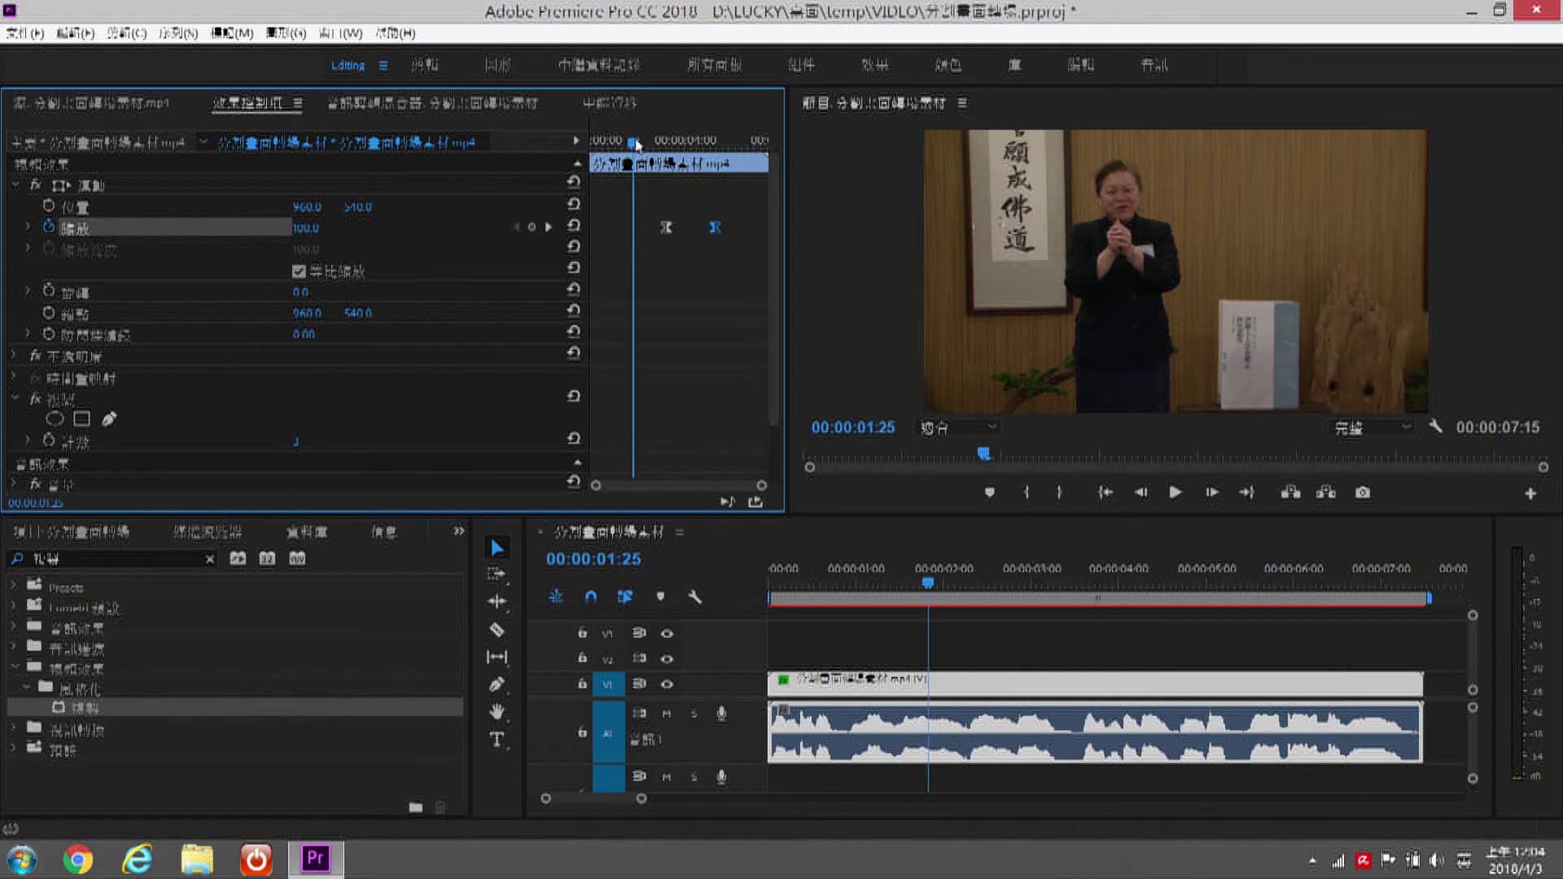
key("space")
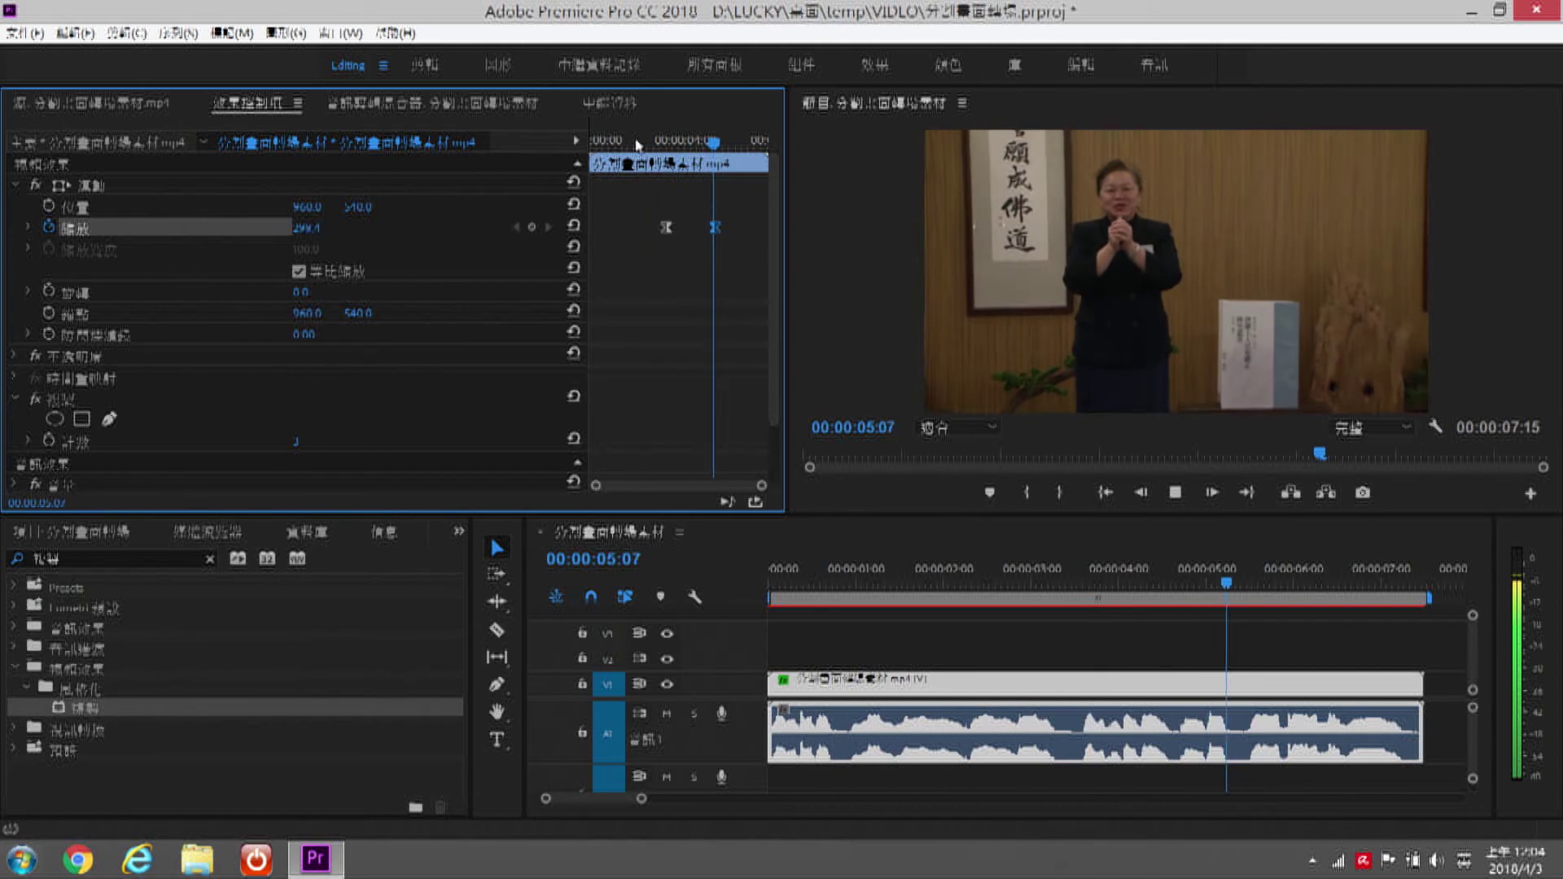
key("space")
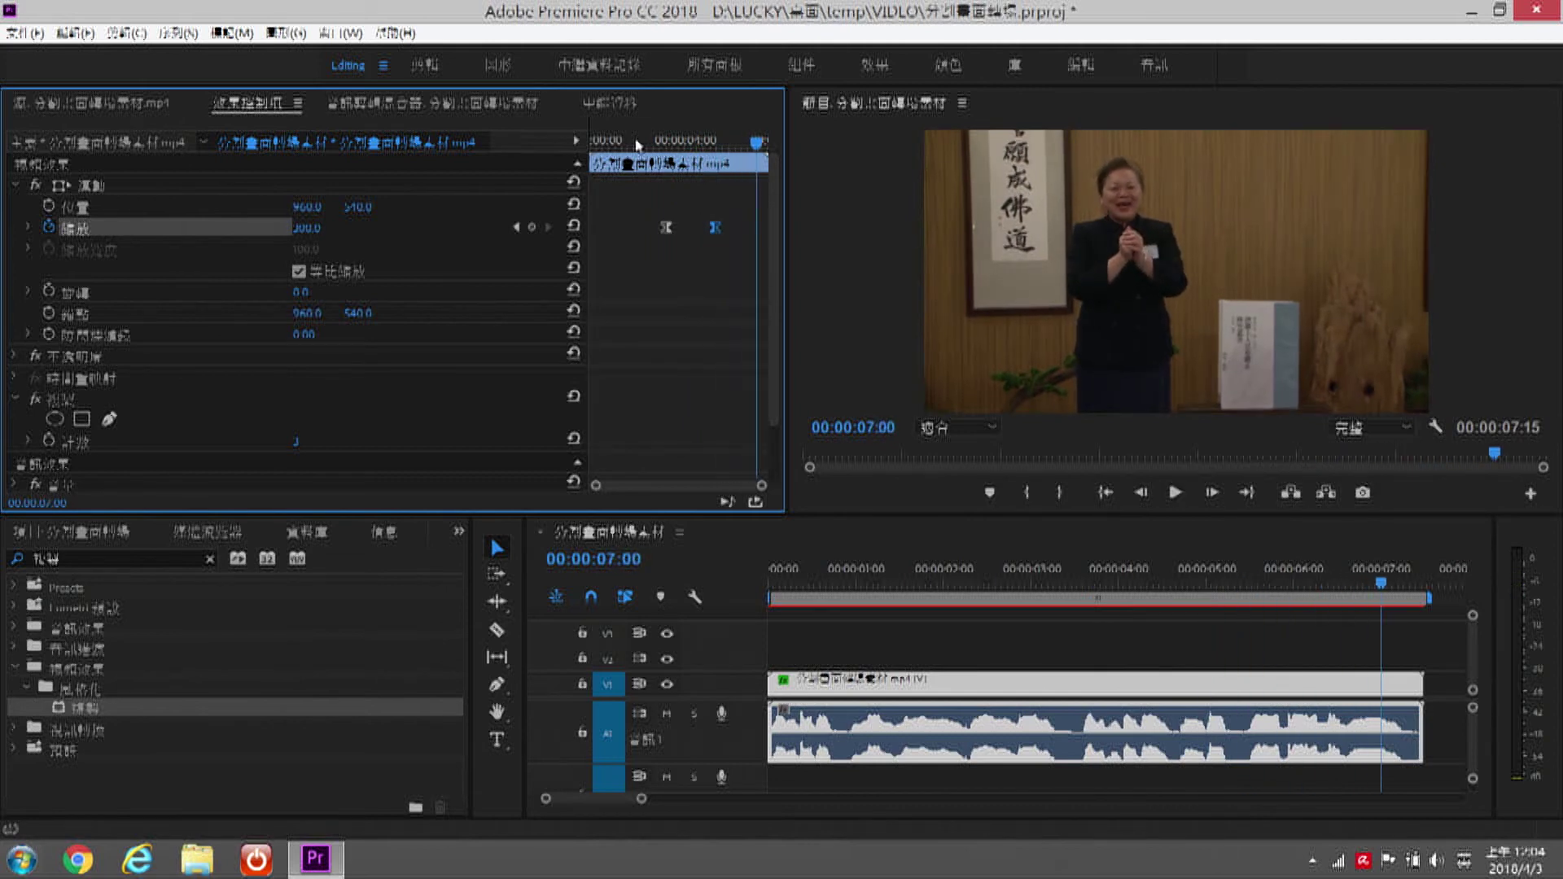
left_click(896, 527)
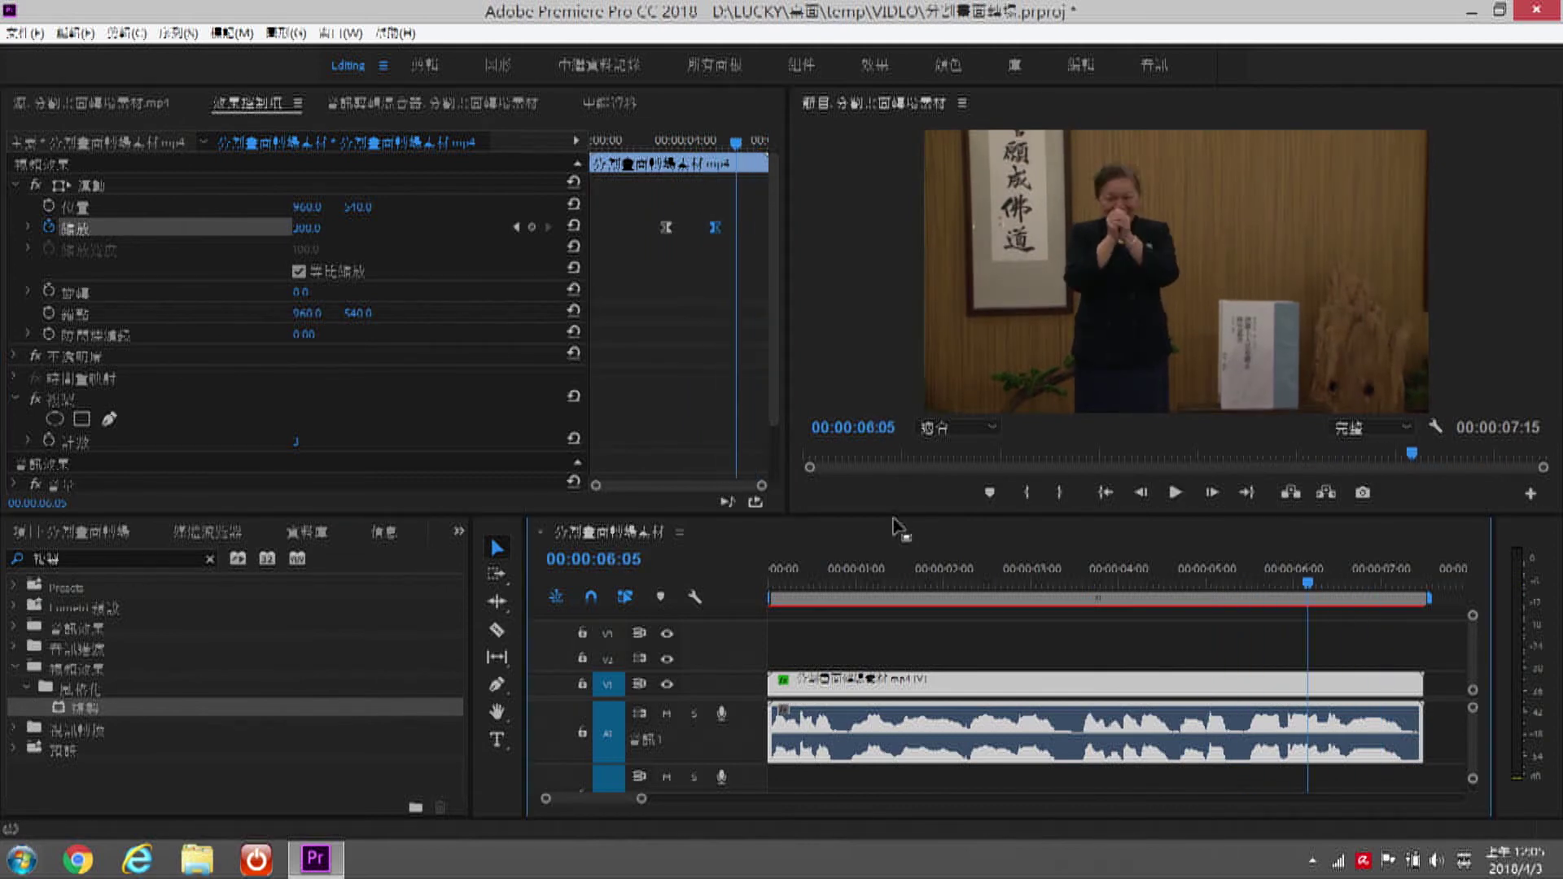
Step: Move the playhead to 00:00:00:27 and show the speaker clip in the Source monitor
left_click(892, 454)
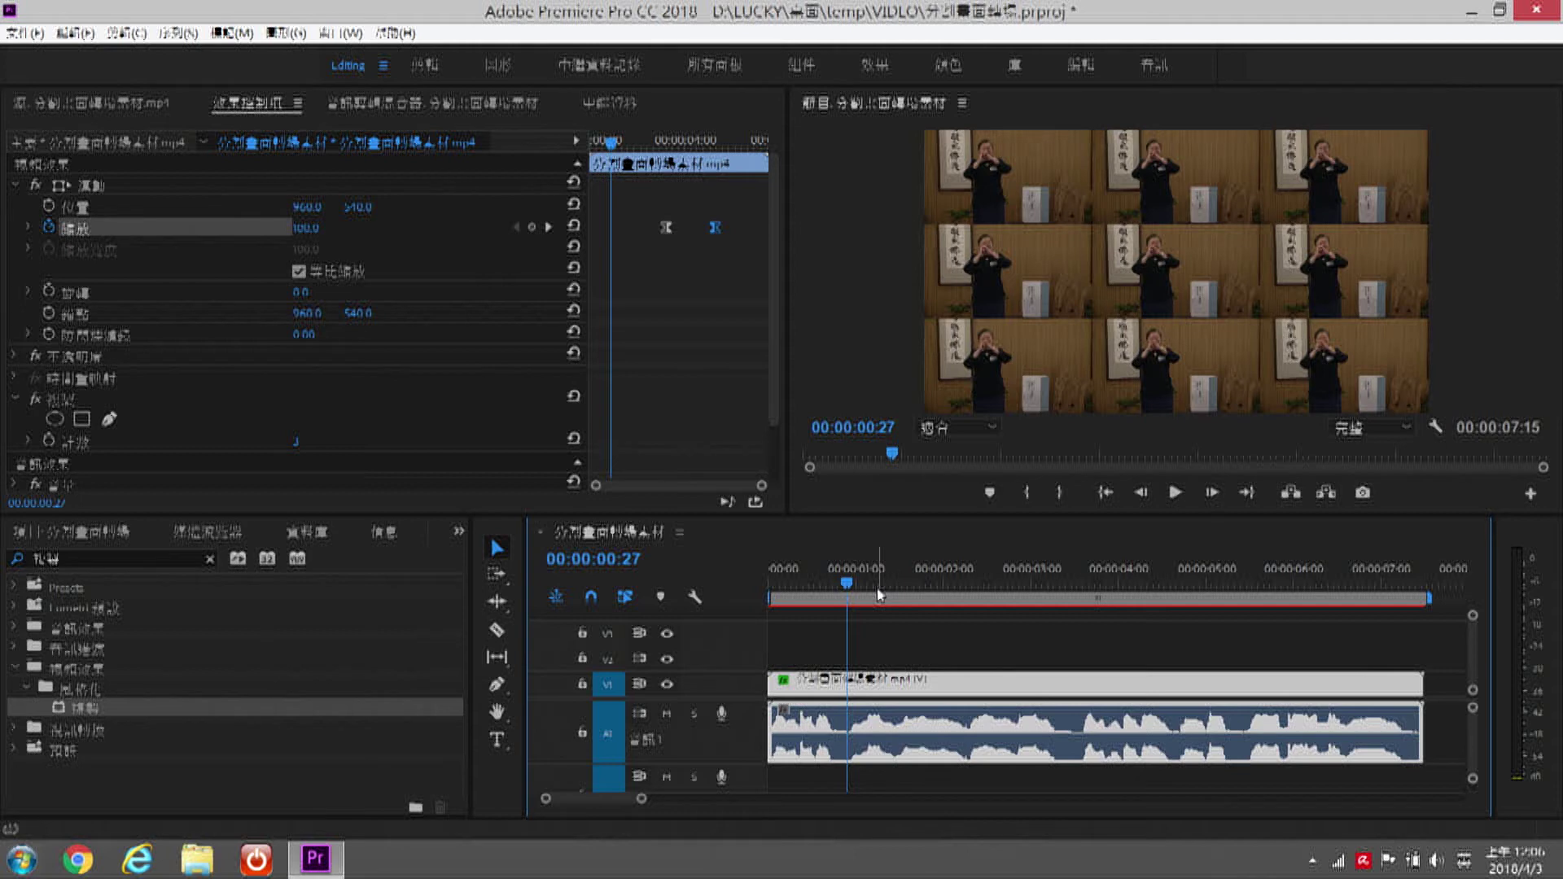
left_click(80, 106)
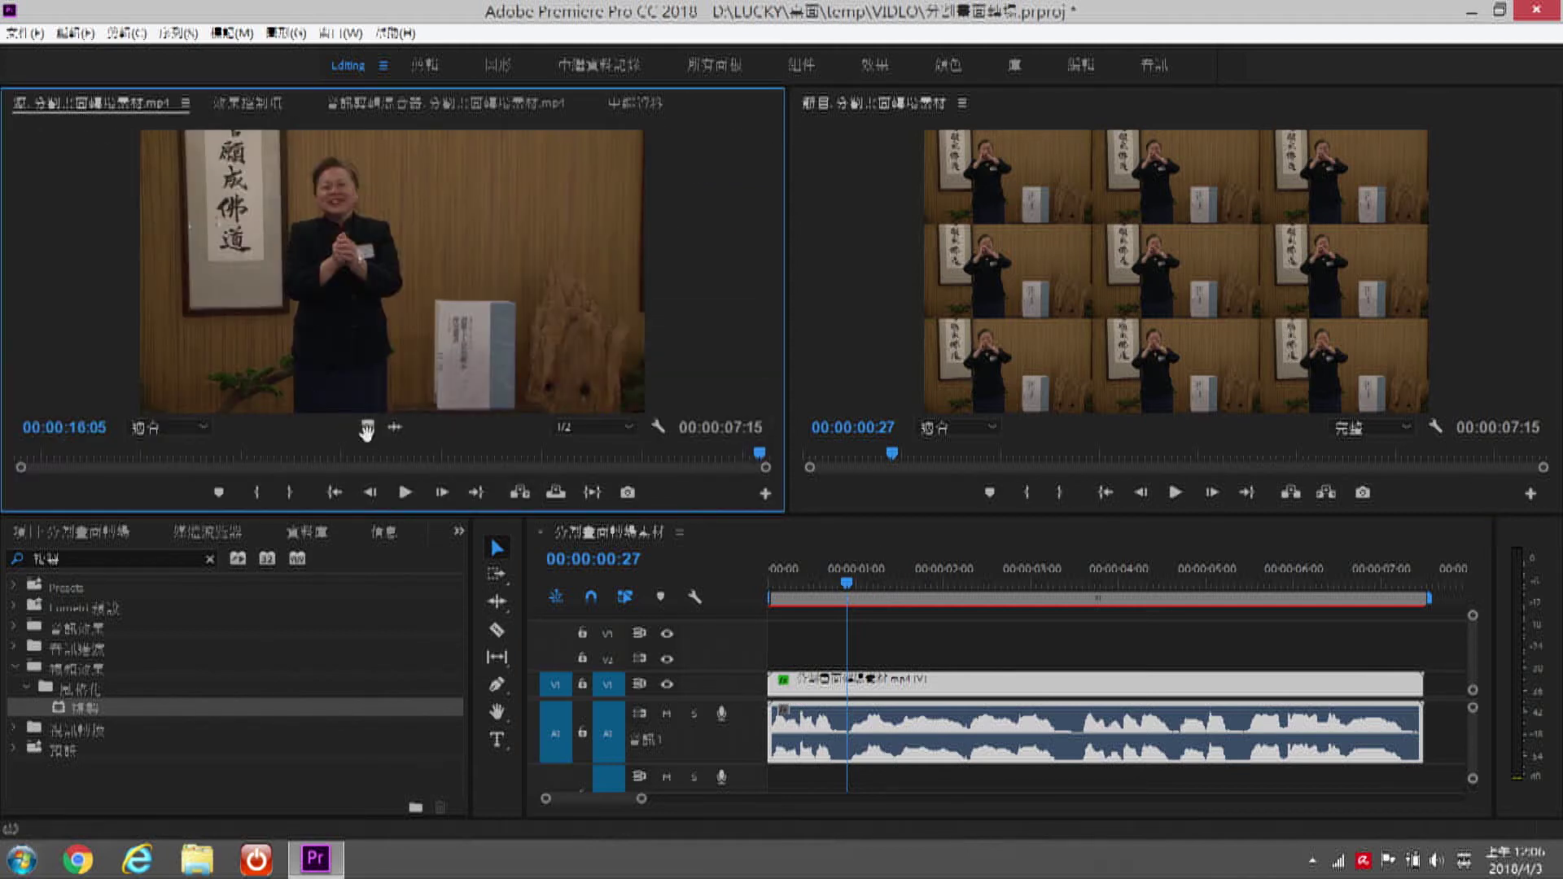
Step: Place a video-only copy of the speaker clip on track V2, aligned above the V1 clip
mouse_move(365, 429)
left_mouse_down()
mouse_move(793, 659)
mouse_move(763, 666)
left_mouse_up()
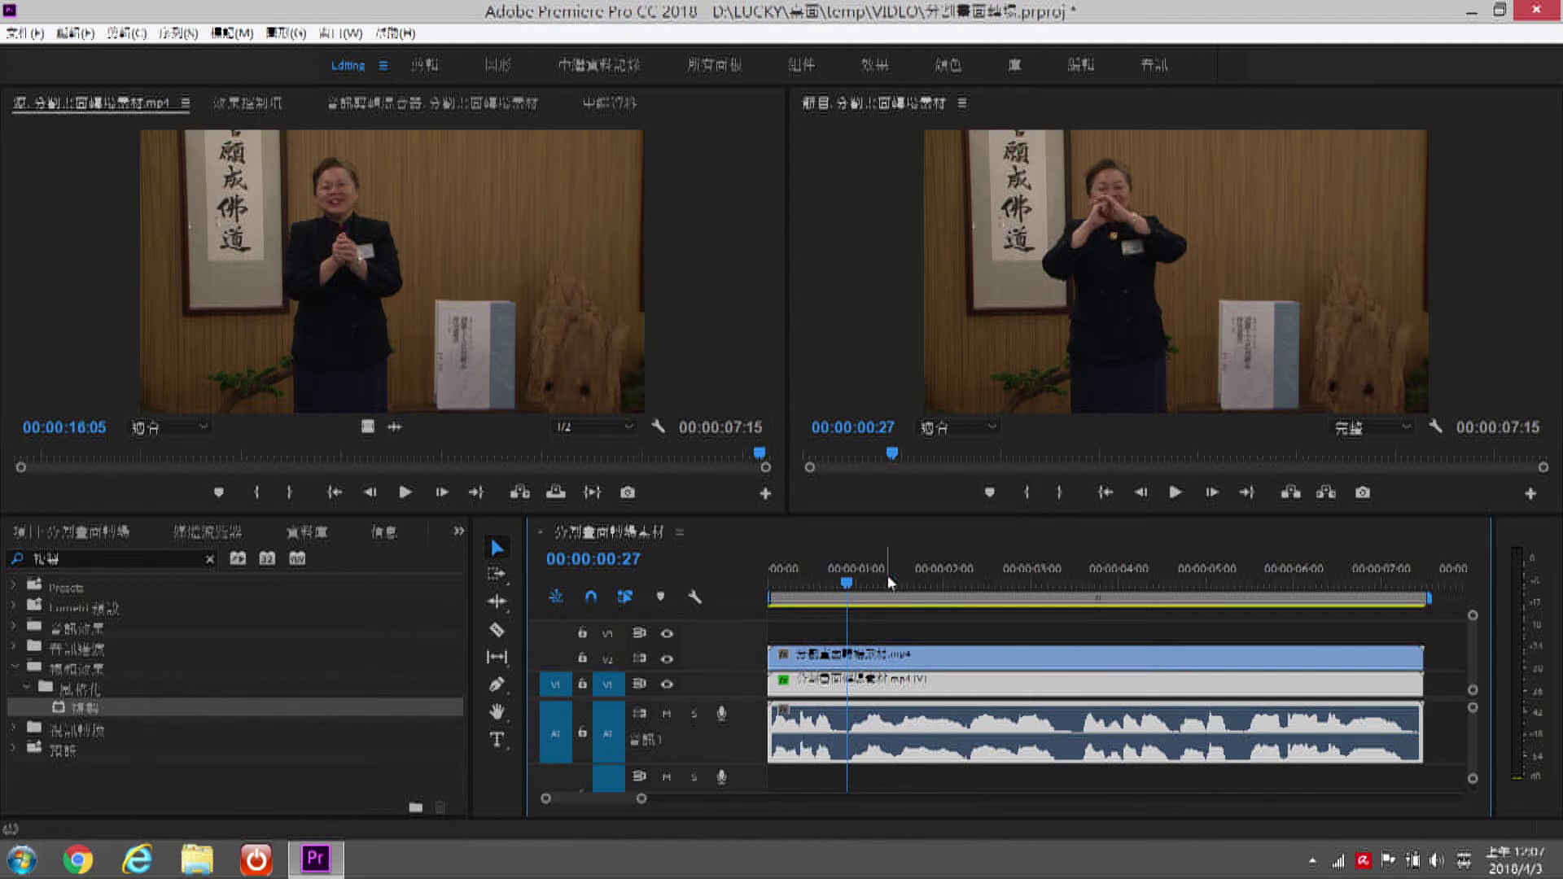
left_click(244, 105)
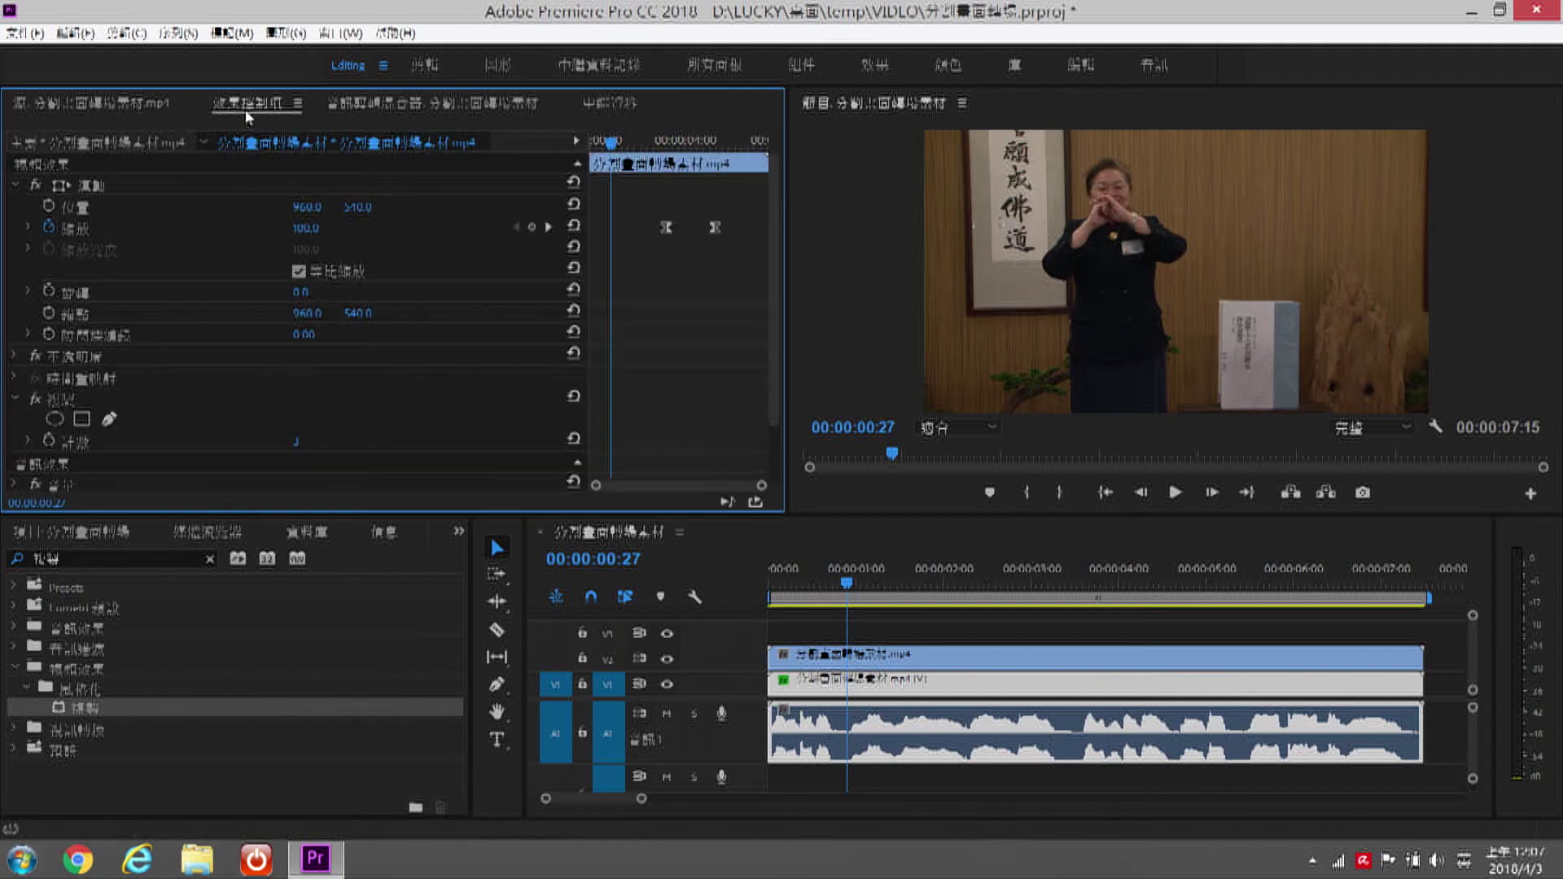
Step: In Effect Controls, check the V2 clip's Scale keyframes at 05:09 and 03:08, then reselect V1
left_click(936, 684)
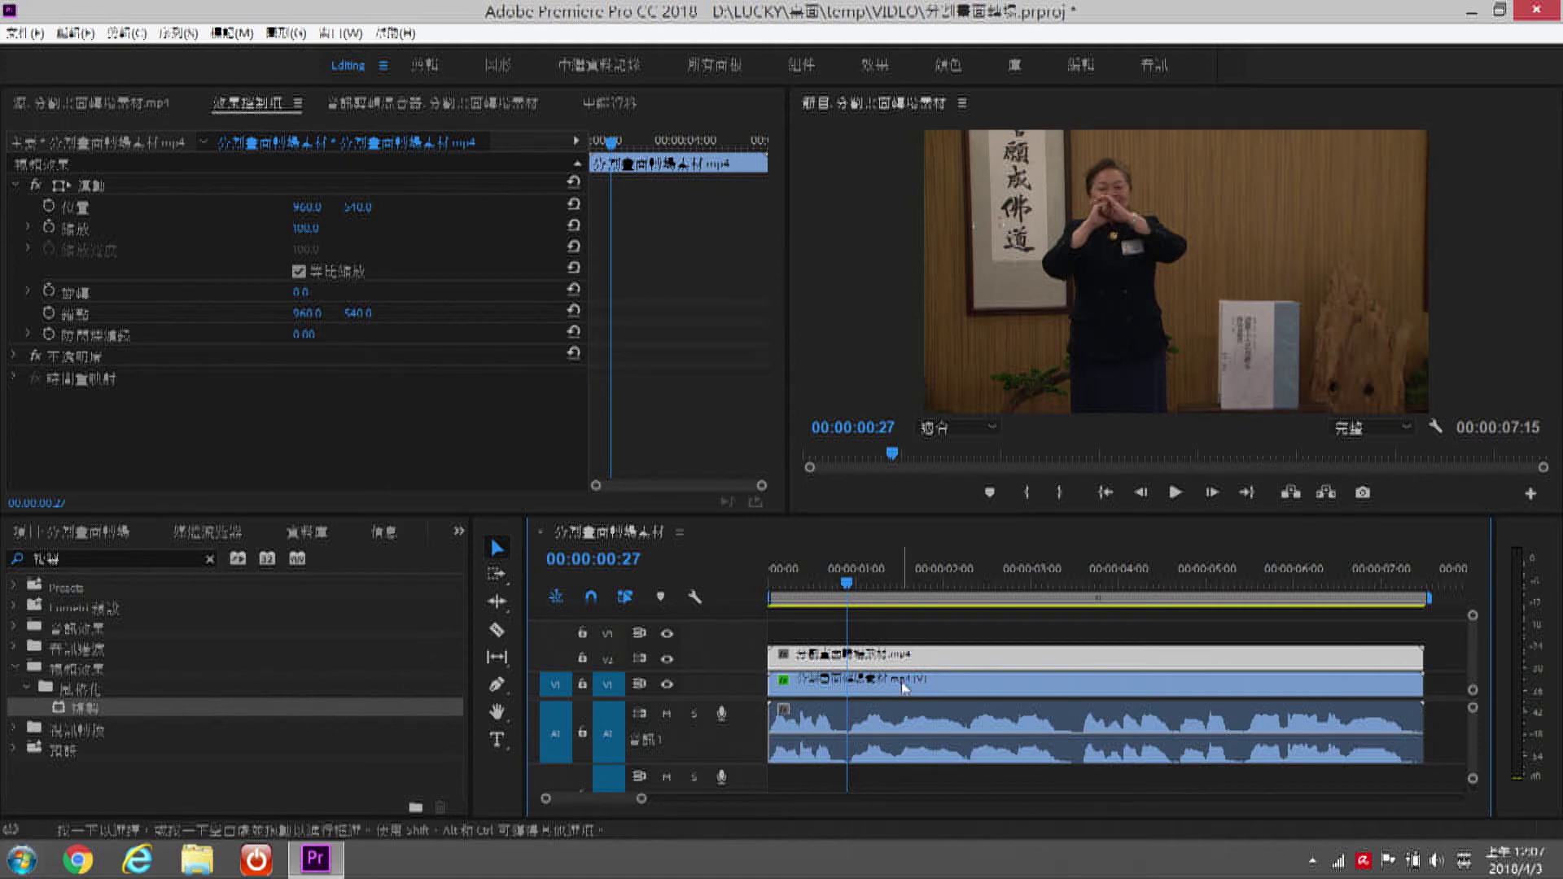
left_click(904, 656)
left_click(547, 227)
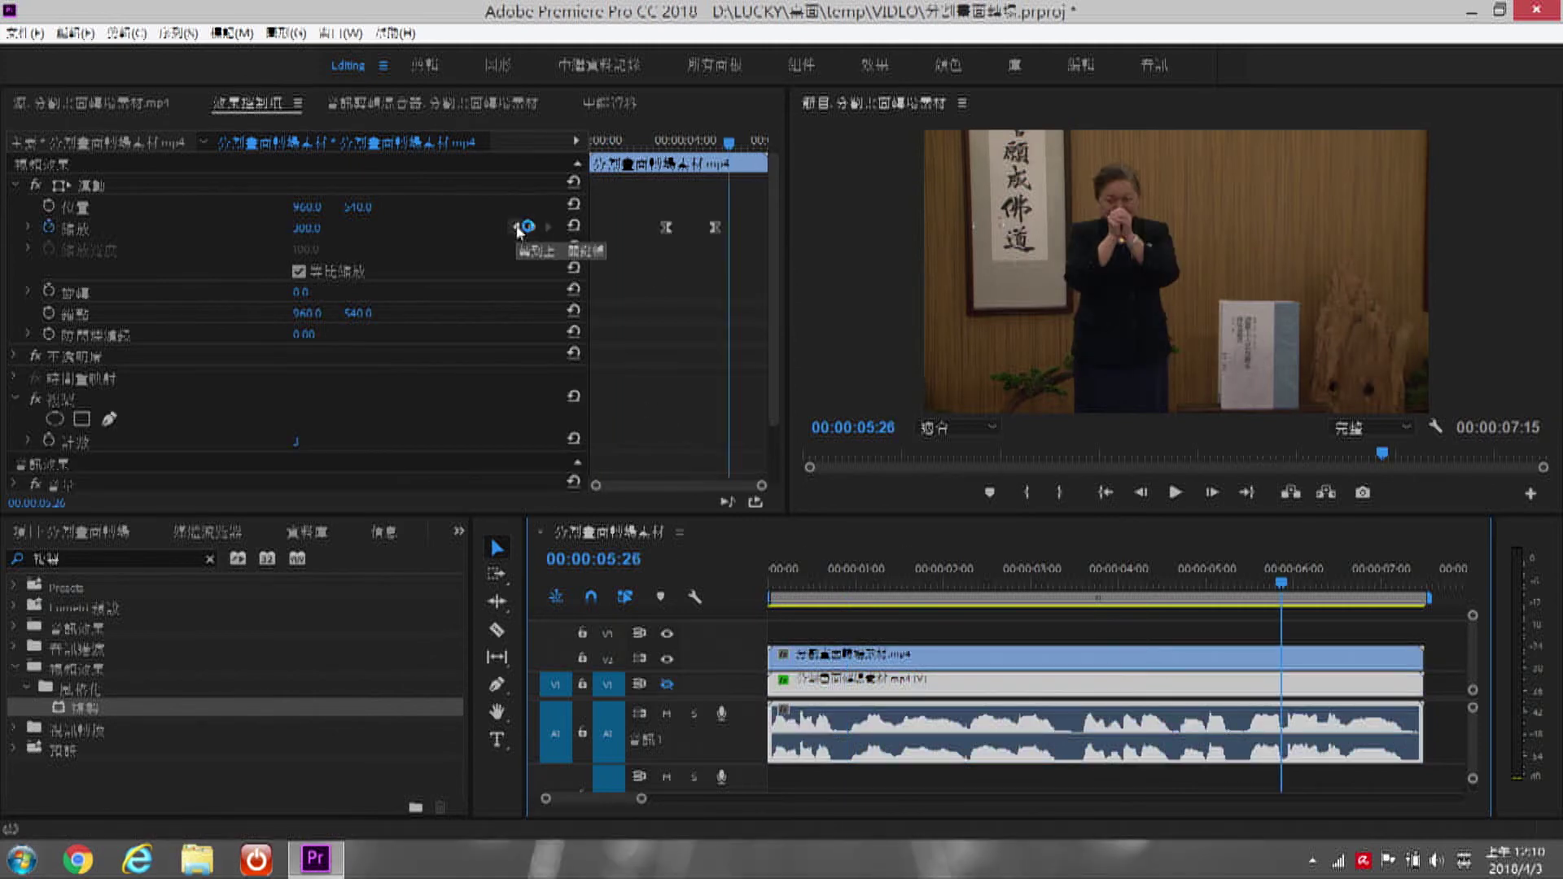
left_click(517, 228)
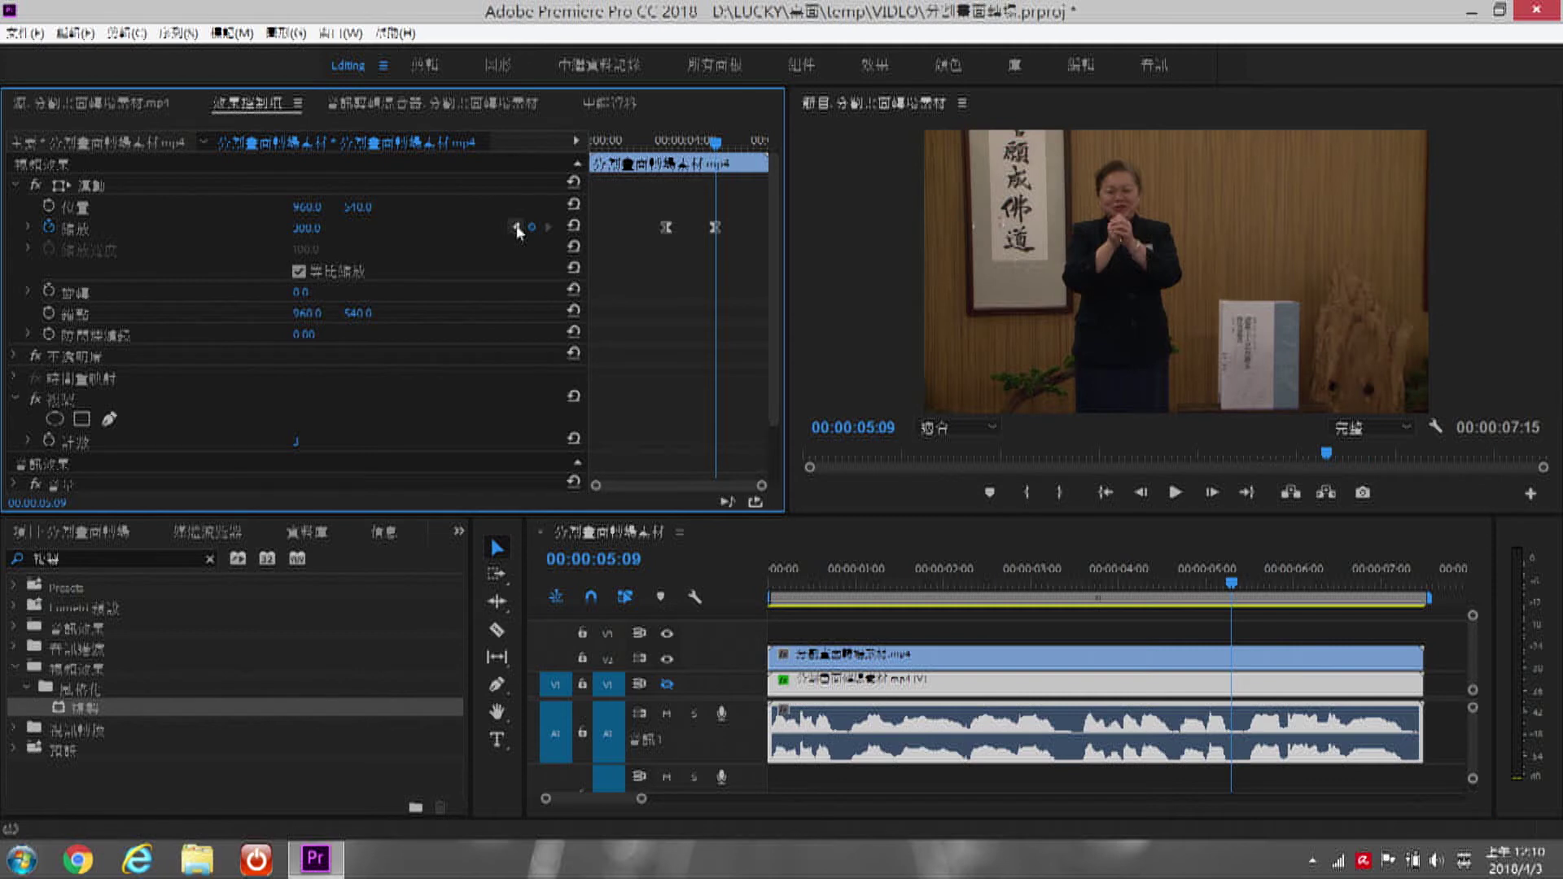
left_click(517, 228)
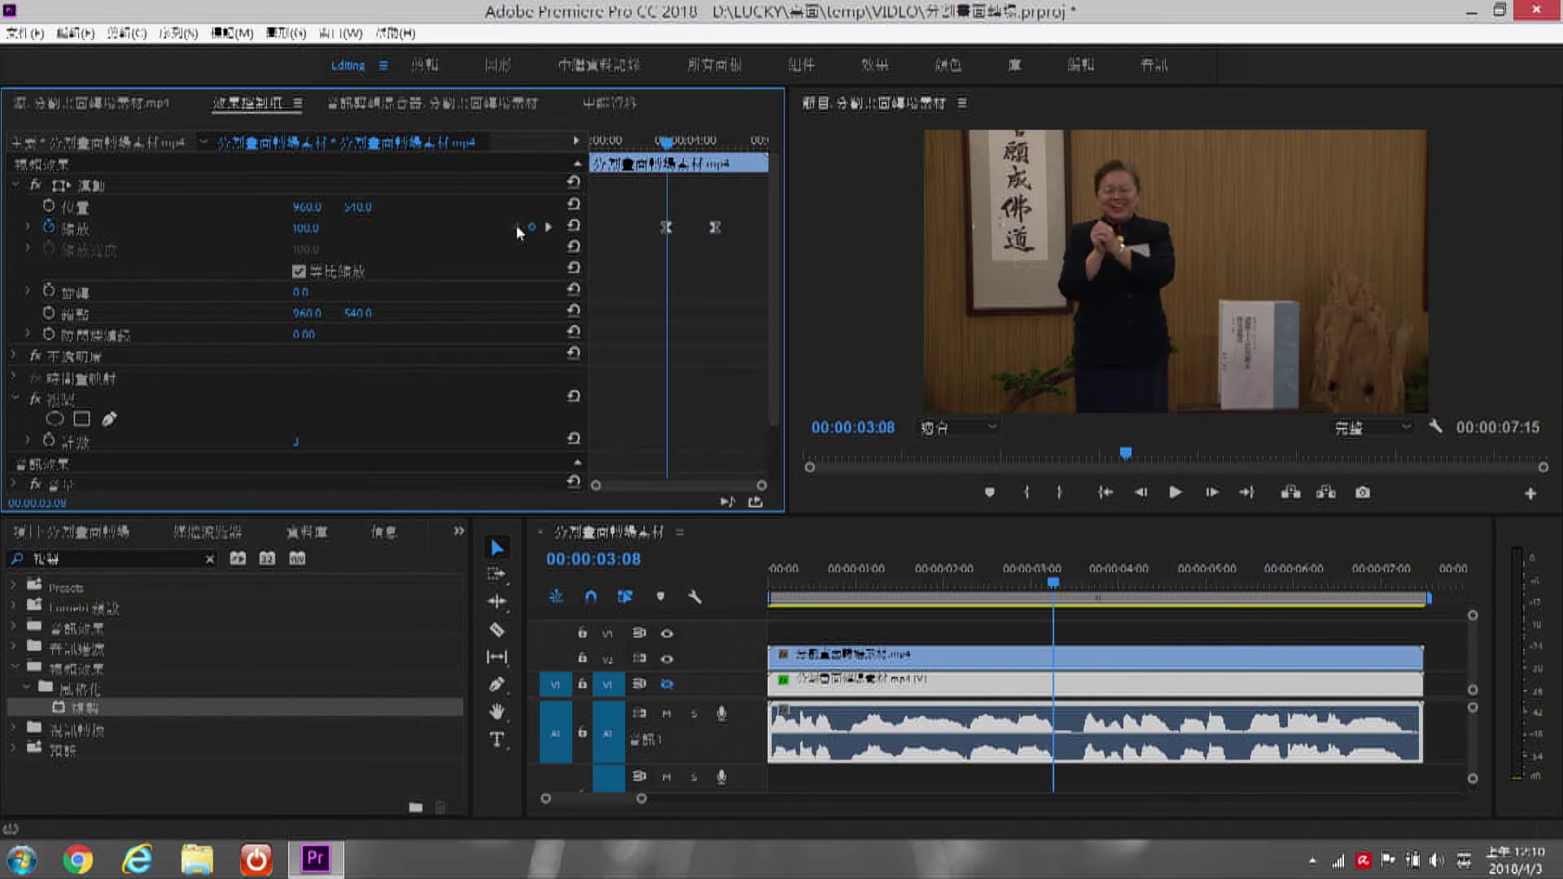
left_click(1082, 650)
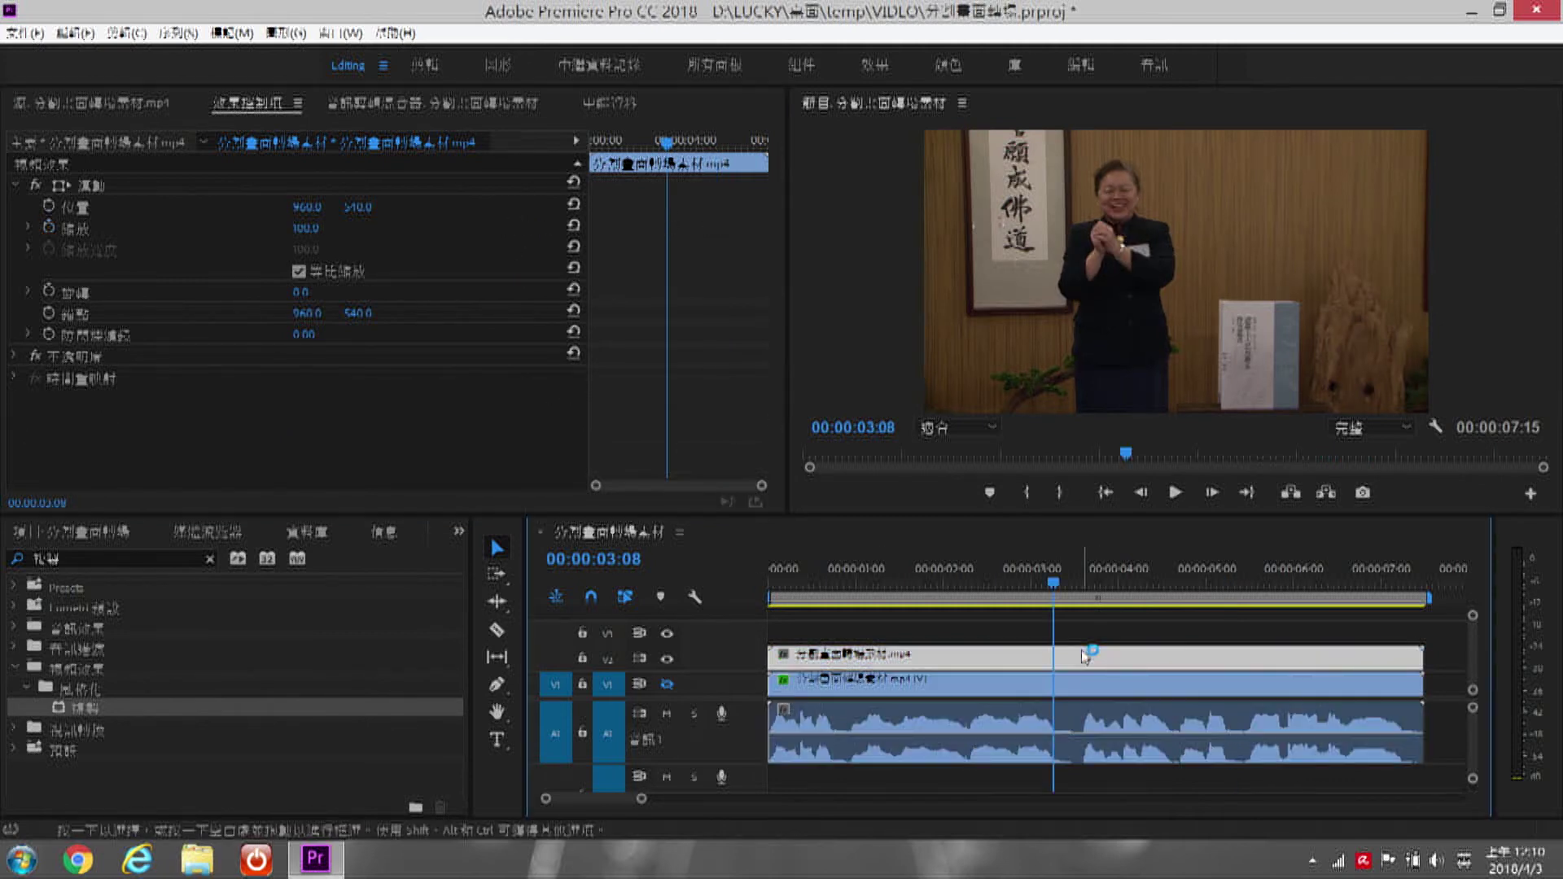
Step: Add V1 Scale keyframes at 03:08 and 05:09, using V2's keyframe to find 05:09
left_click(50, 228)
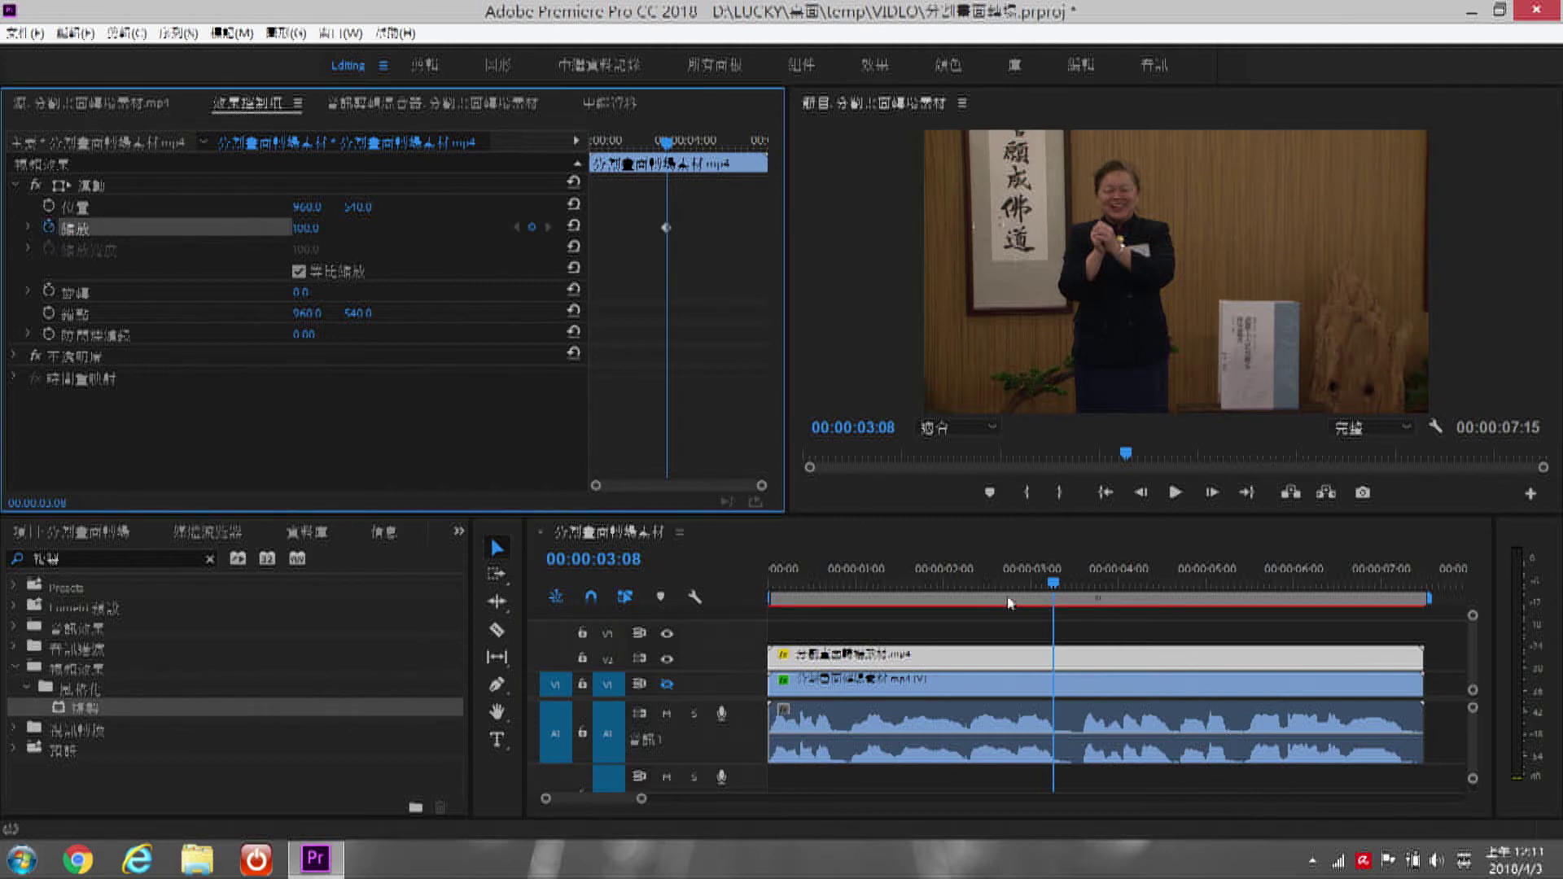
left_click(1128, 656)
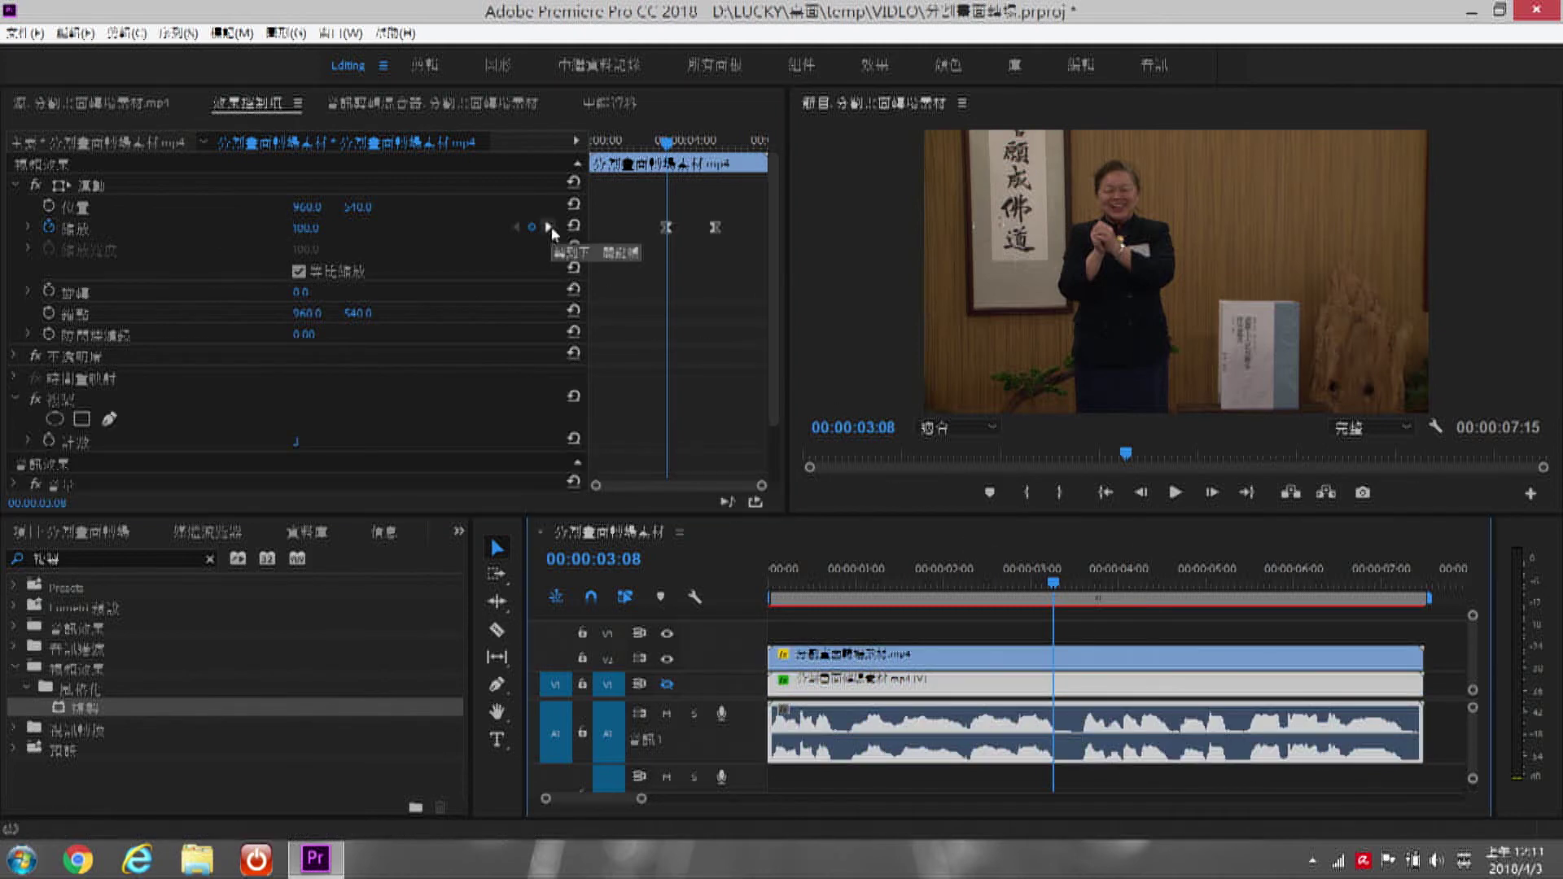
left_click(550, 226)
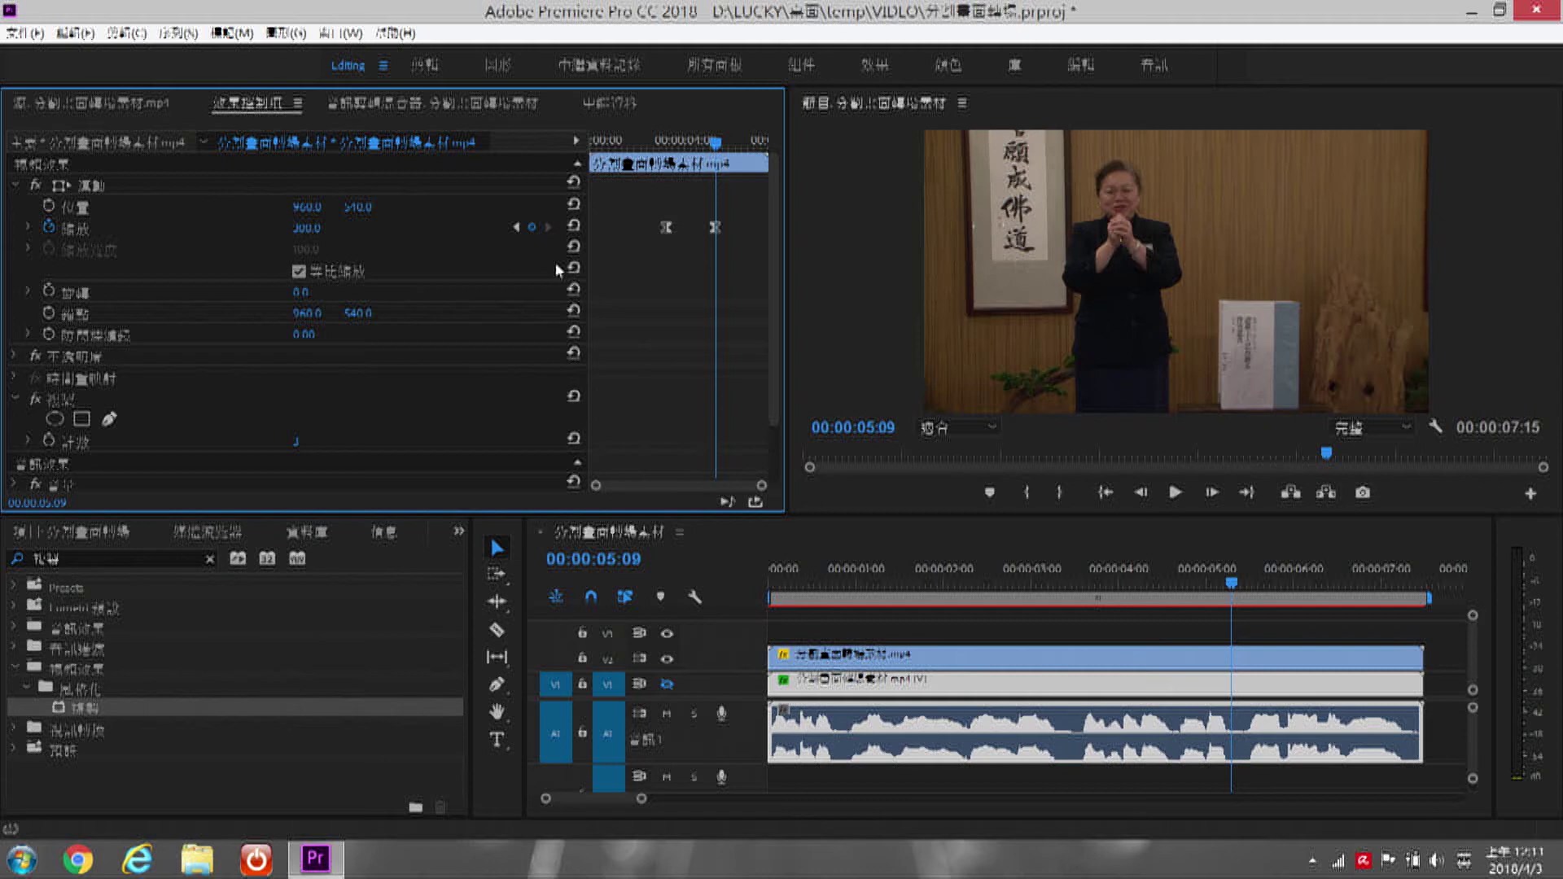
left_click(1268, 681)
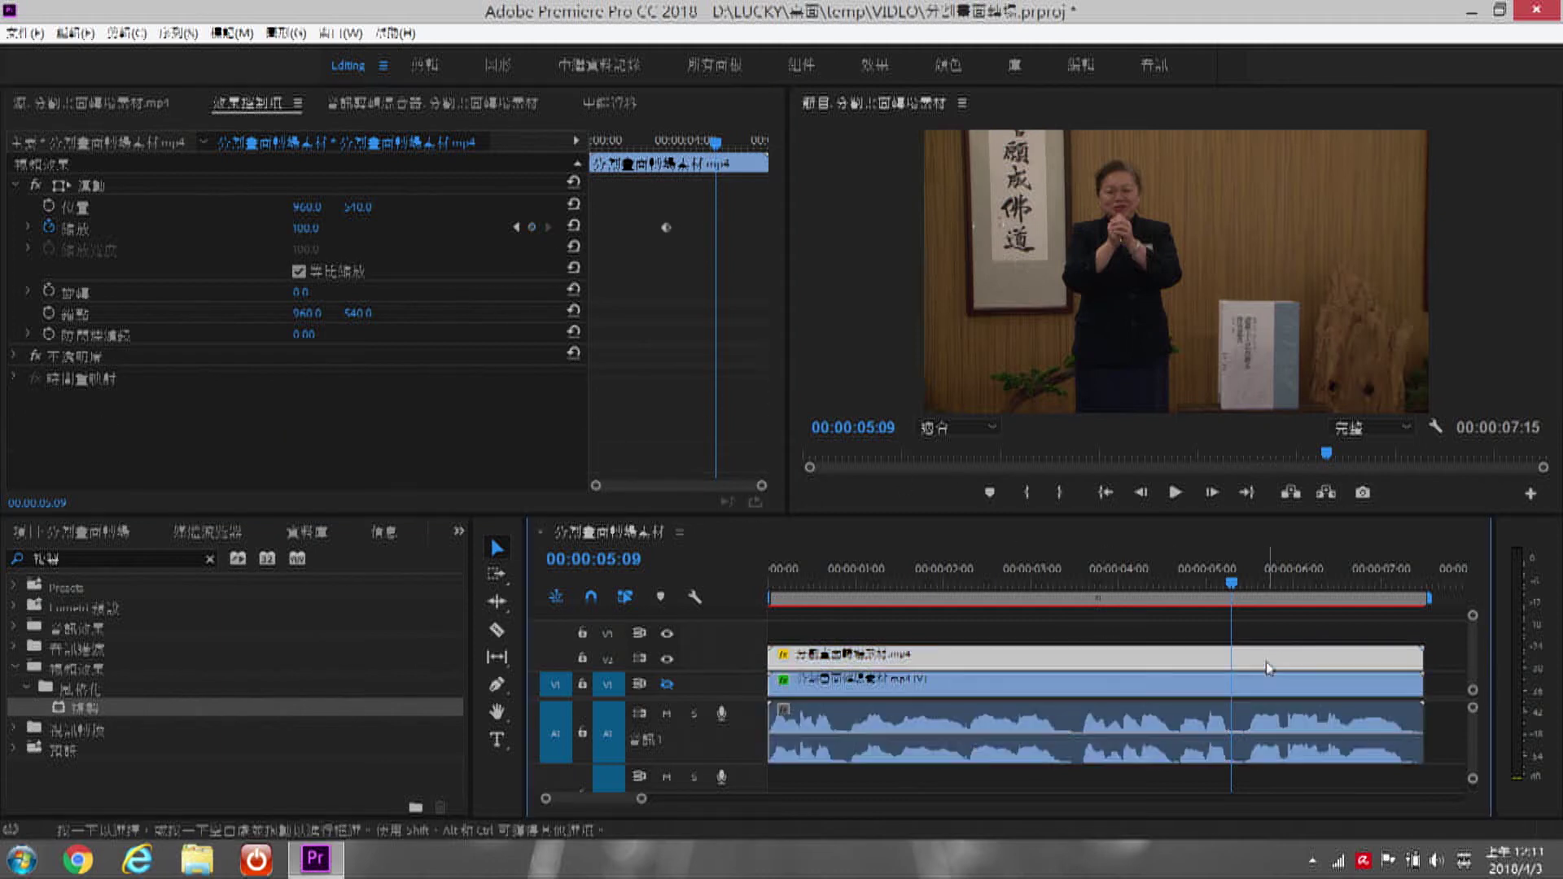
left_click(534, 229)
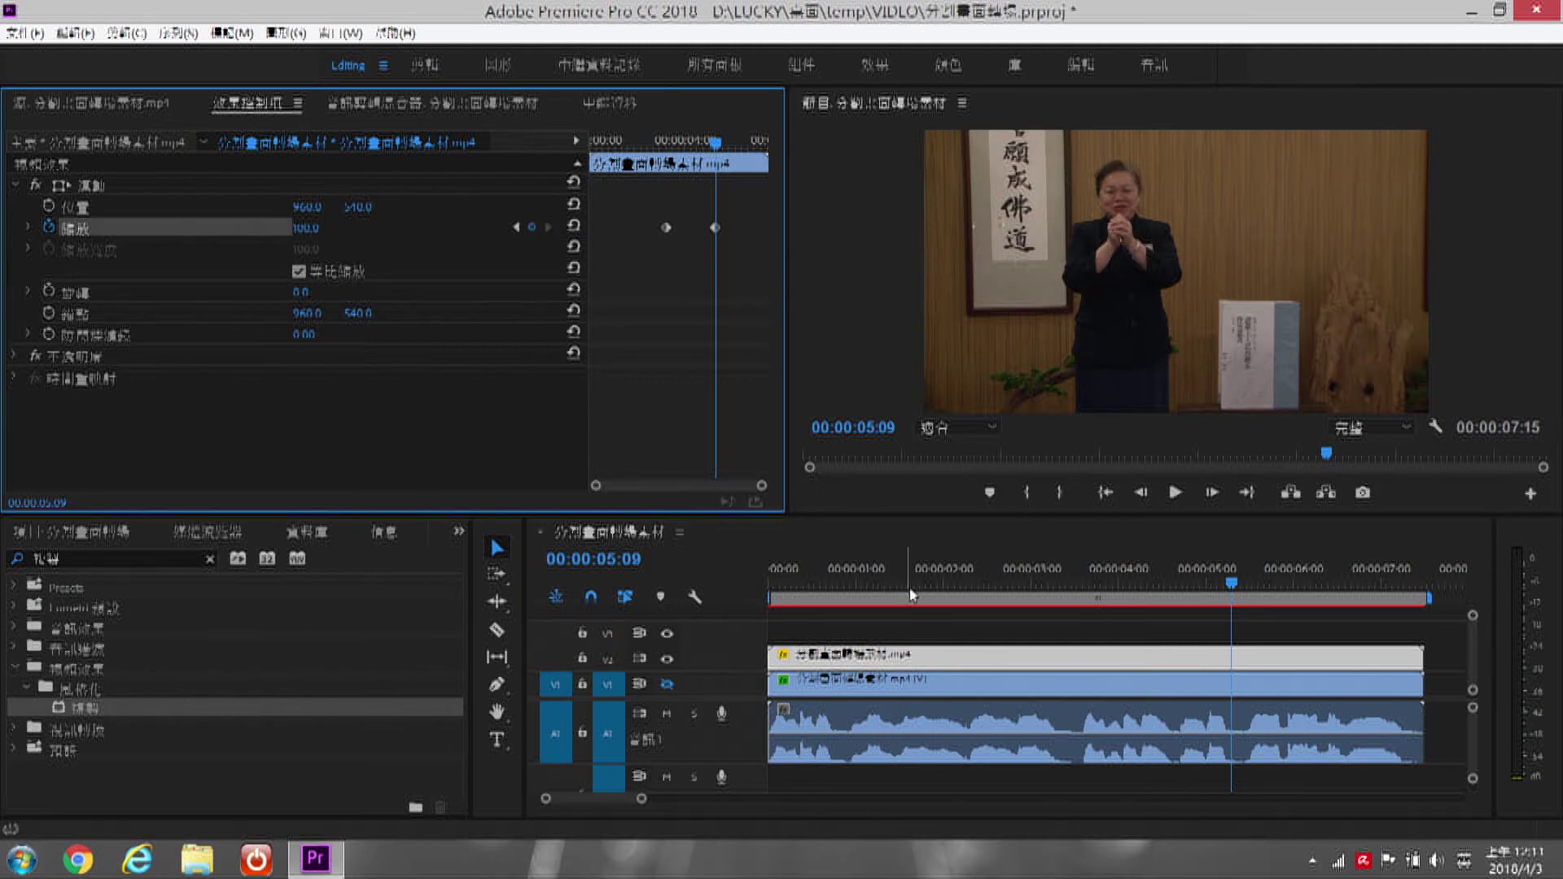
left_click(982, 657)
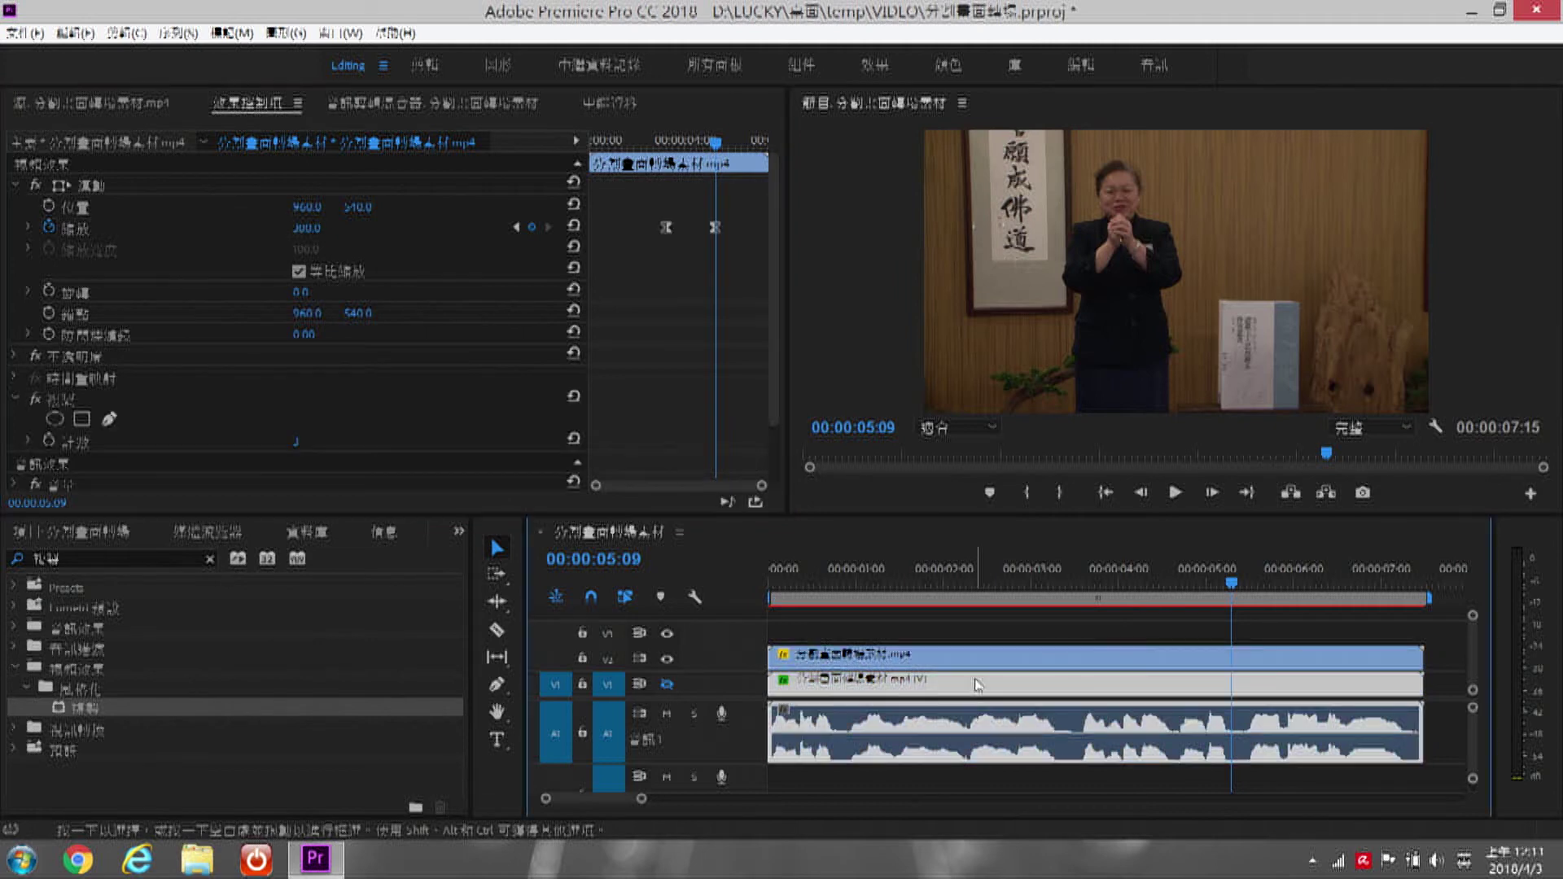
key("d")
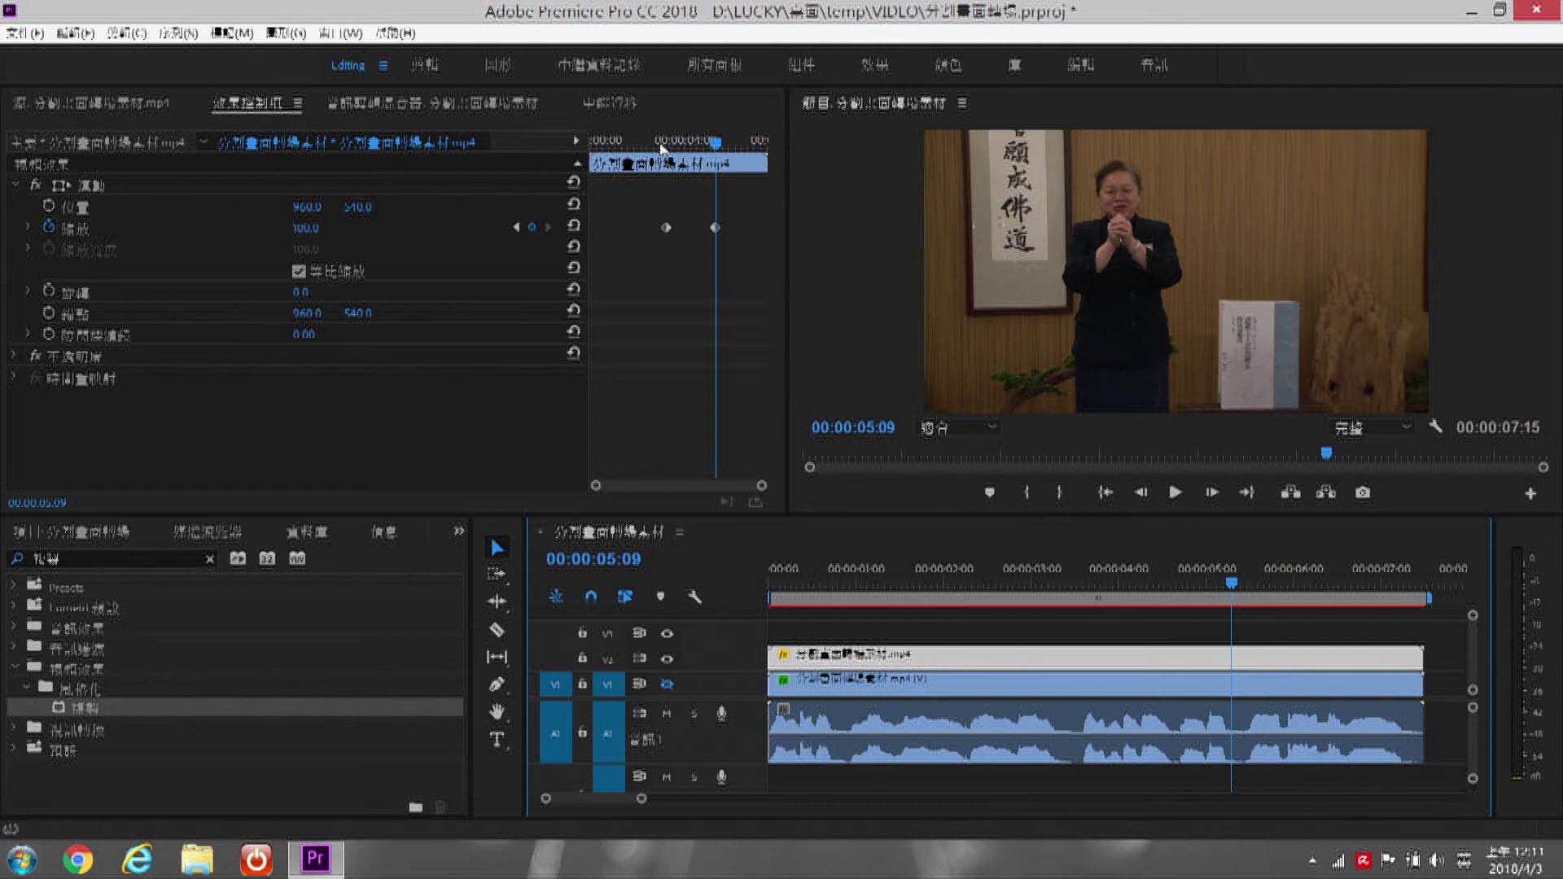
left_click(629, 143)
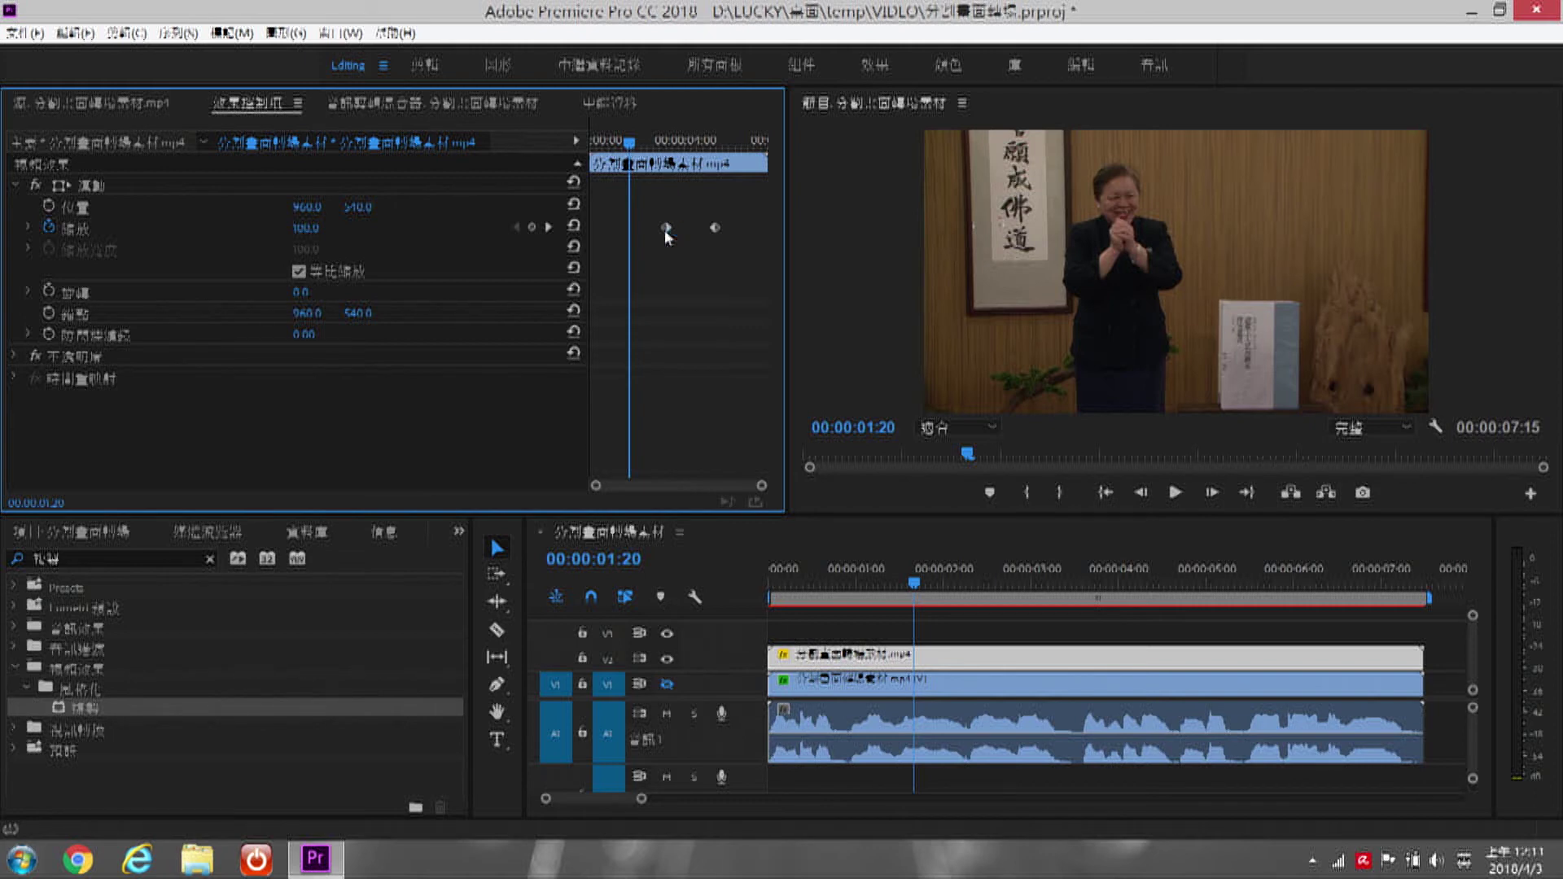
Step: Set the V1 clip's first Scale keyframe at 03:08 to 33.3
left_click(550, 228)
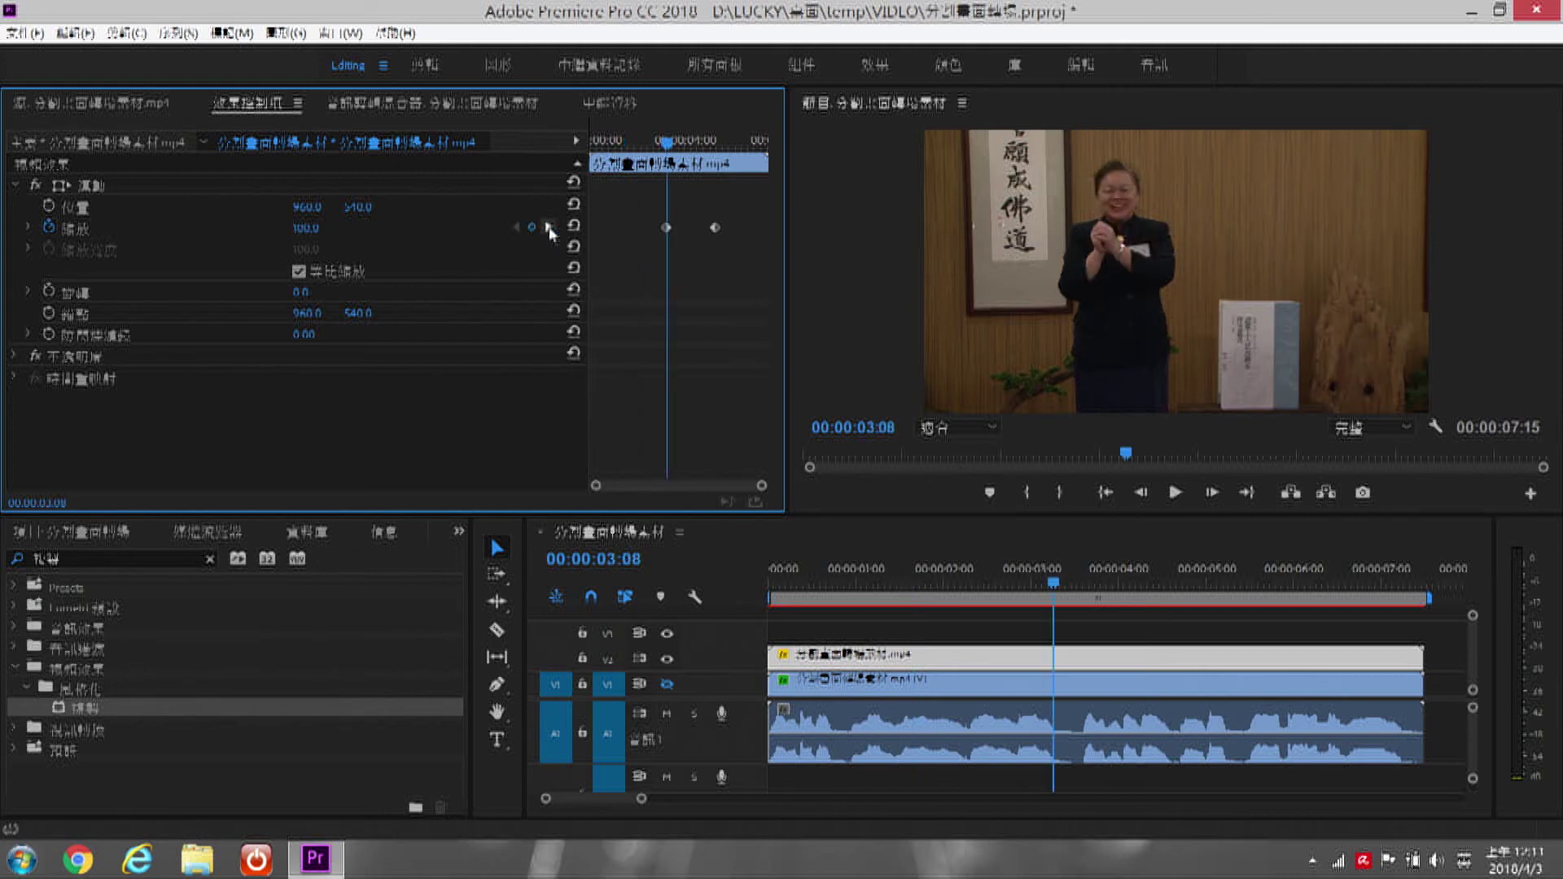
left_click(307, 229)
type("33.3")
key("Return")
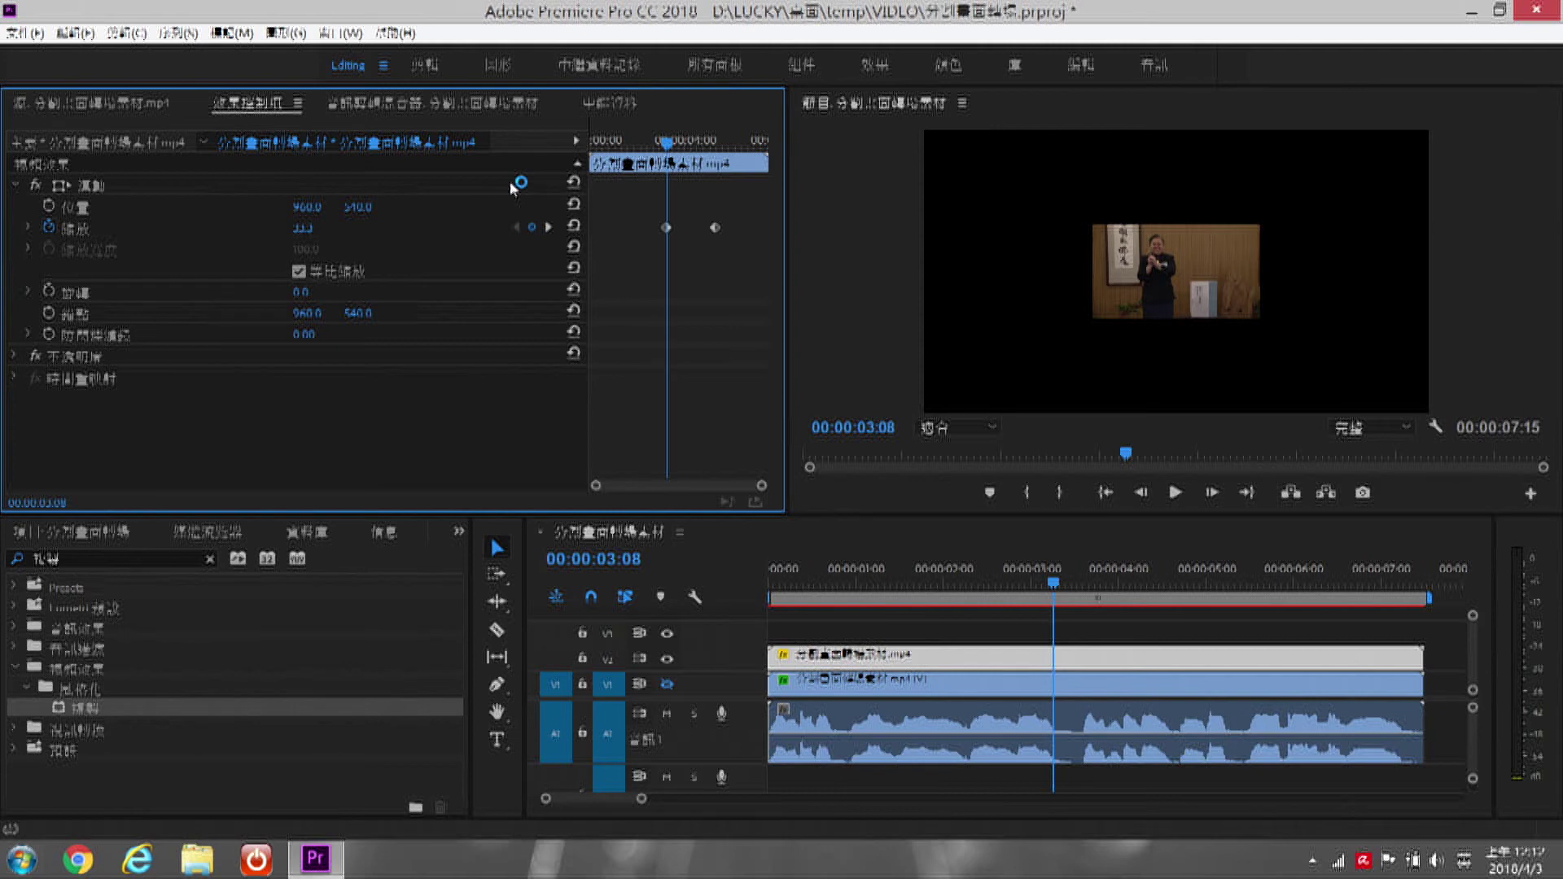
left_click(550, 229)
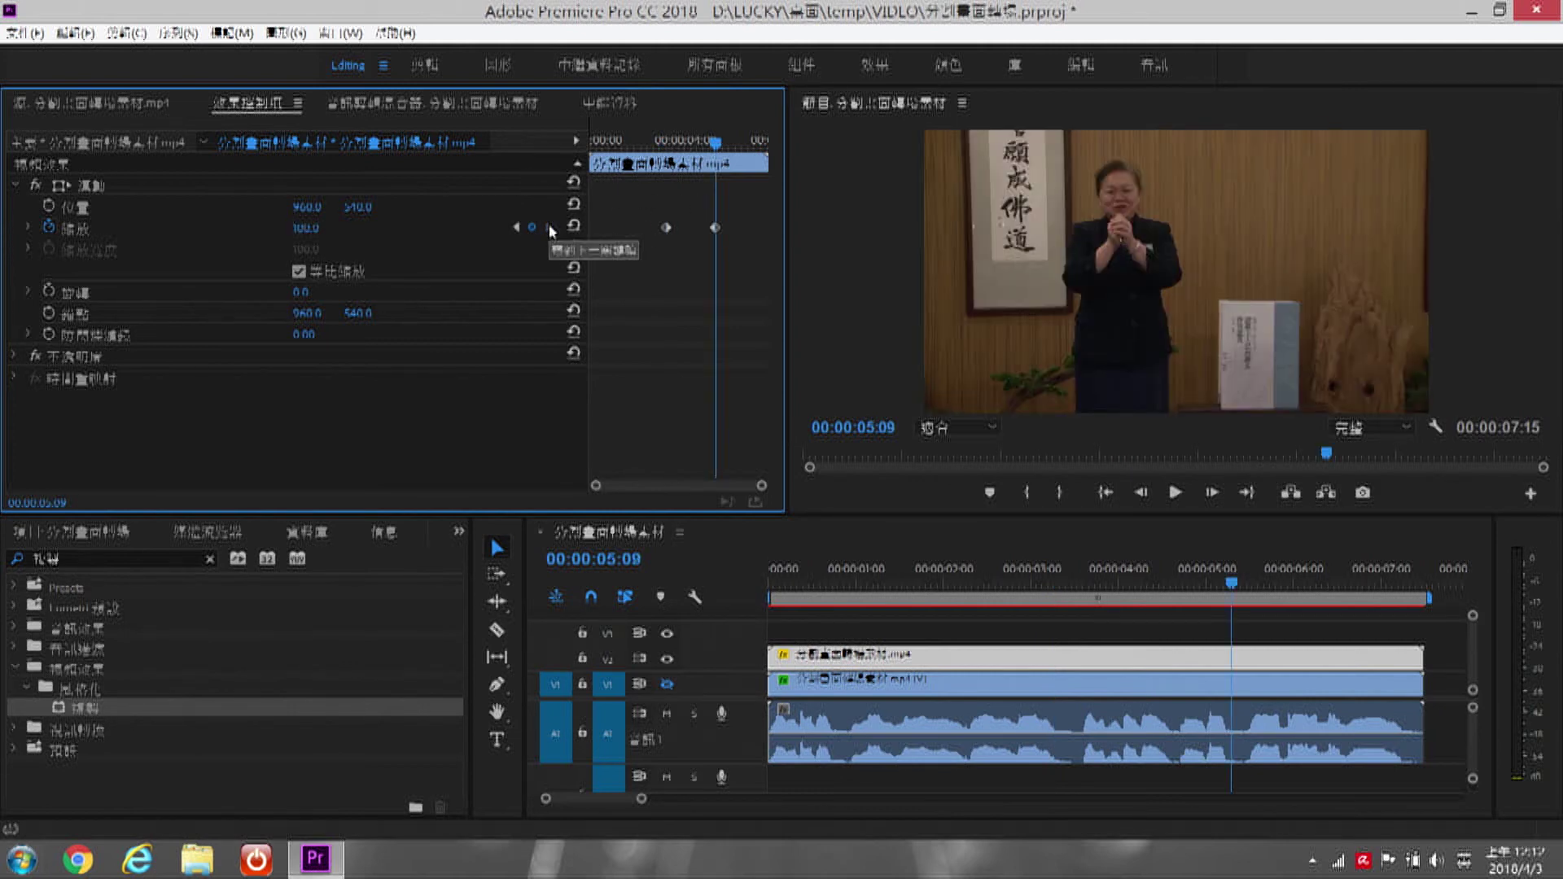
left_click(649, 143)
left_click_drag(650, 145, 634, 144)
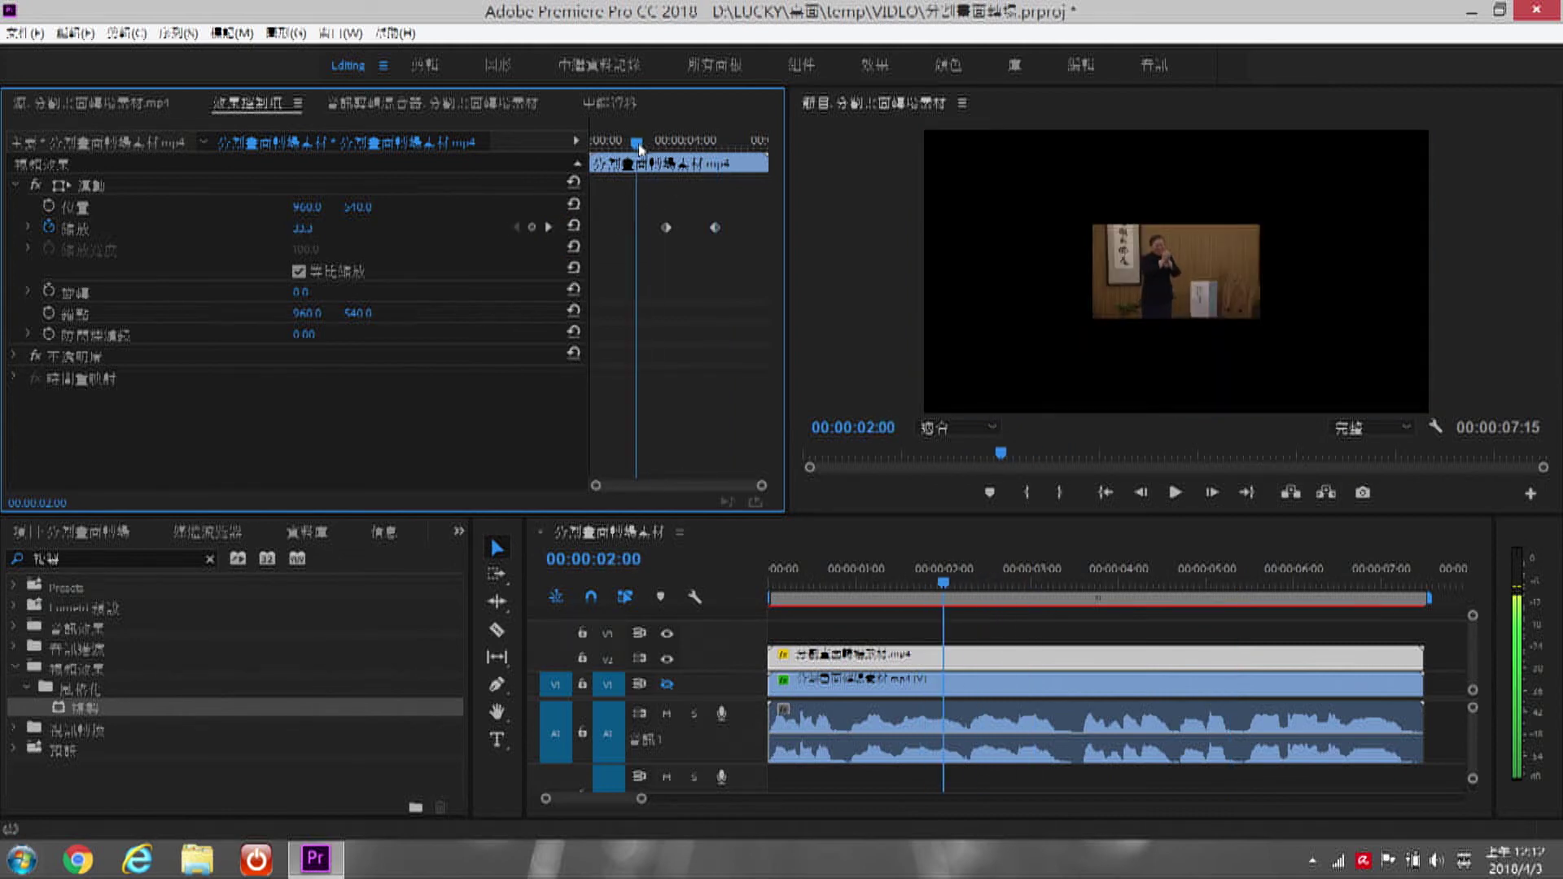
left_click_drag(634, 149, 672, 139)
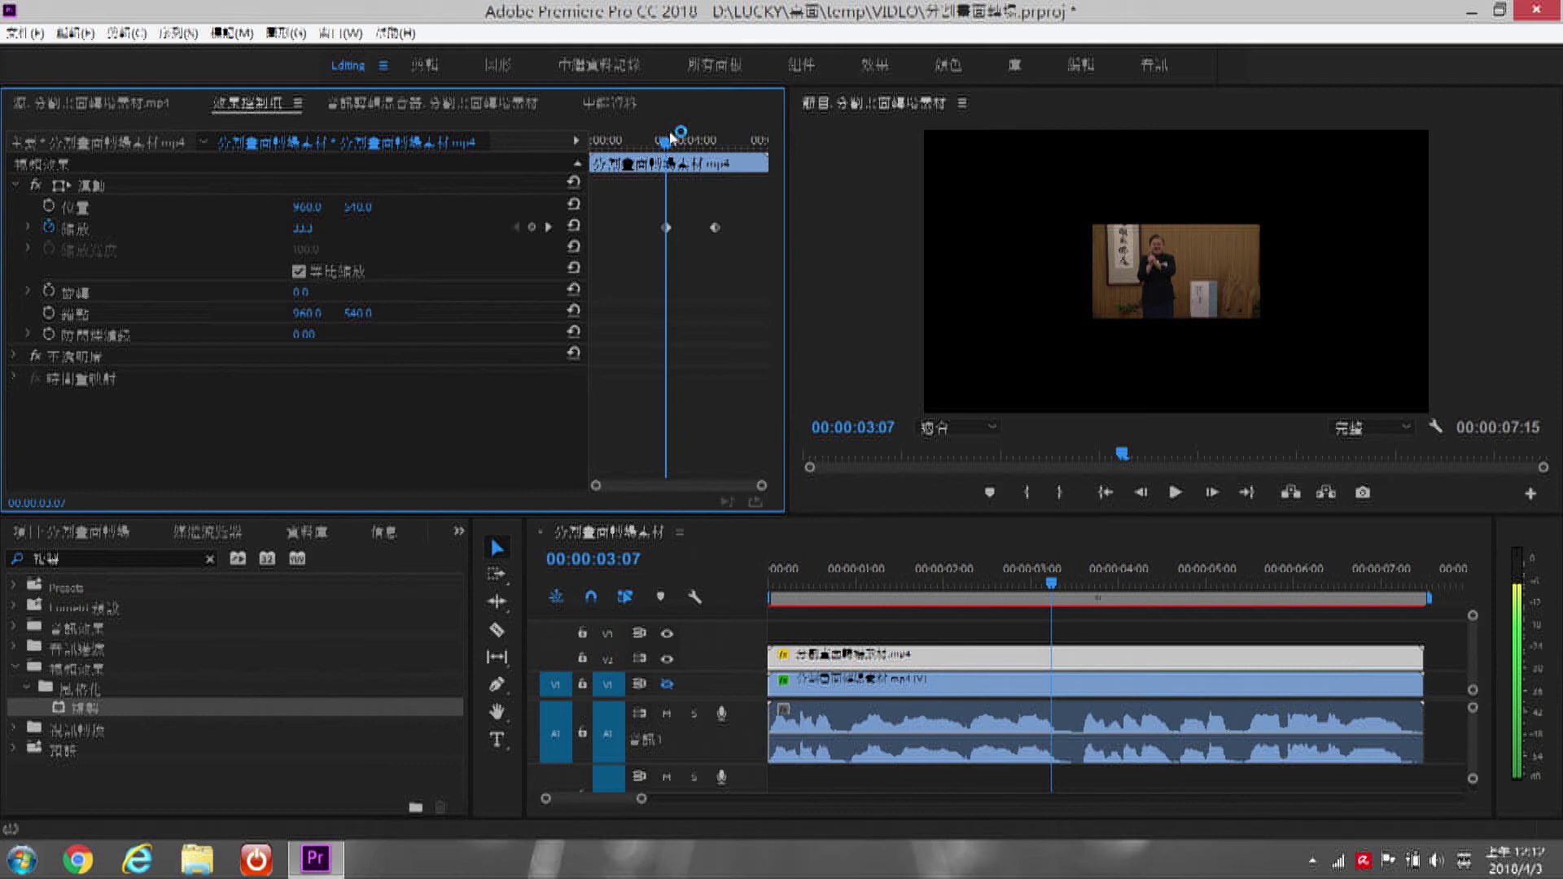
left_click_drag(671, 139, 715, 140)
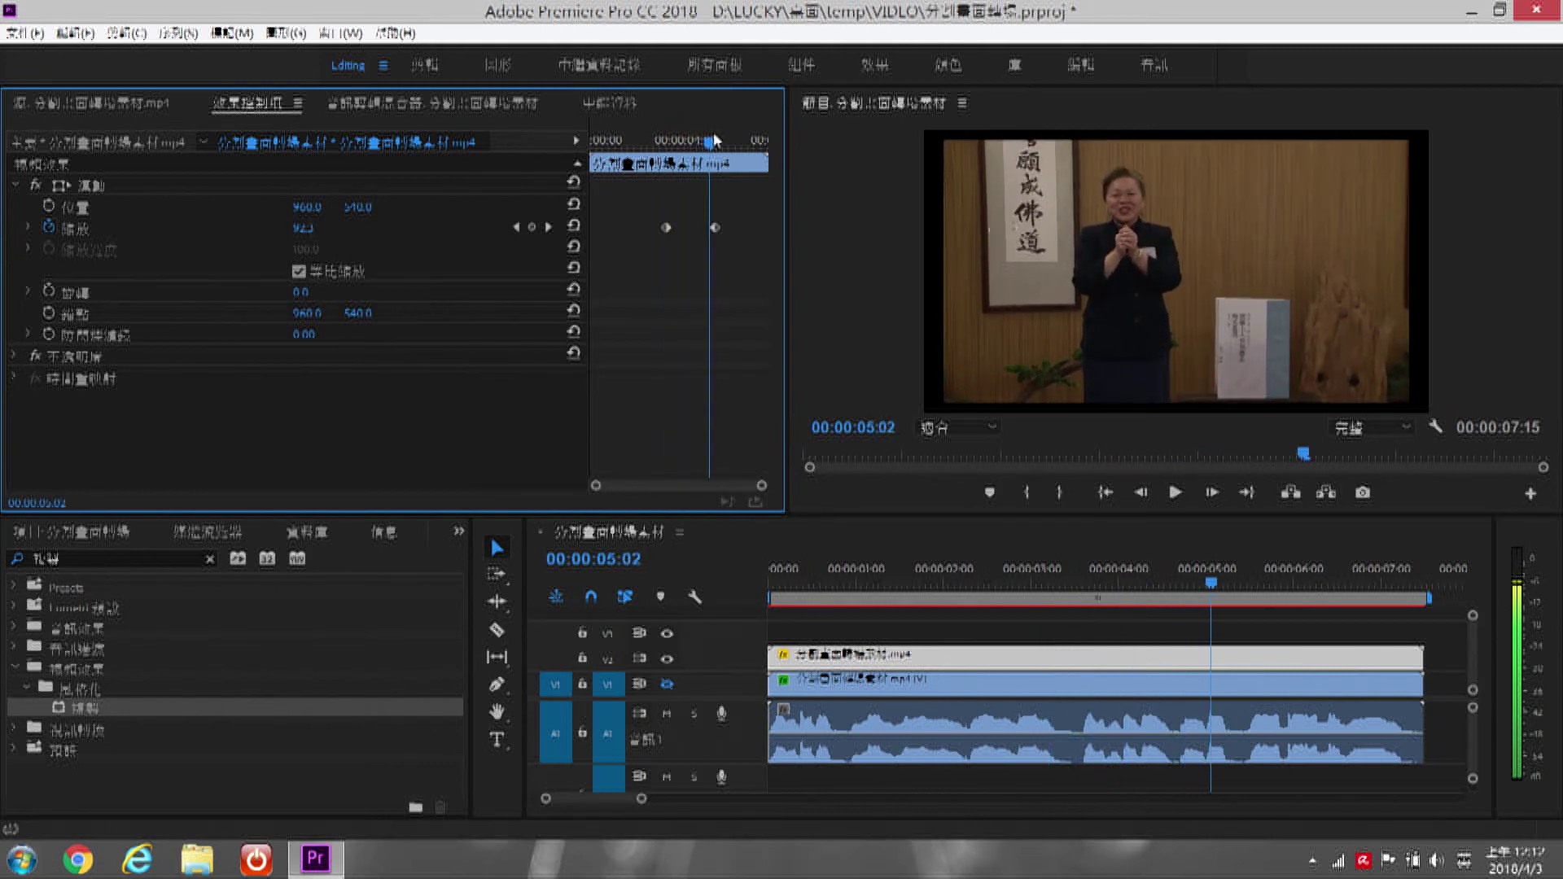
left_click_drag(713, 140, 717, 140)
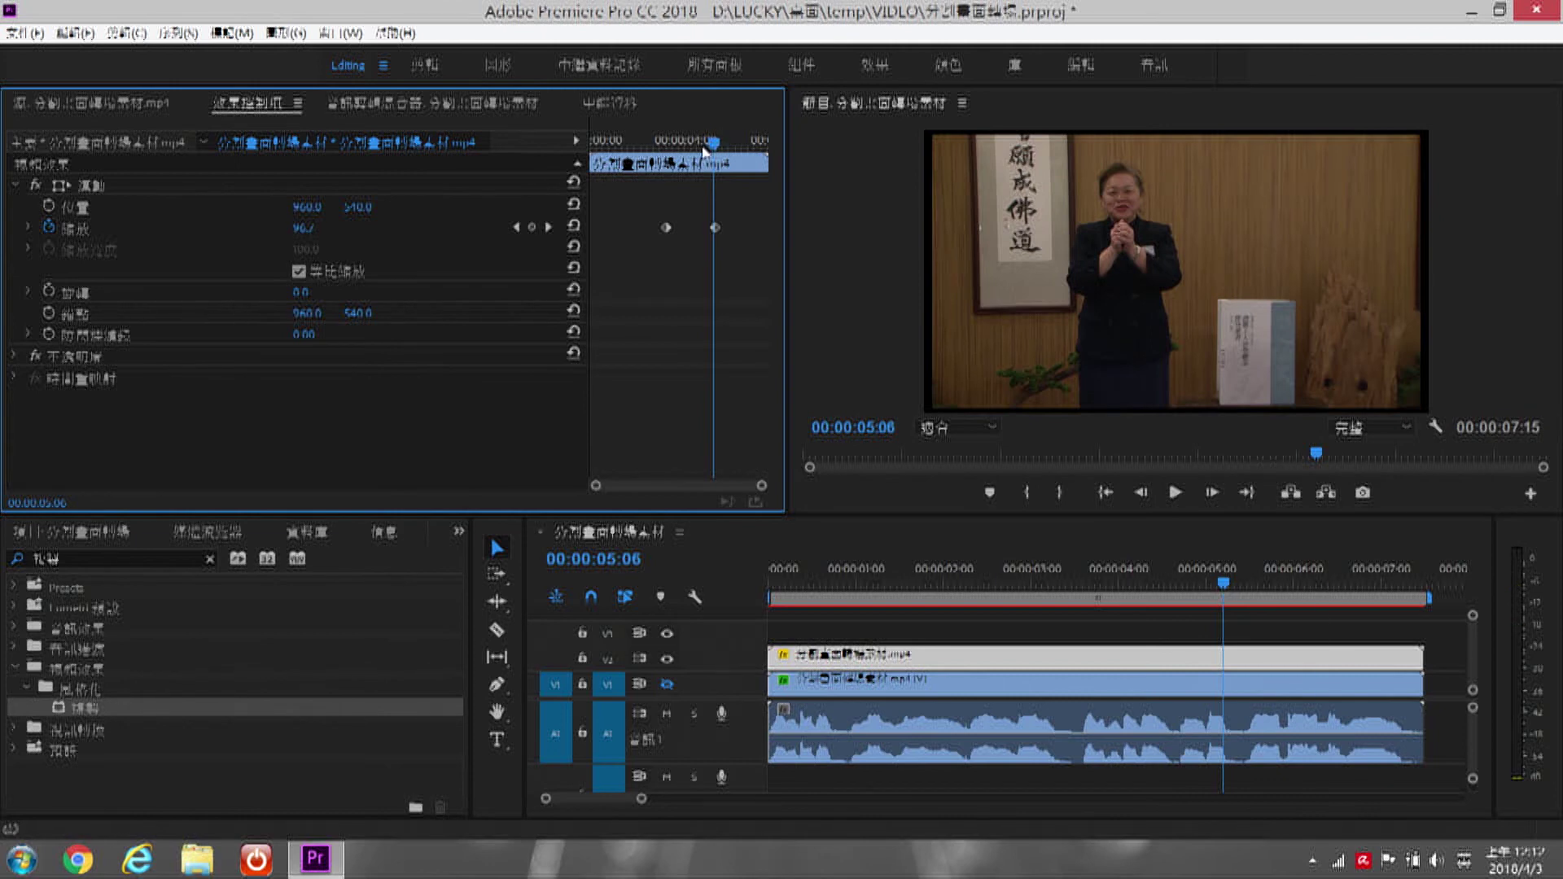
left_click(738, 140)
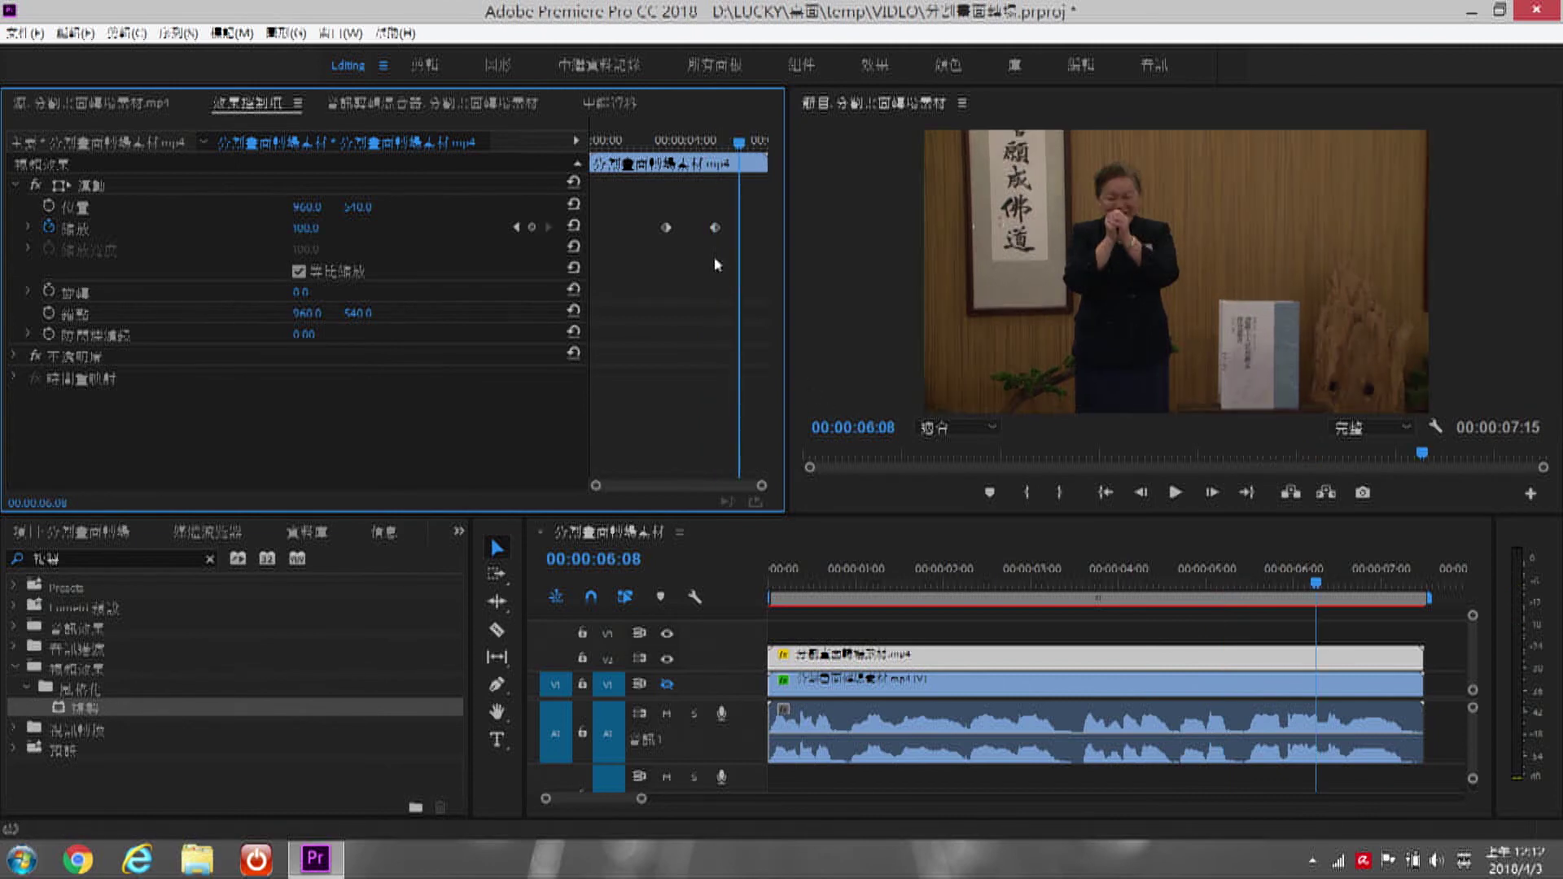
right_click(667, 228)
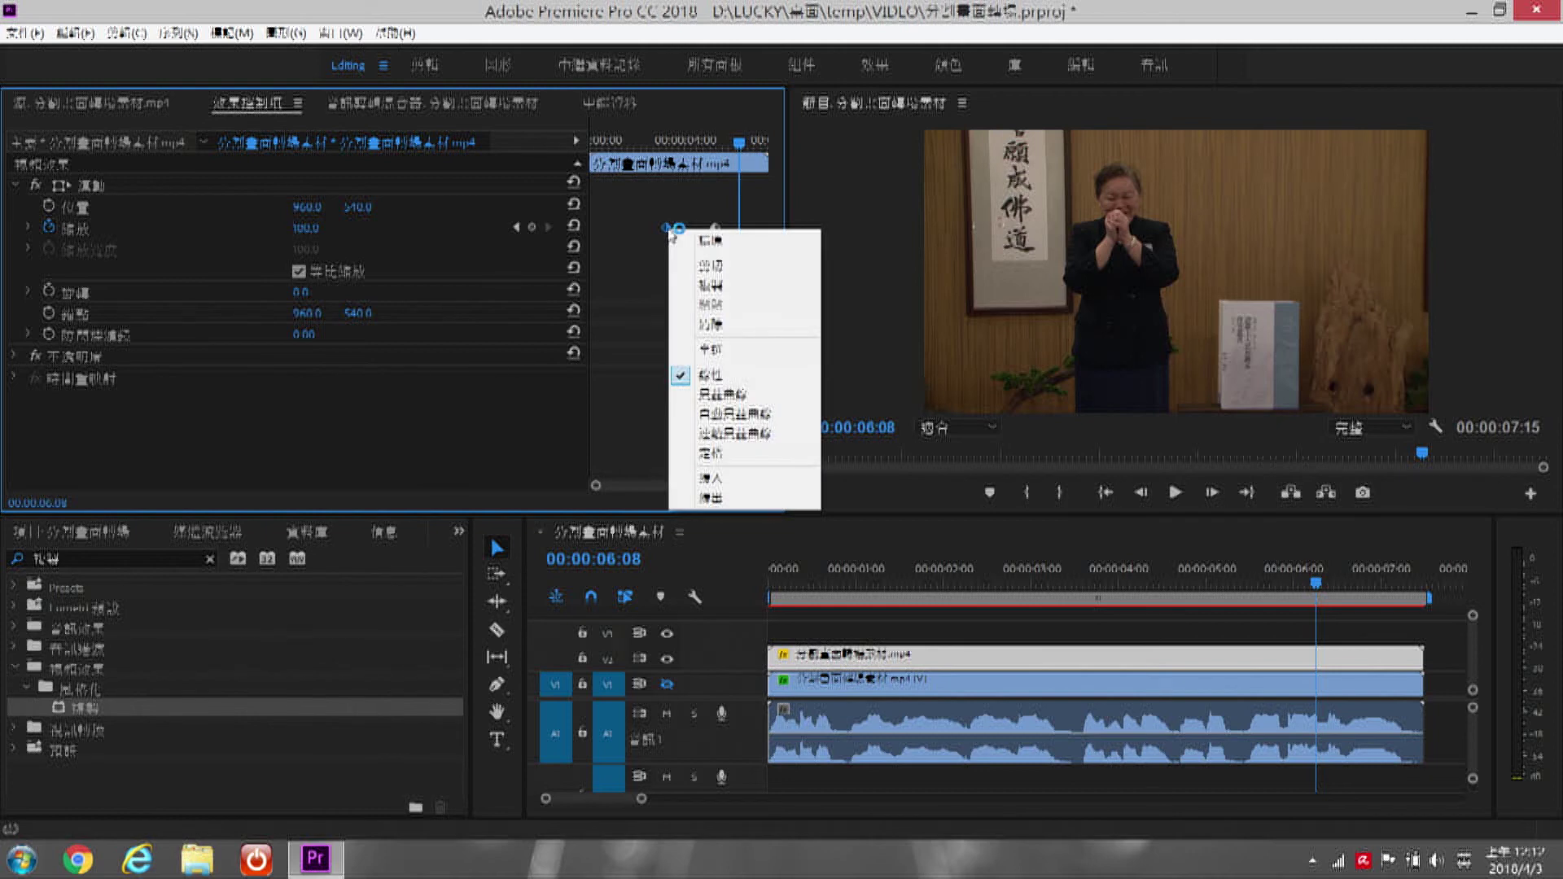
Step: Apply Ease Out to the first Scale keyframe and Ease In to the second, then preview the zoom
left_click(720, 499)
right_click(716, 230)
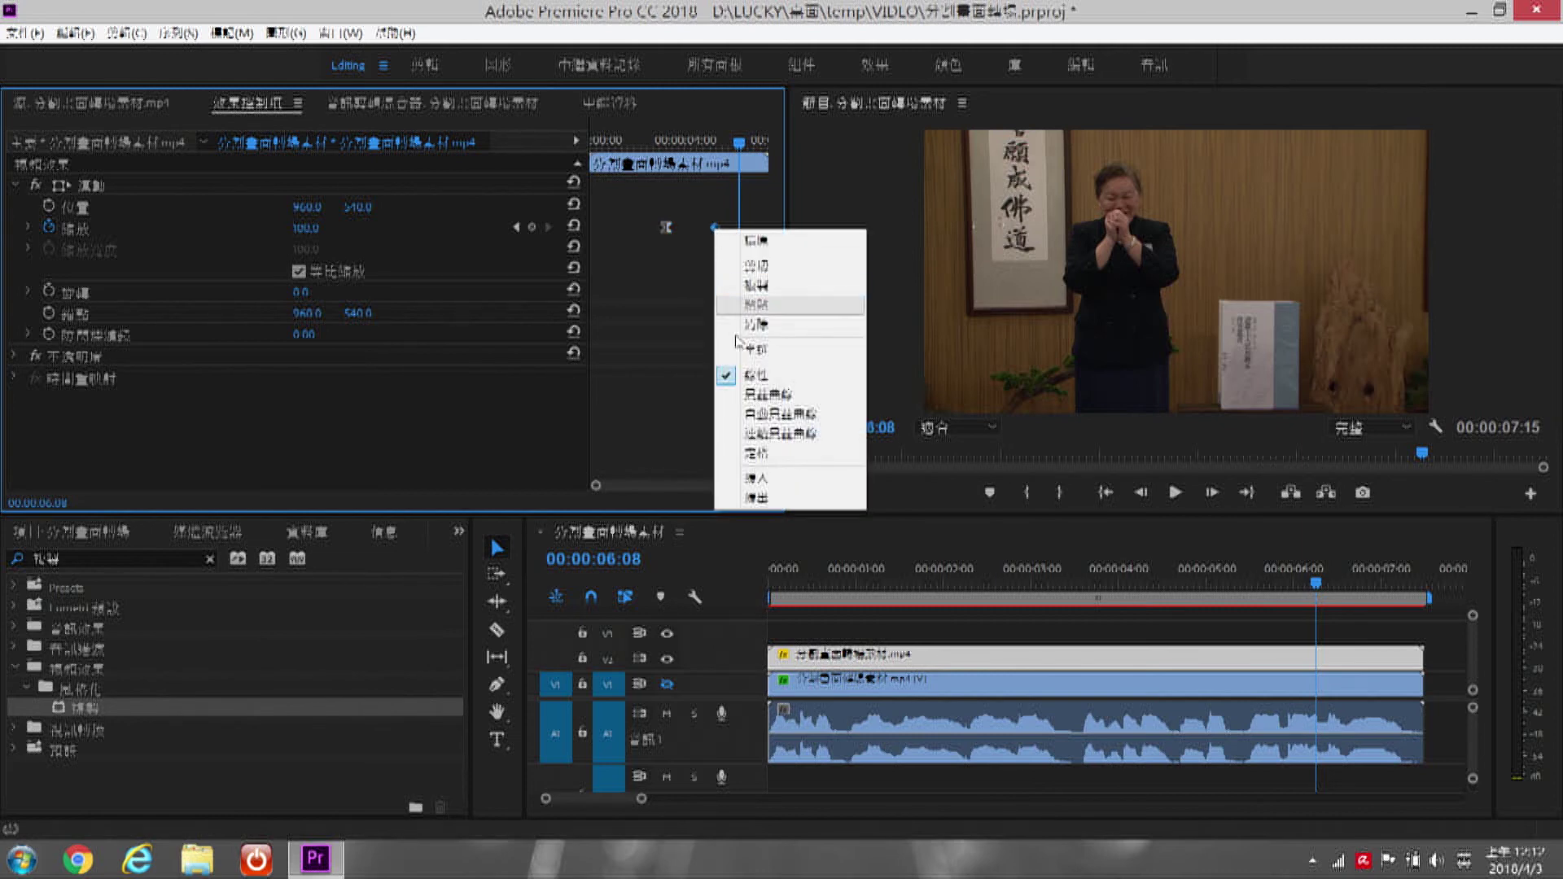
left_click(753, 478)
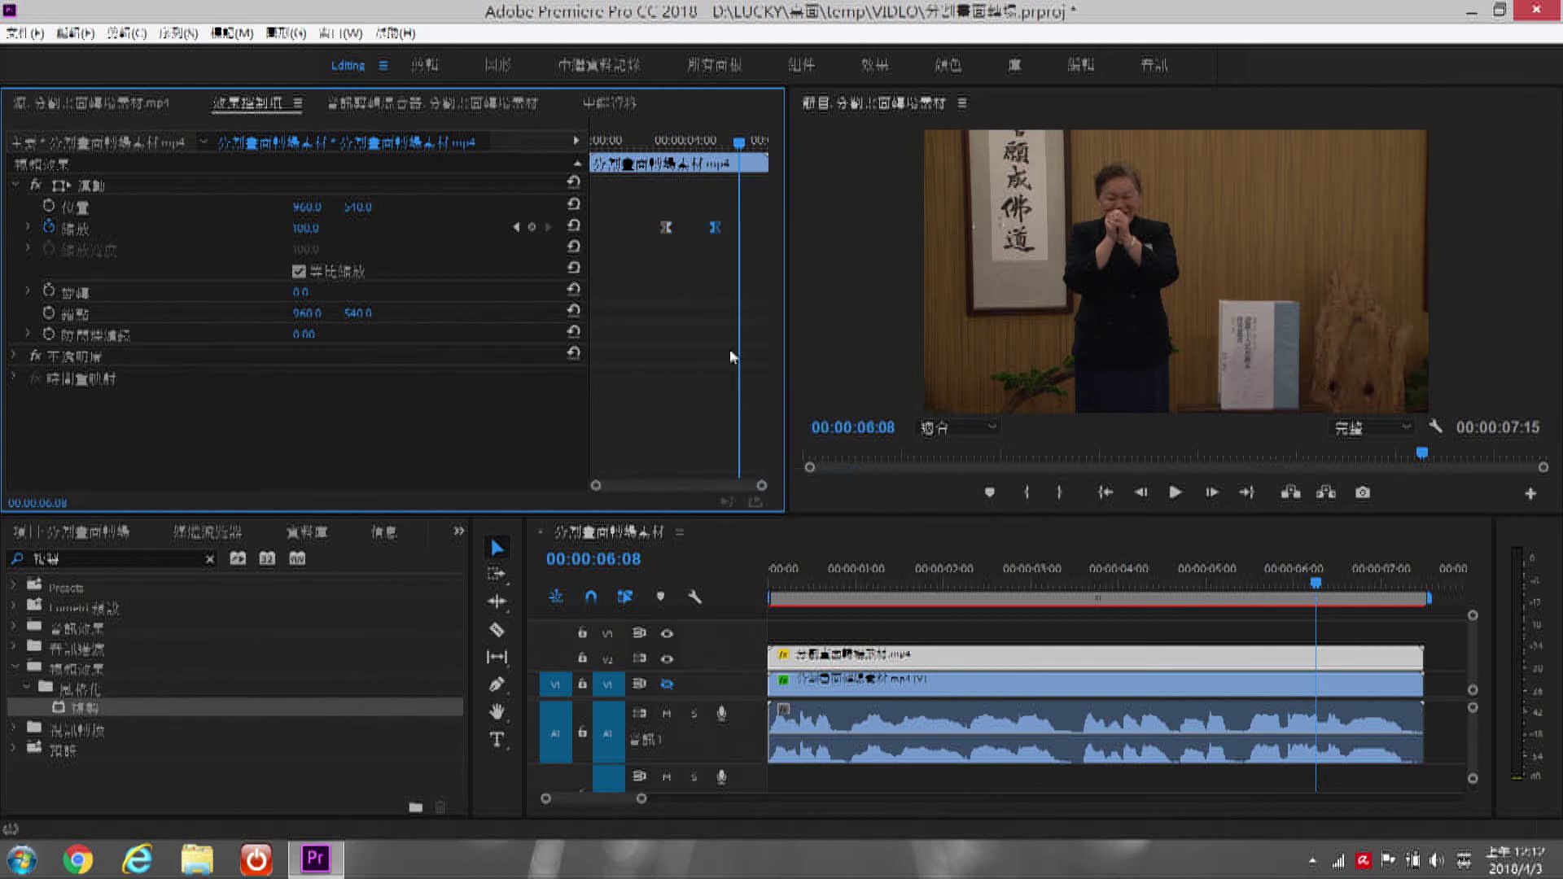
left_click_drag(738, 143, 610, 143)
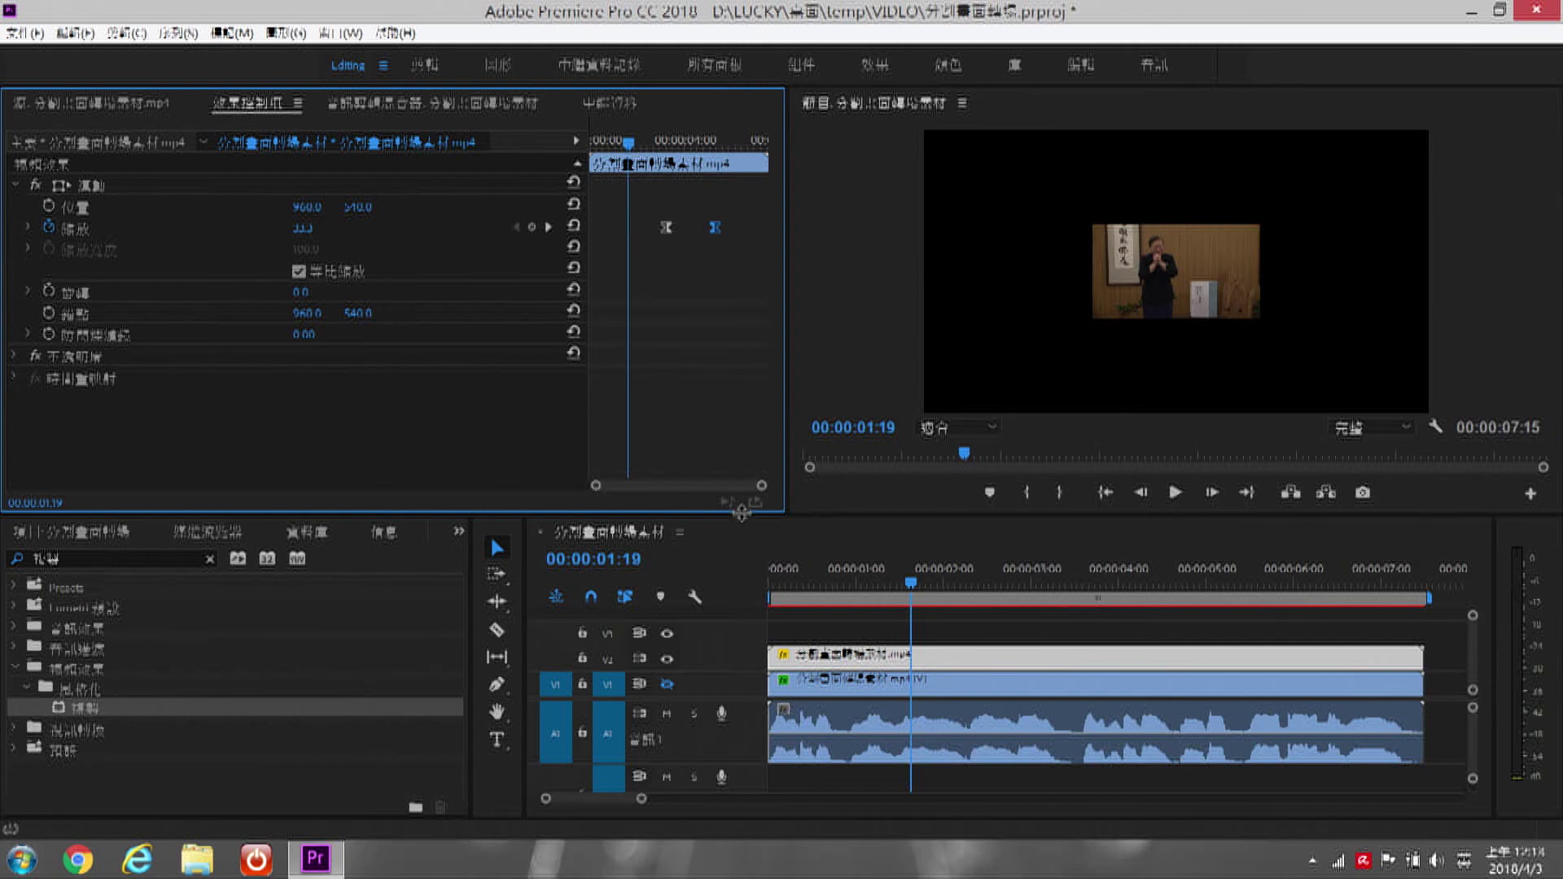
left_click(736, 691)
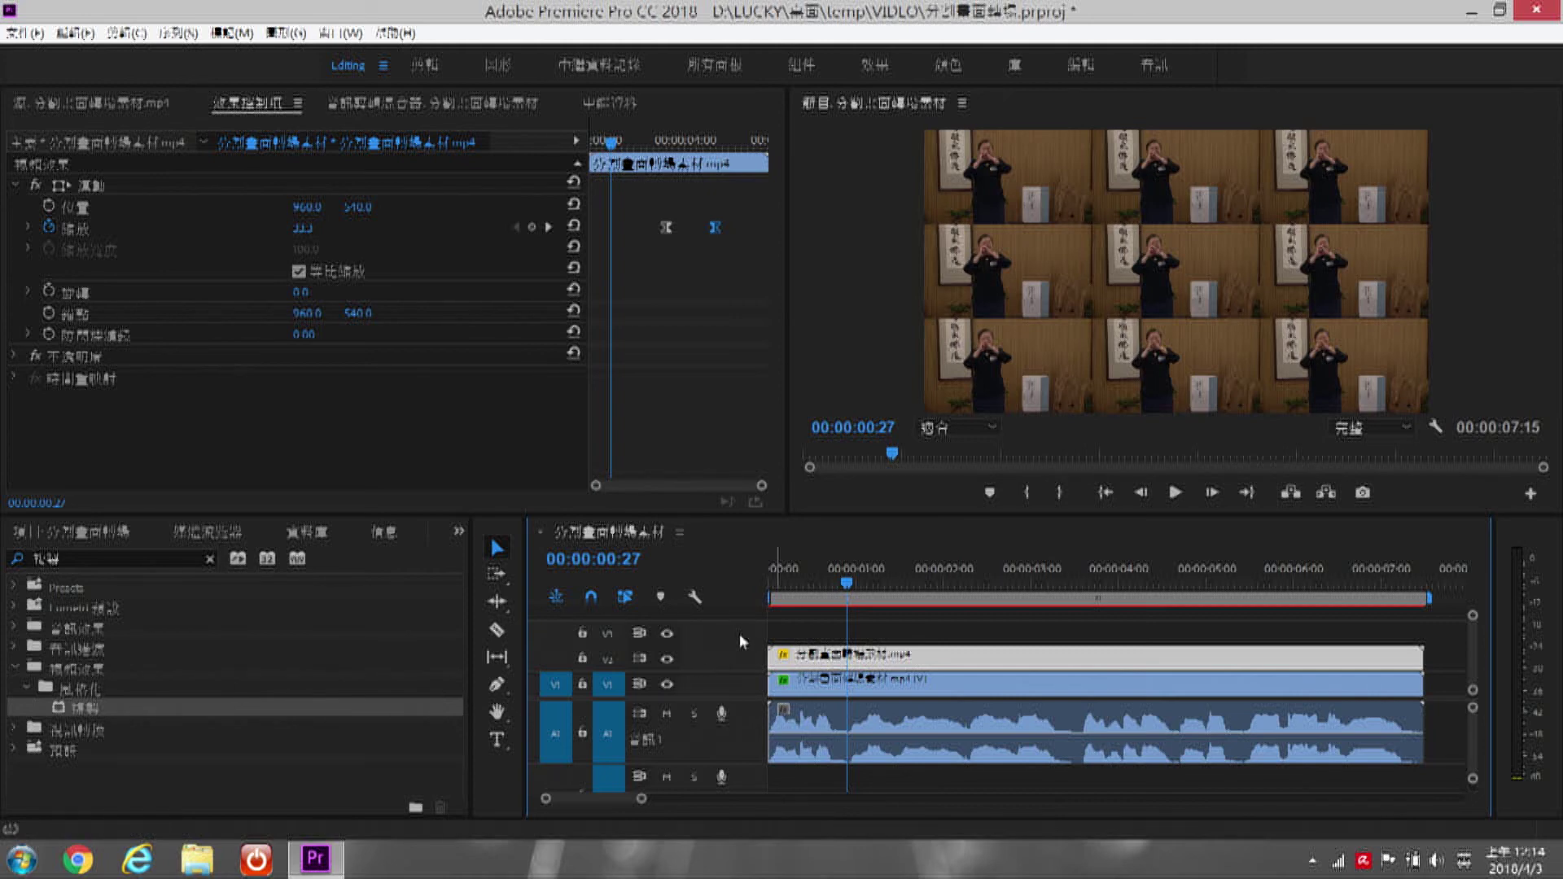
left_click(667, 688)
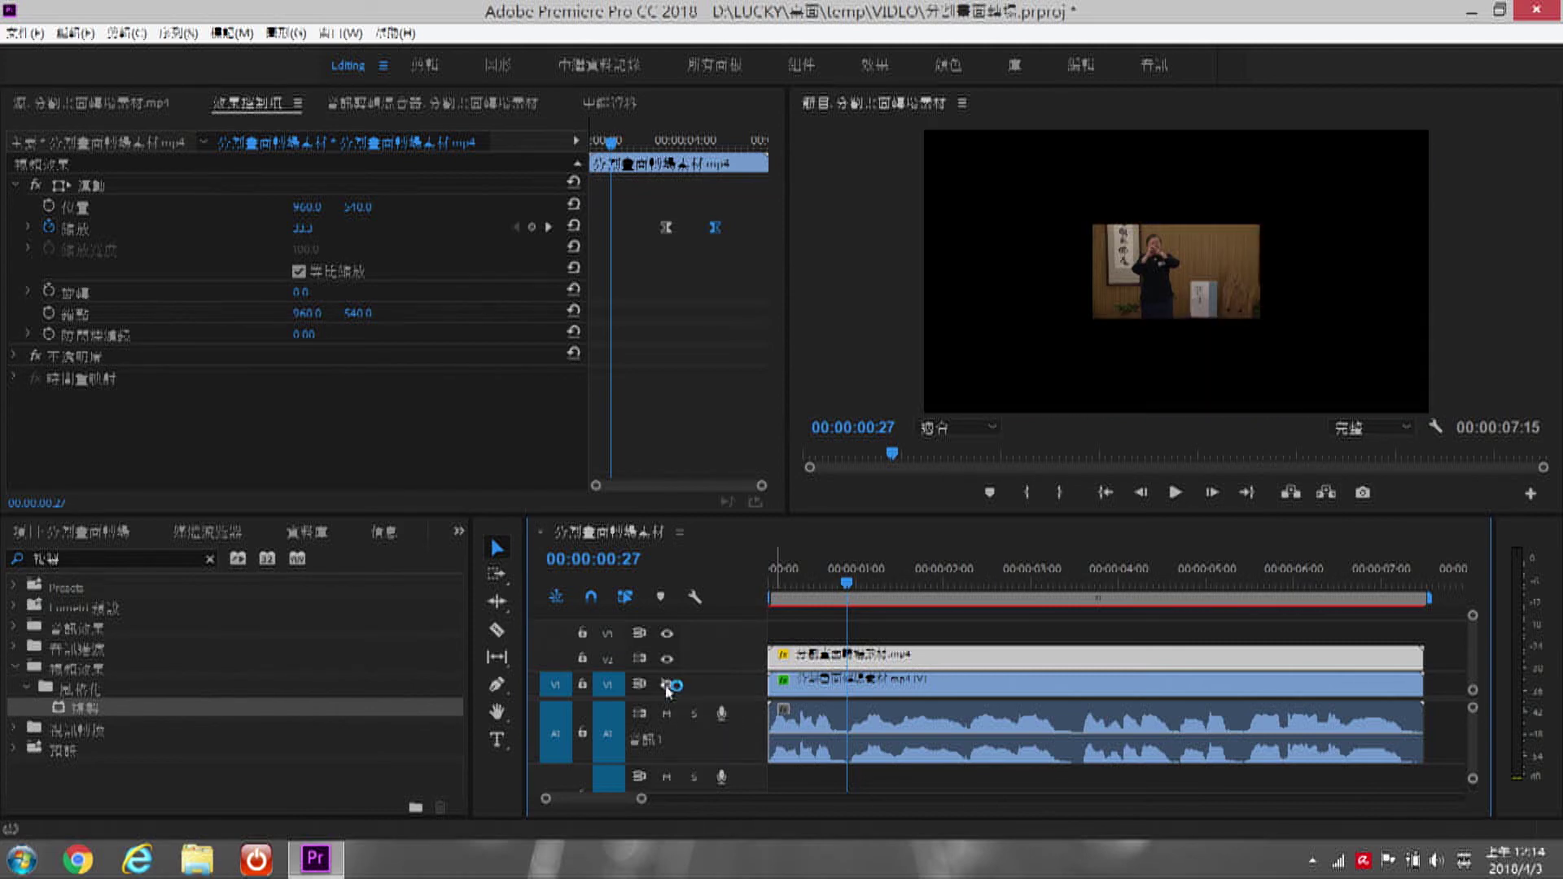
left_click(668, 688)
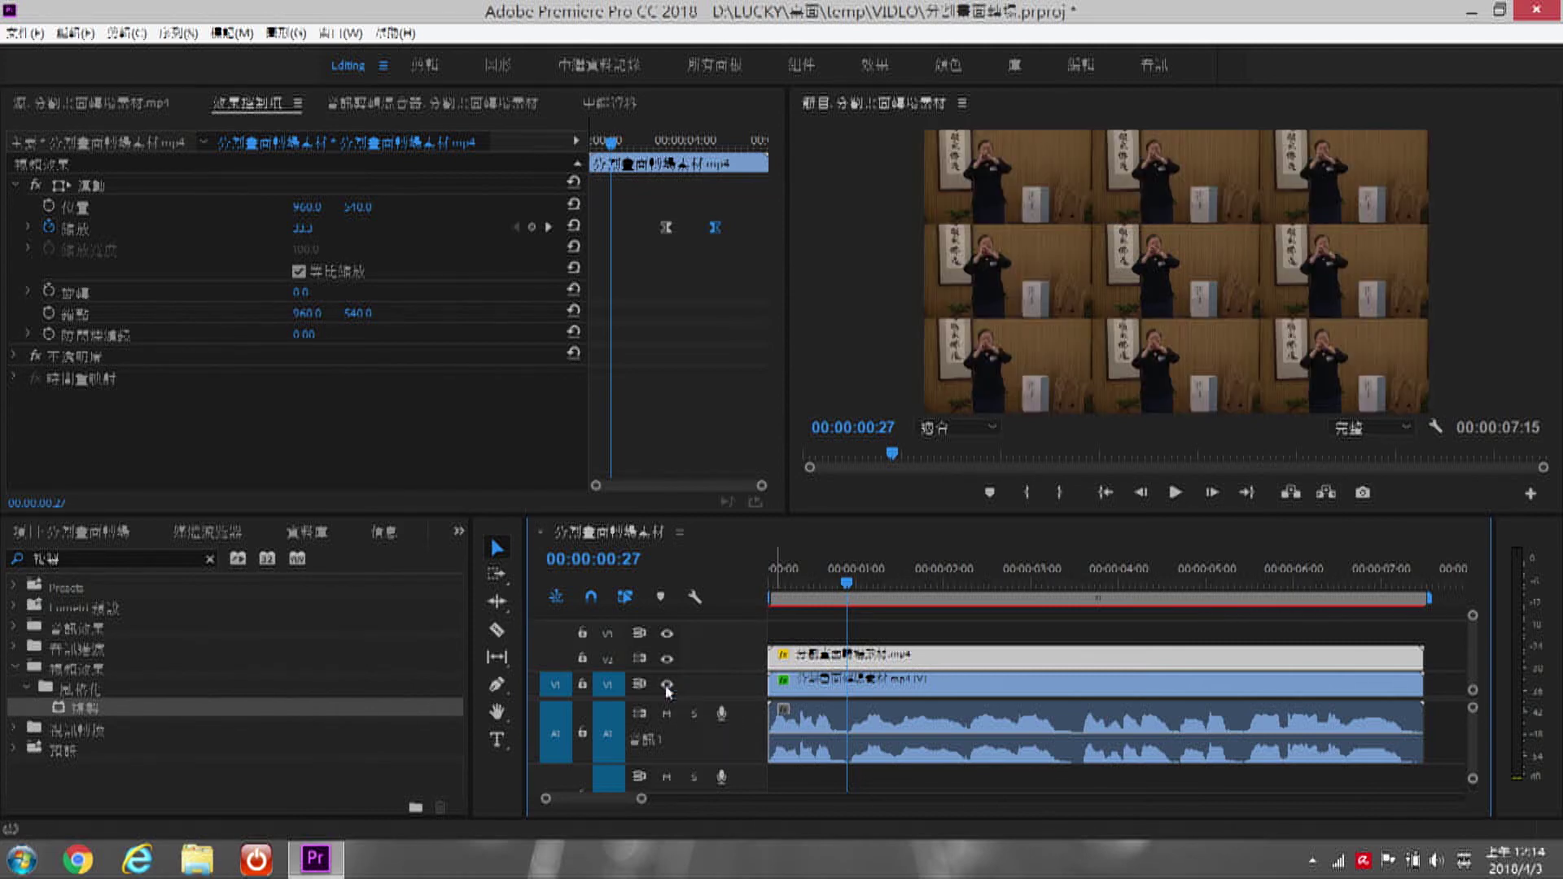
left_click_drag(847, 583, 1144, 597)
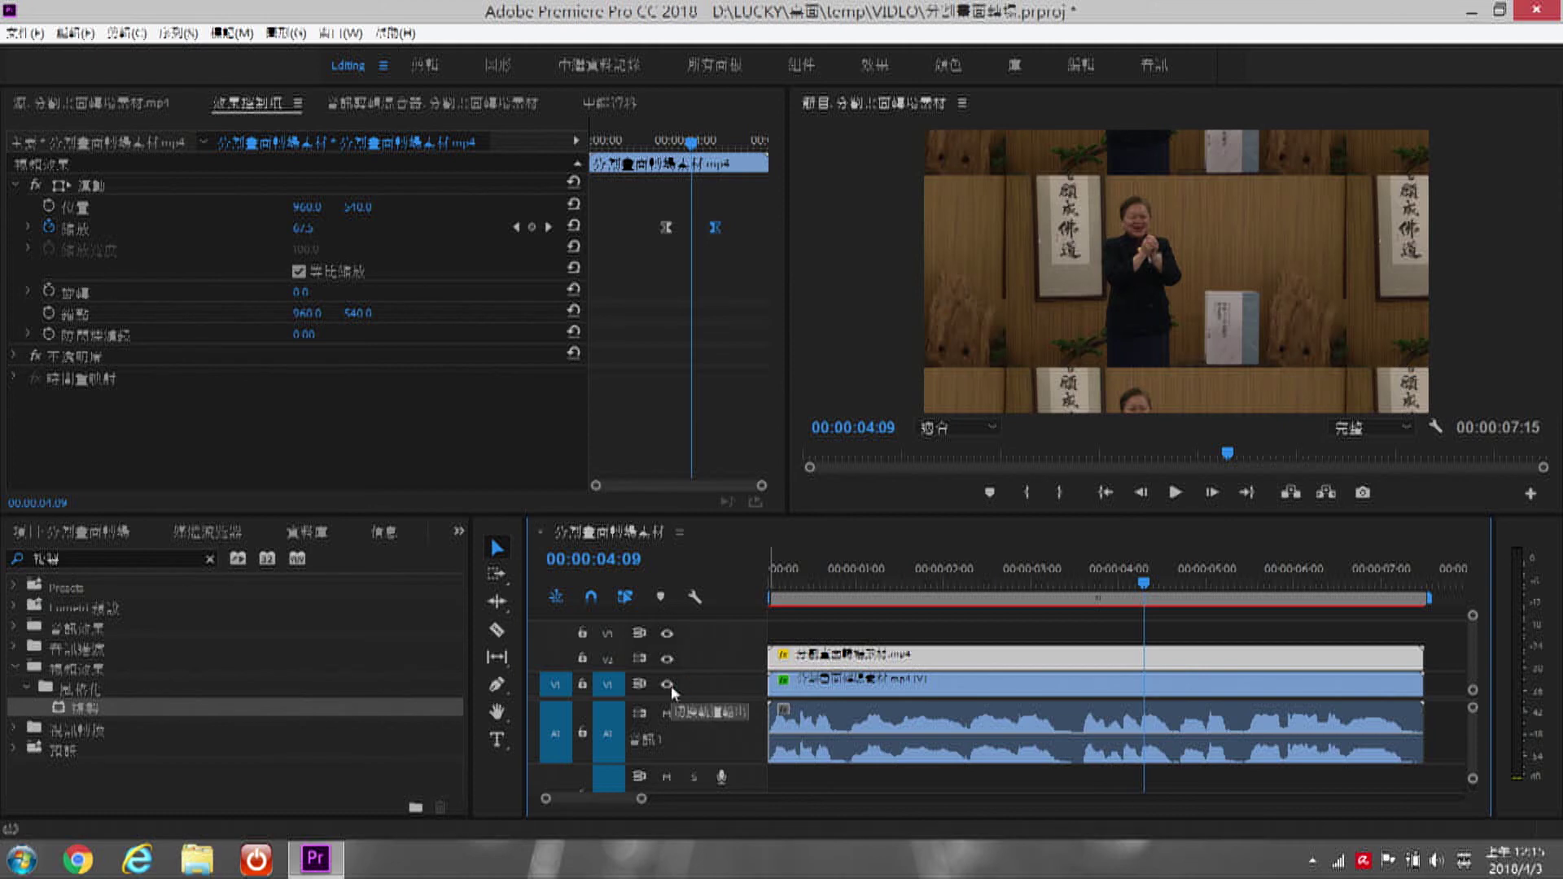
left_click(667, 684)
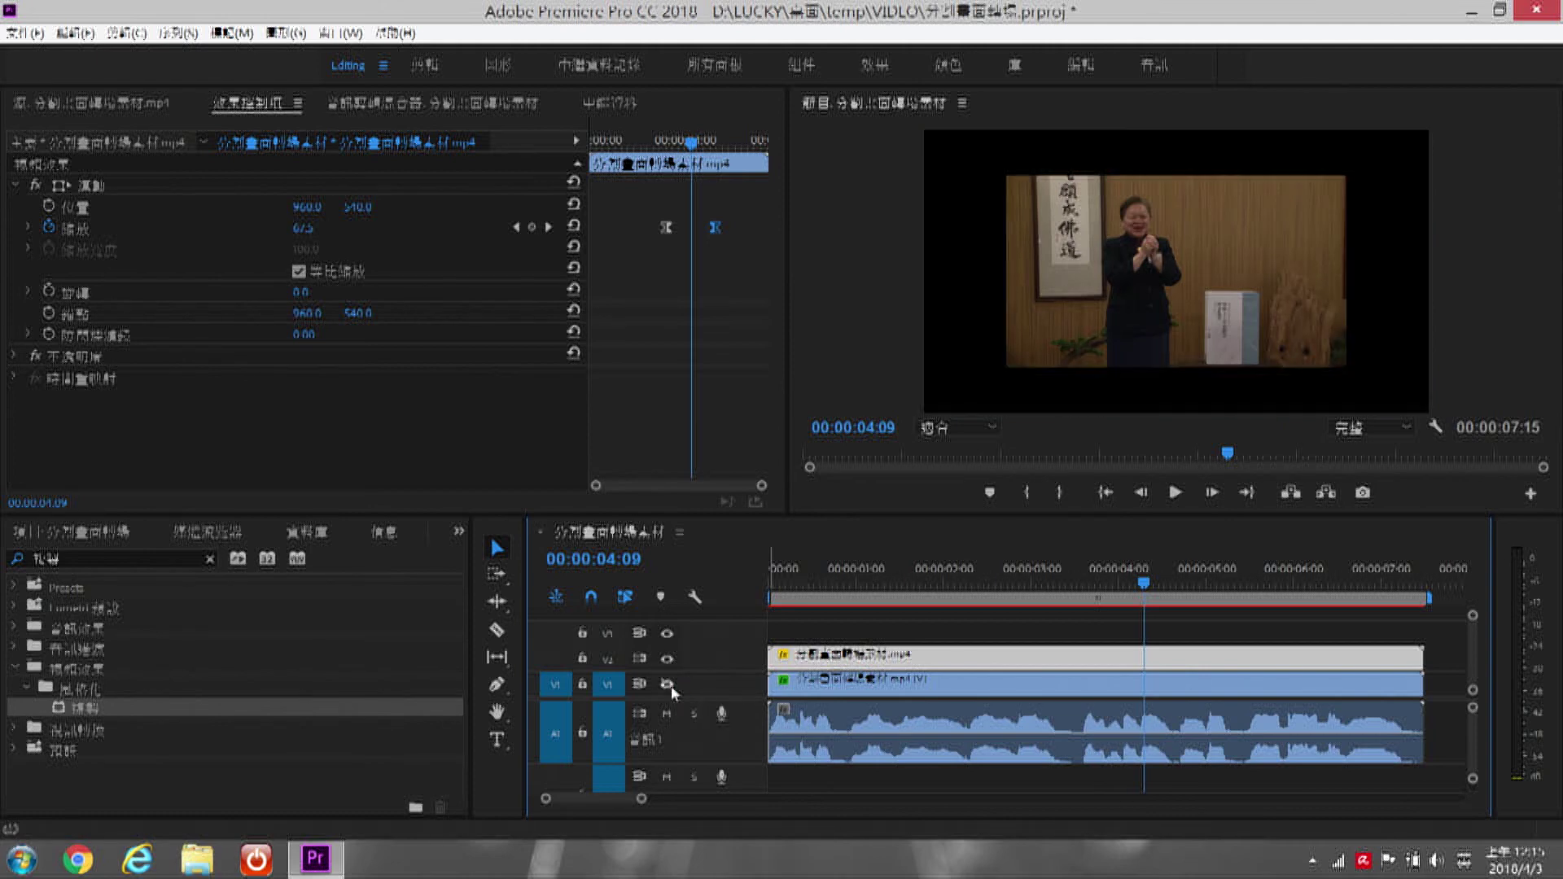
left_click(668, 684)
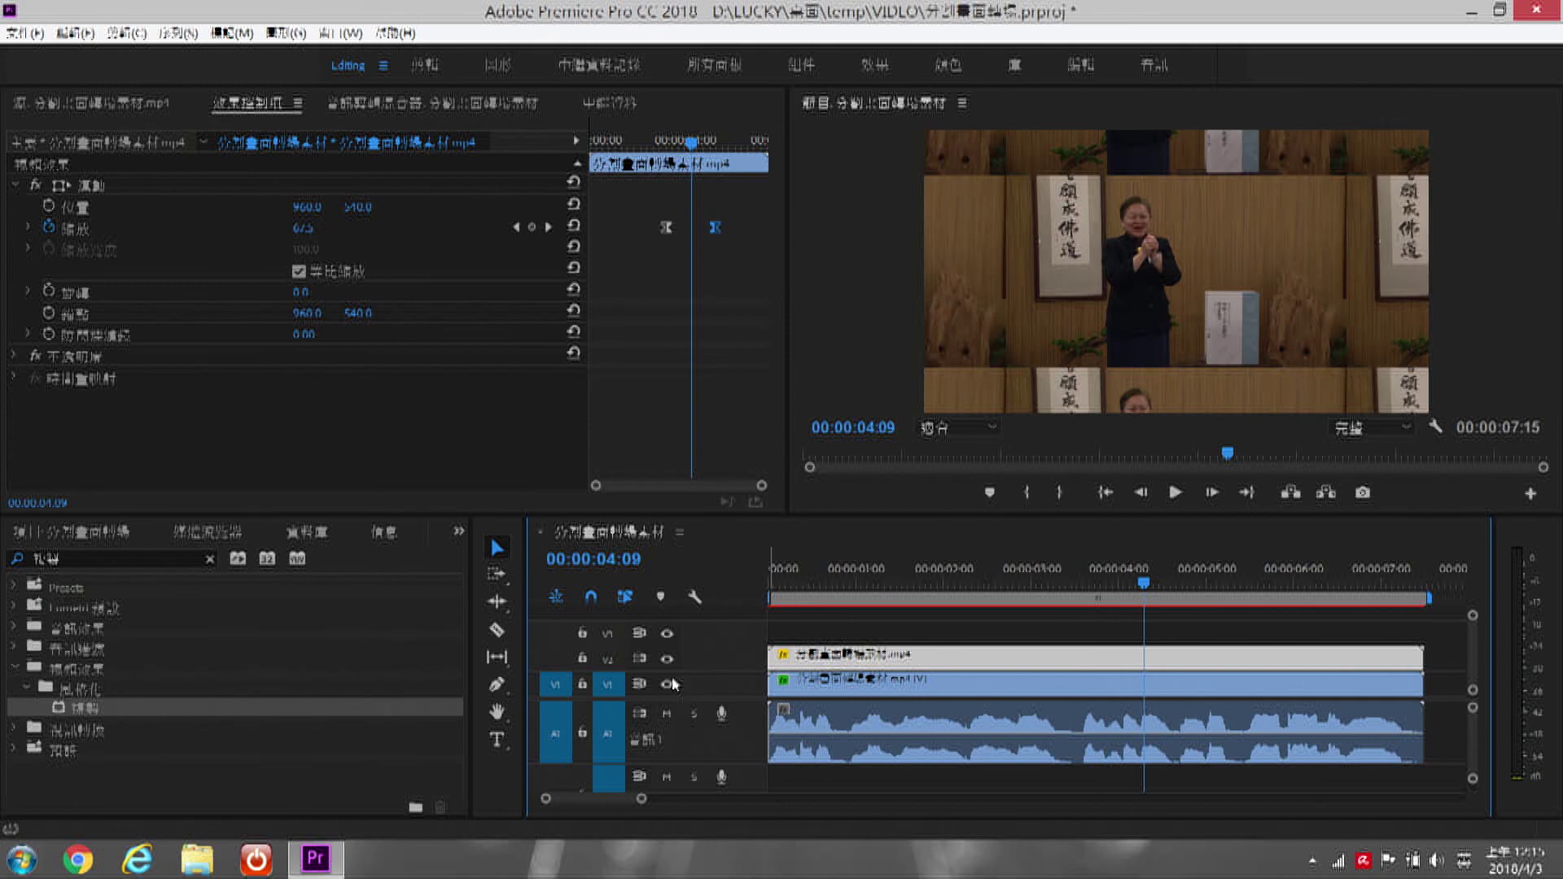
left_click(765, 550)
left_click(506, 458)
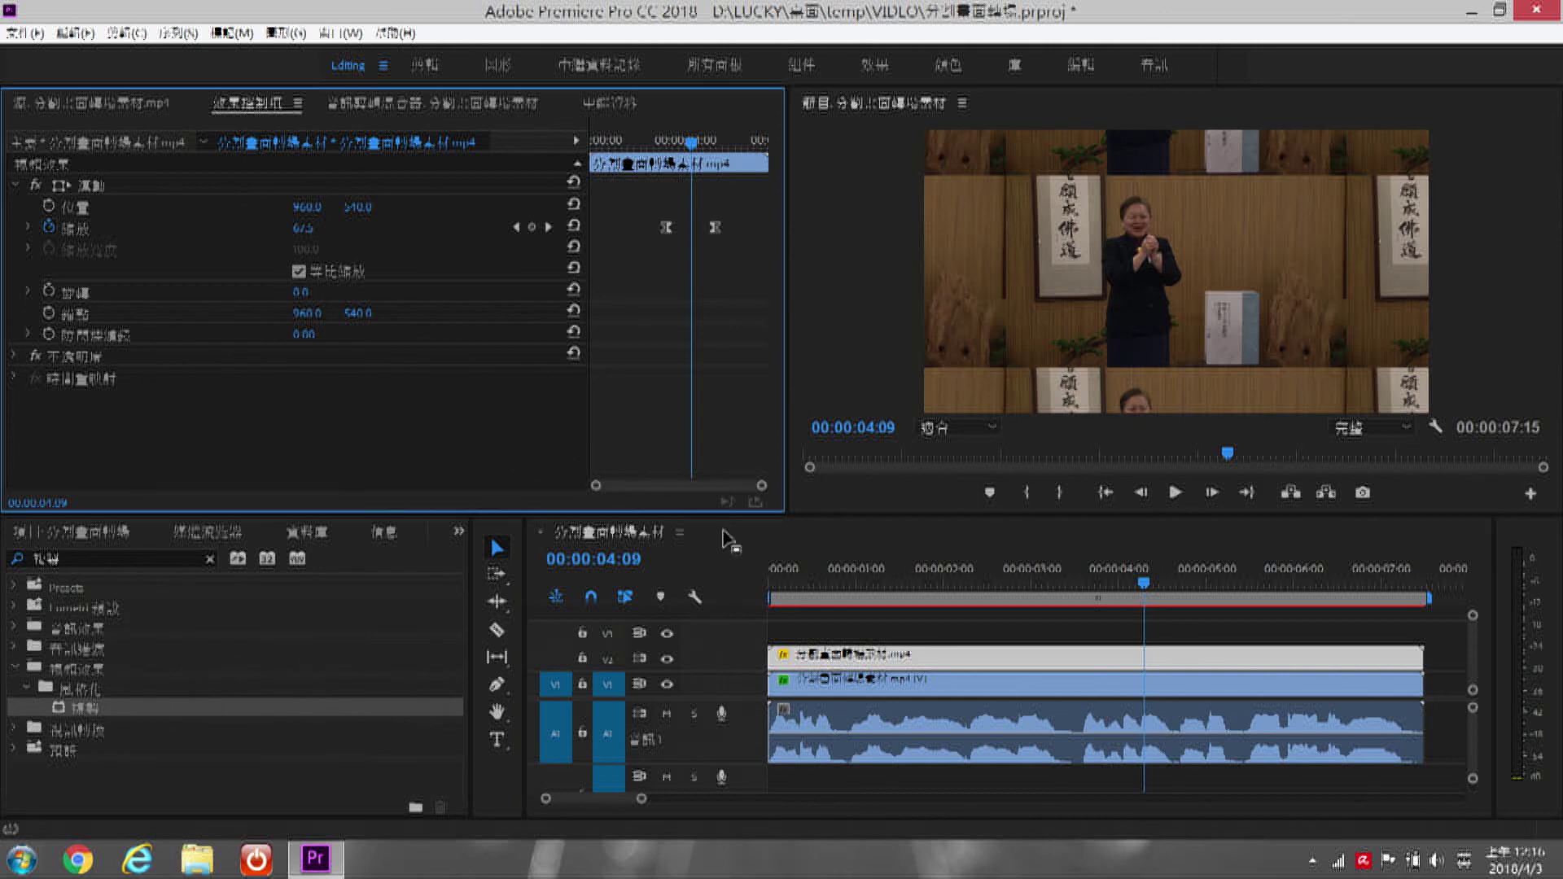
left_click(796, 542)
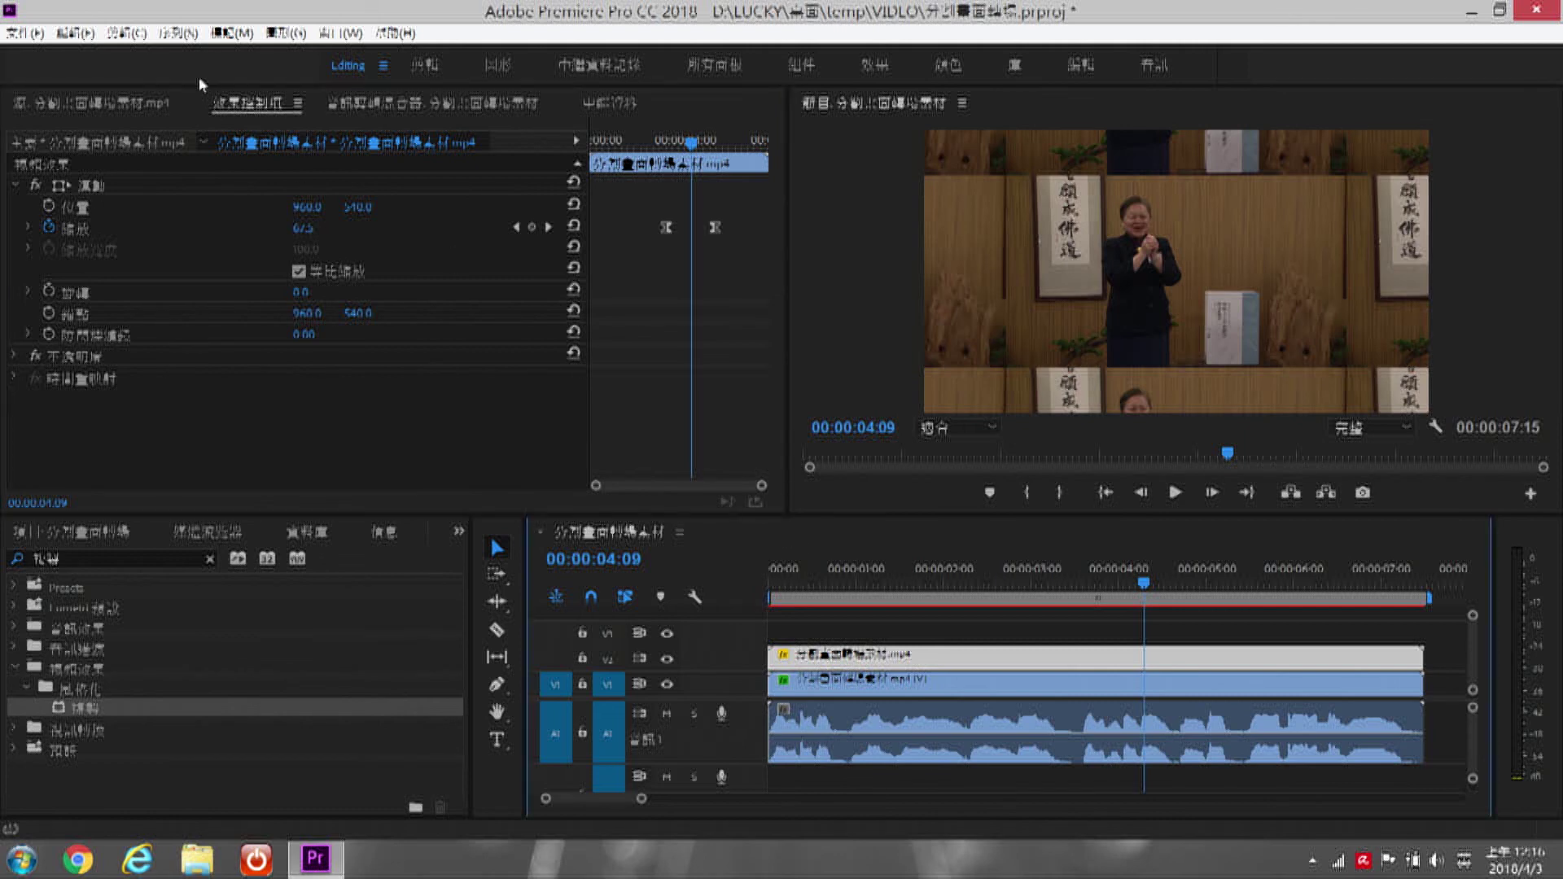
Step: Open the Export Settings for the sequence with Match Sequence Settings enabled
left_click(27, 34)
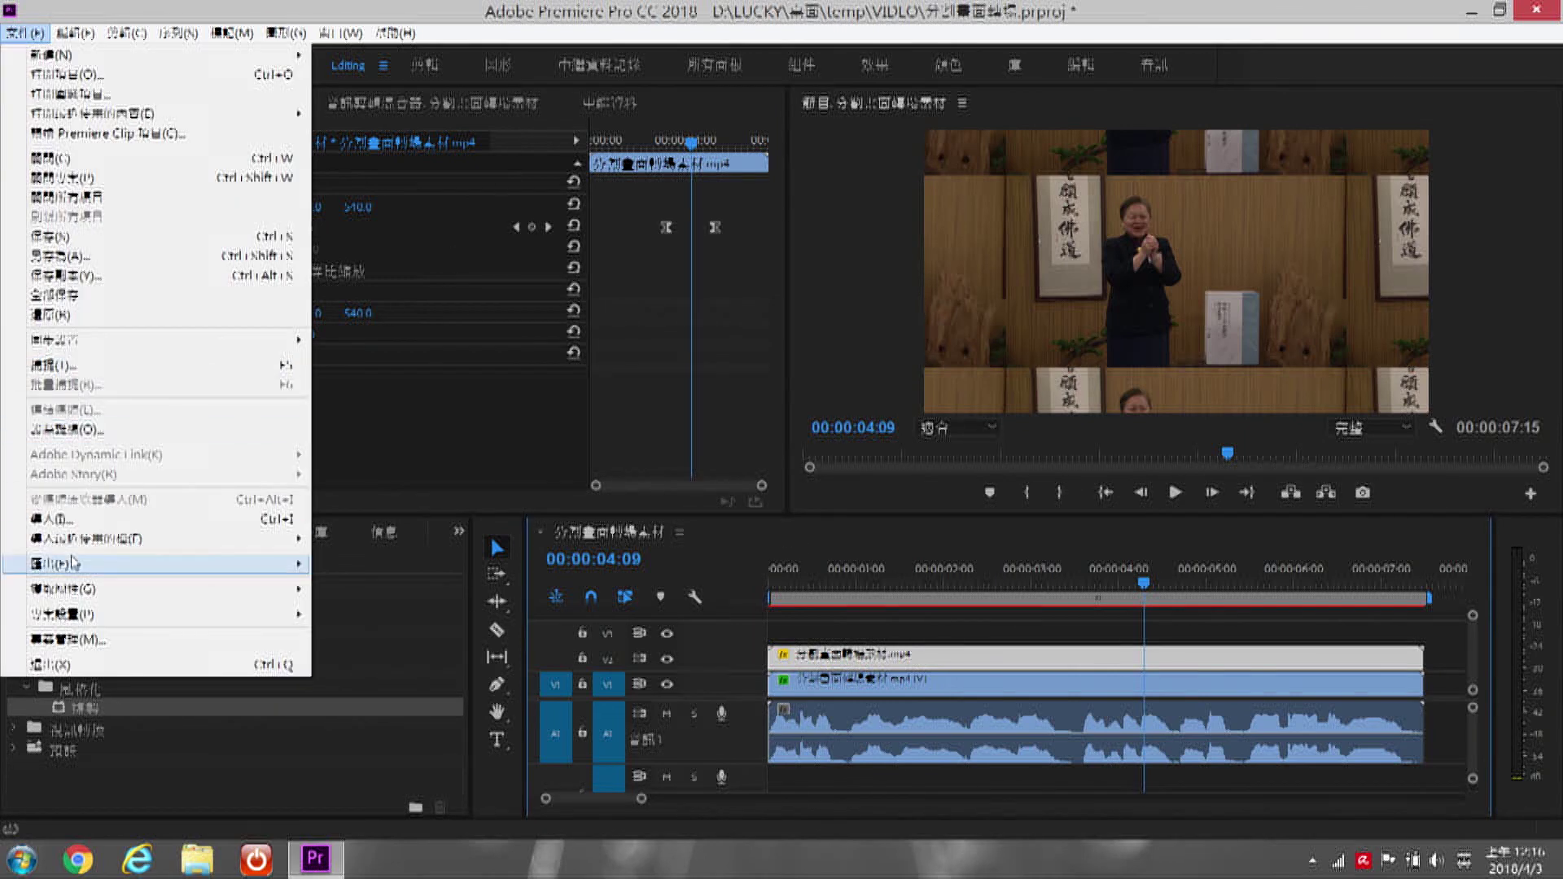
mouse_move(245, 570)
left_click(363, 563)
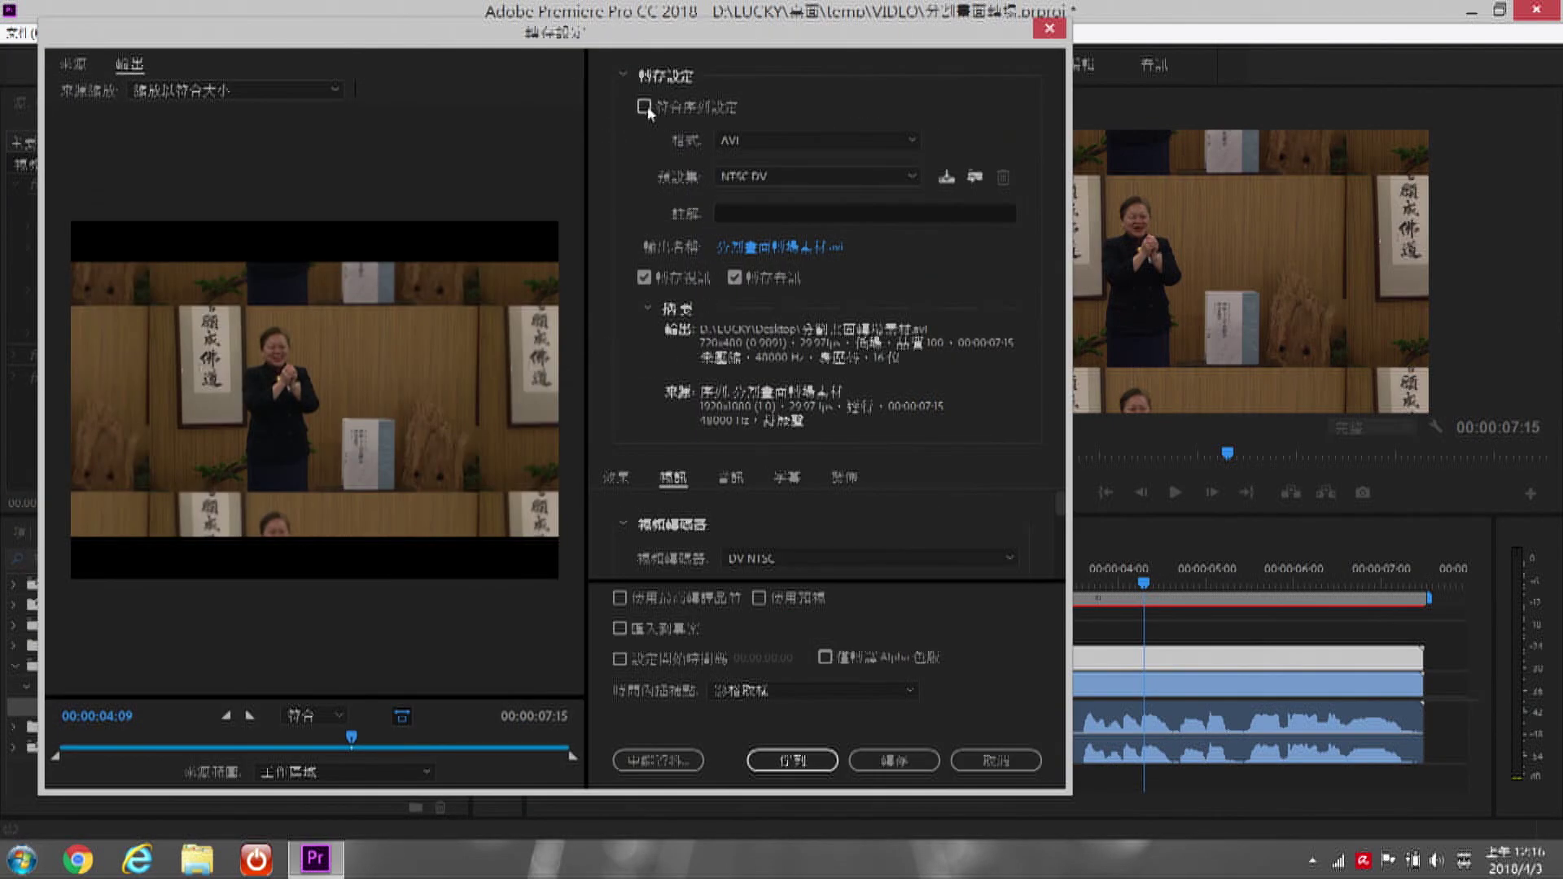
left_click(644, 106)
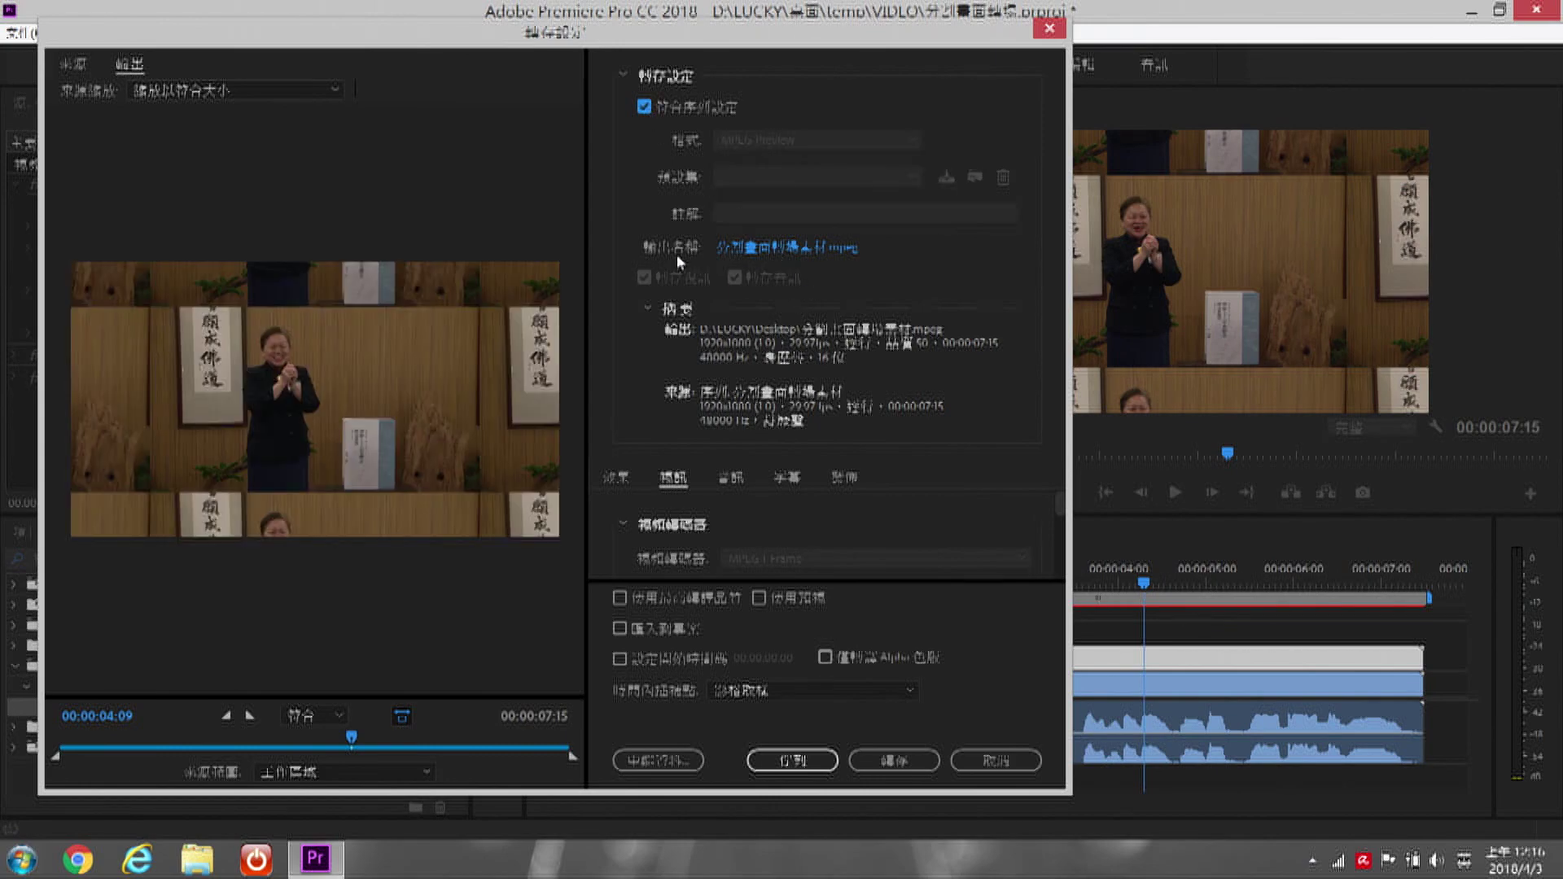
Step: Shorten the output file name and export the MPEG to the desktop
left_click(786, 249)
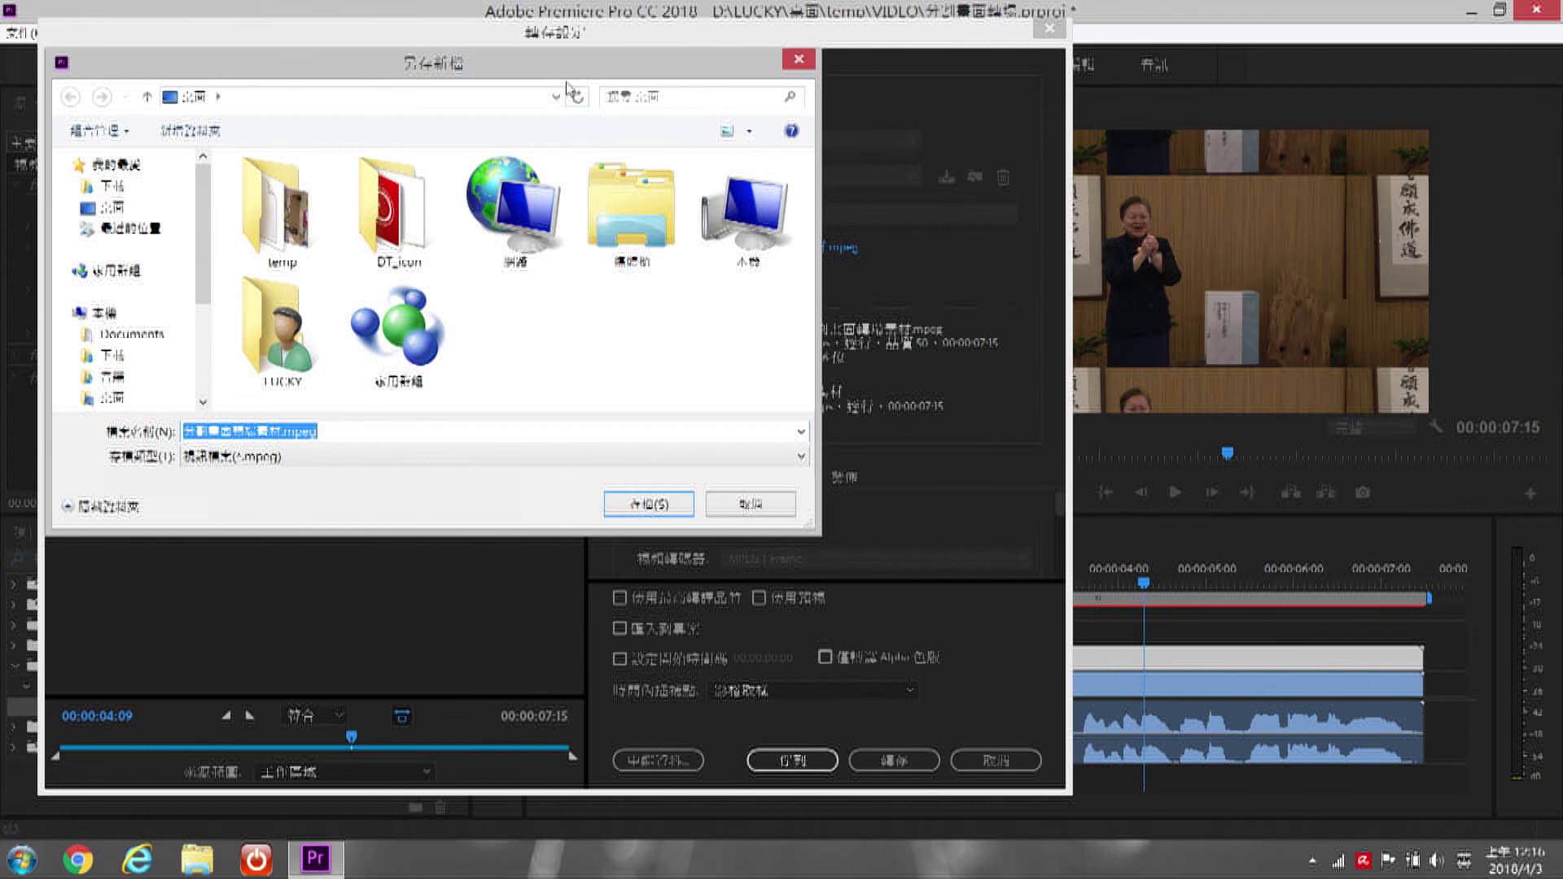
left_click_drag(568, 69, 669, 175)
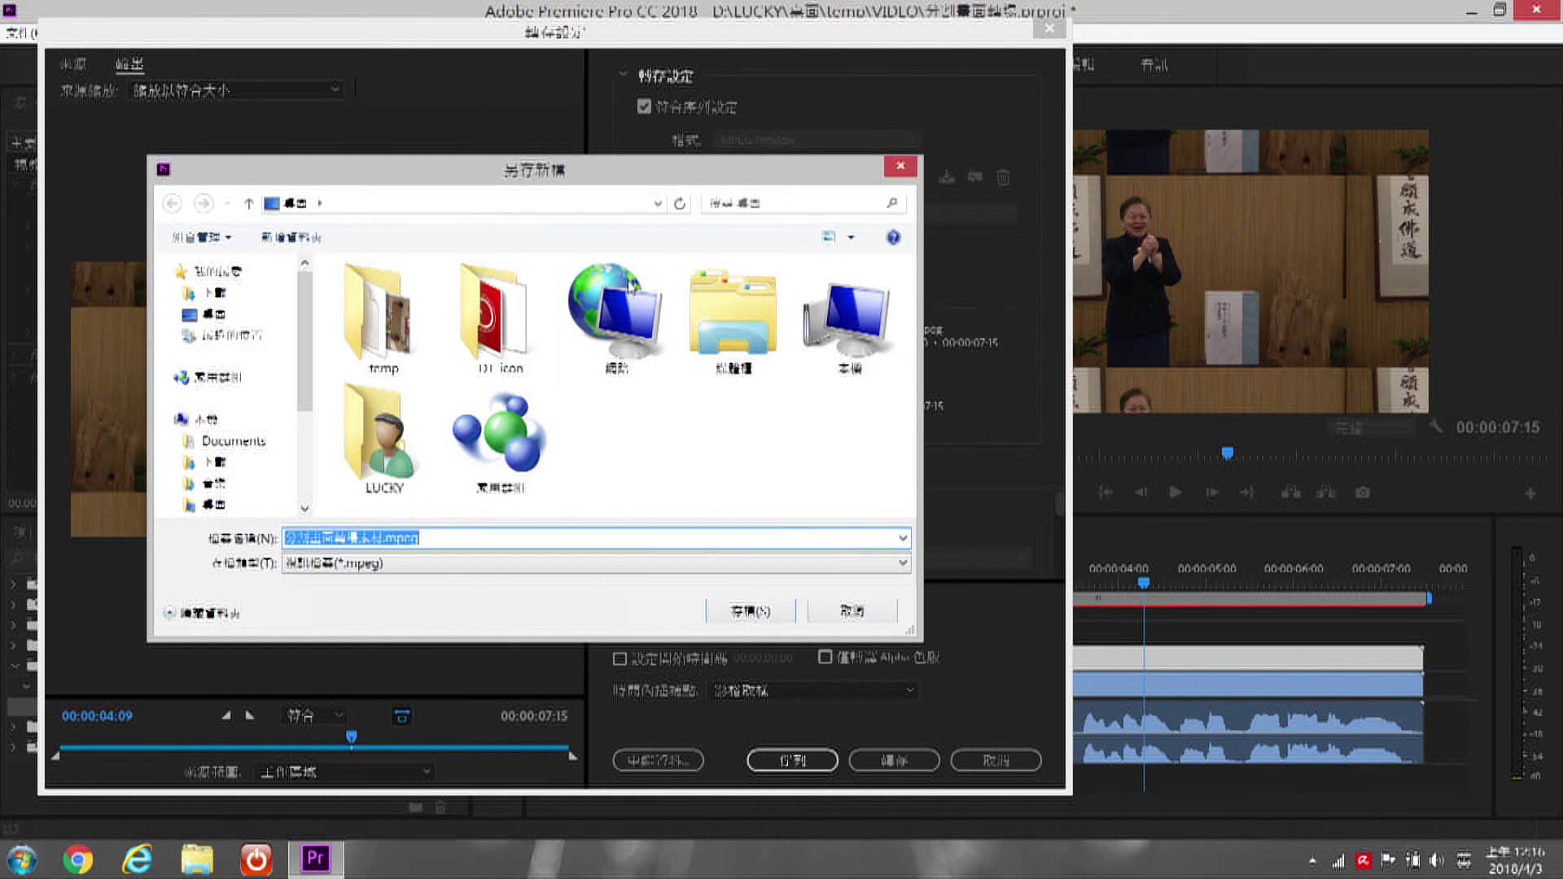
left_click(487, 541)
key("BackSpace")
key("BackSpace")
key("BackSpace")
key("BackSpace")
key("BackSpace")
key("BackSpace")
key("BackSpace")
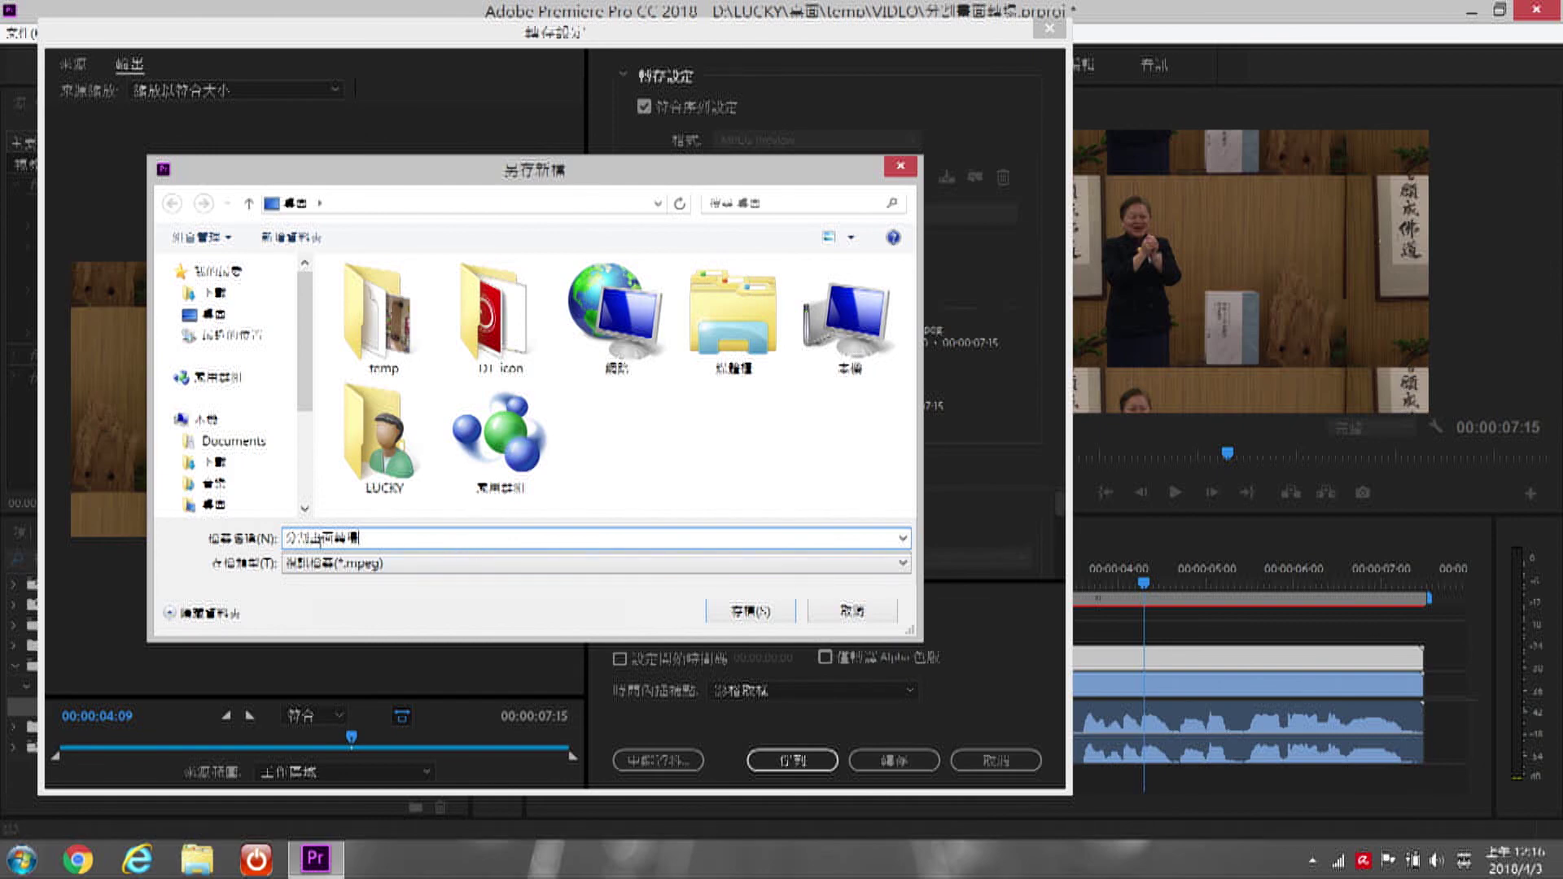
left_click(739, 618)
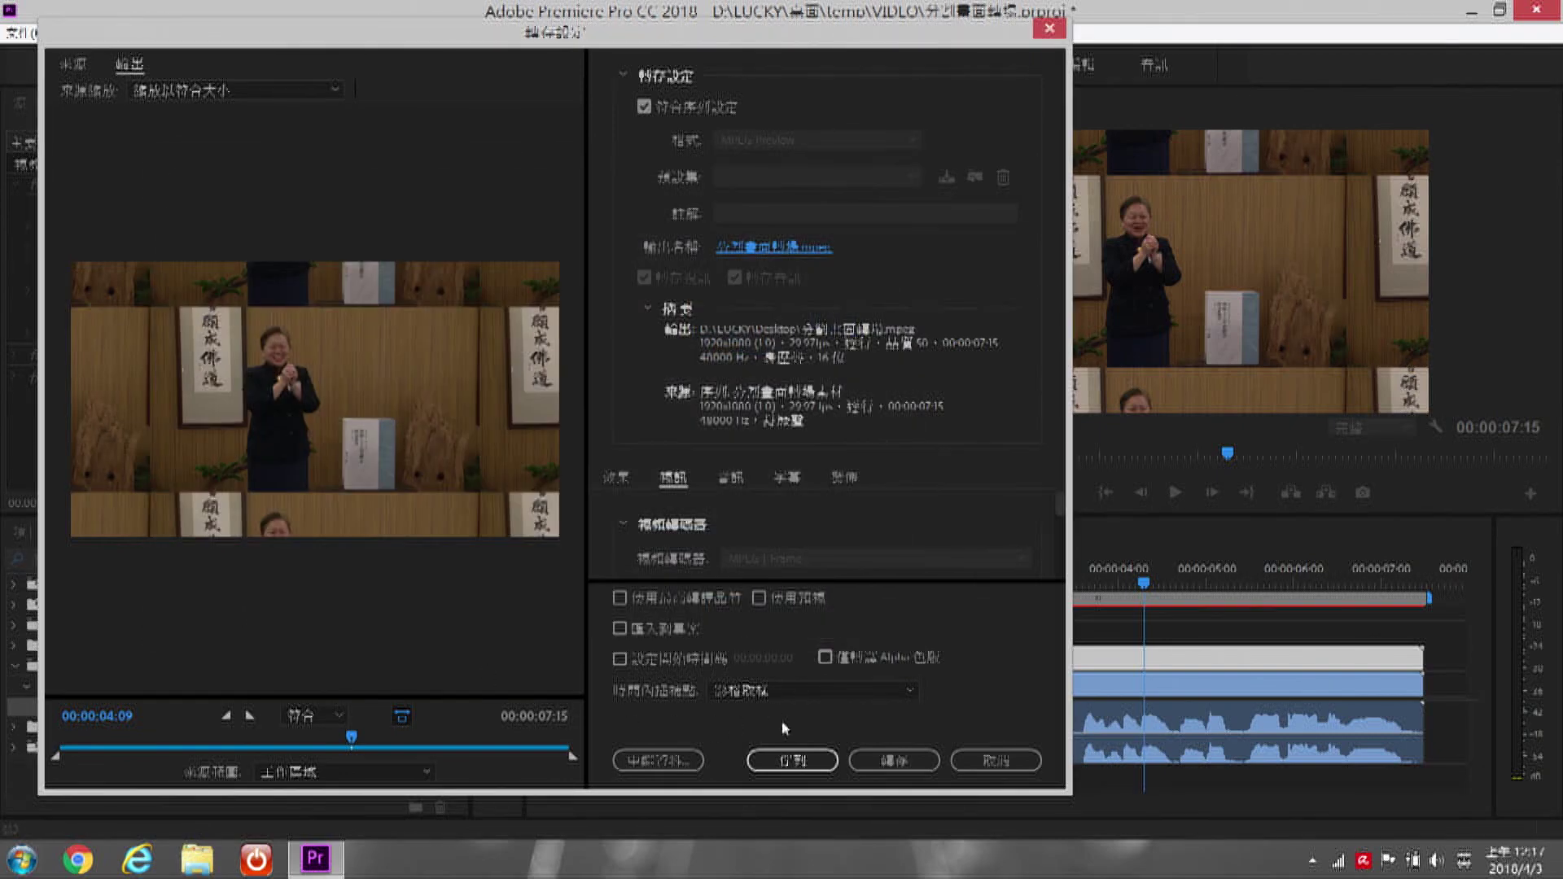
left_click(897, 764)
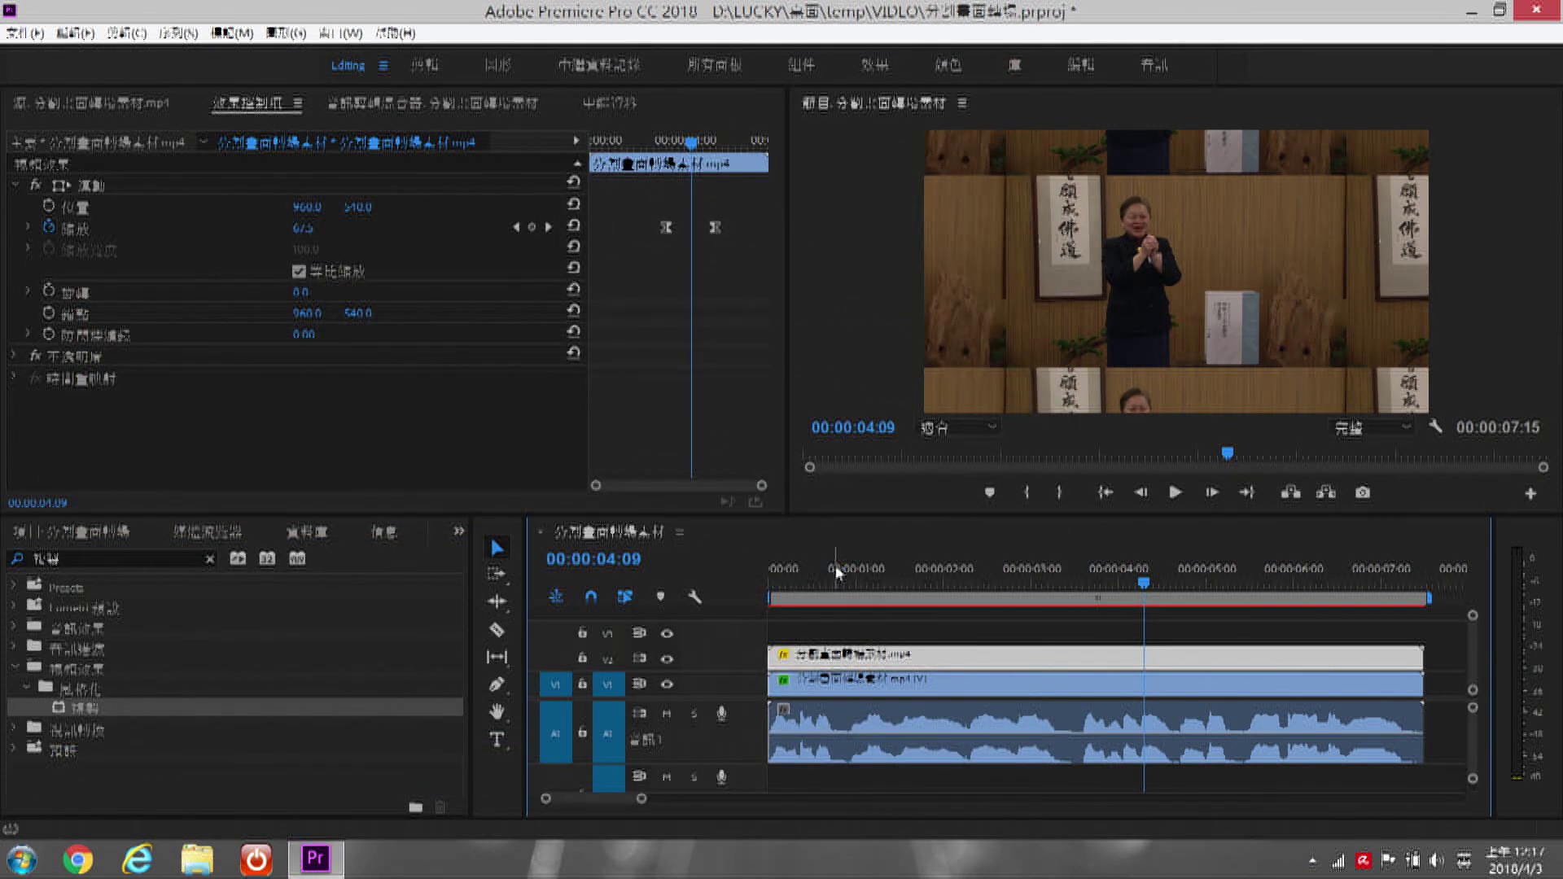
left_click(1470, 18)
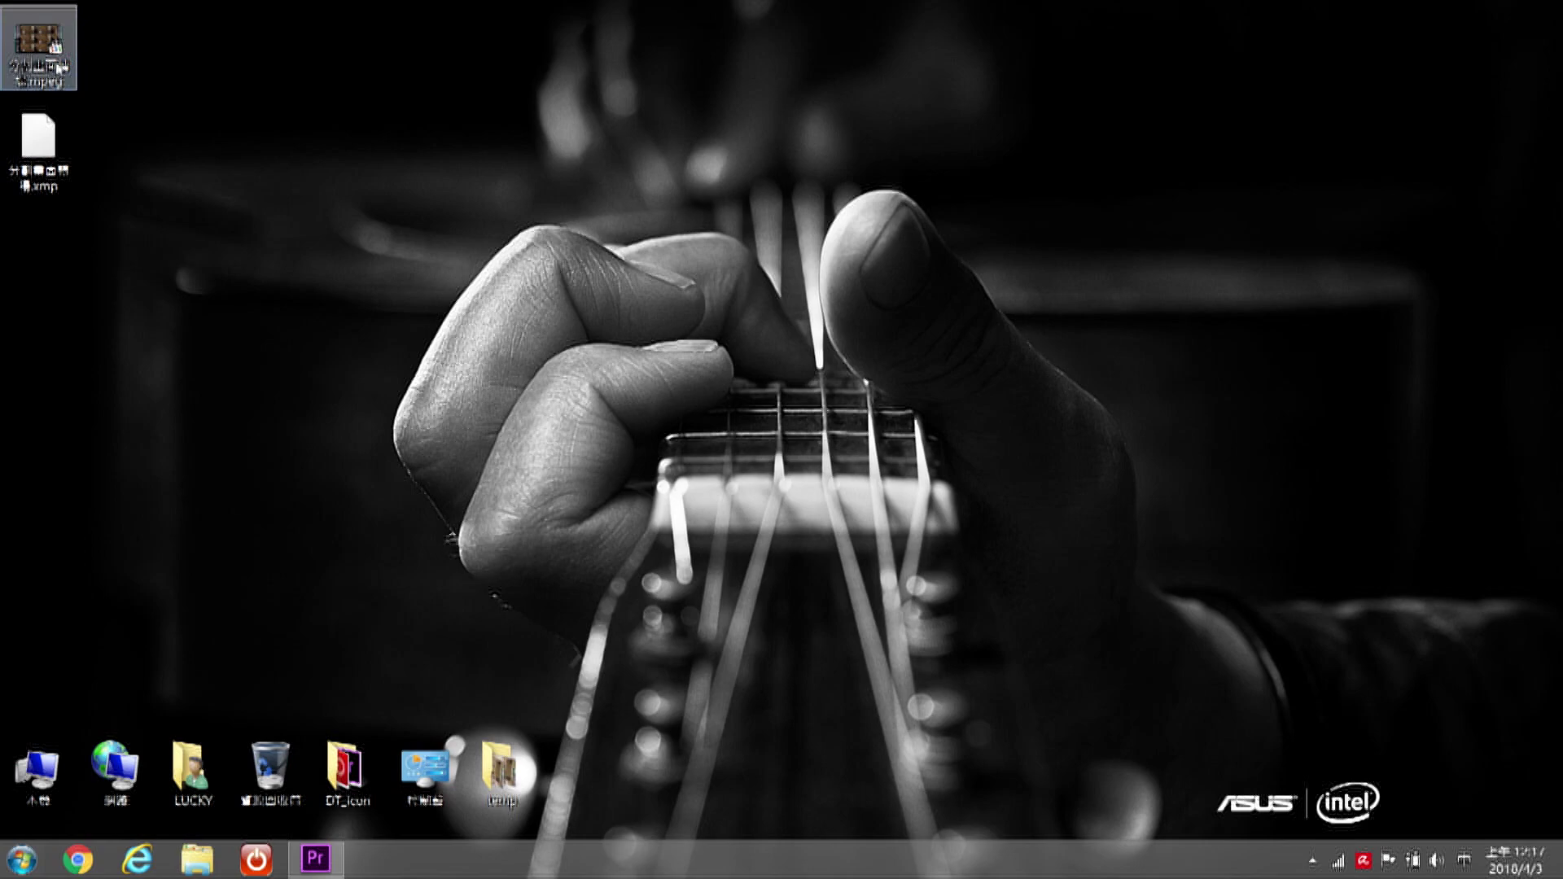
Step: Play the exported .mpeg file from the desktop in the Windows video player
double_click(64, 47)
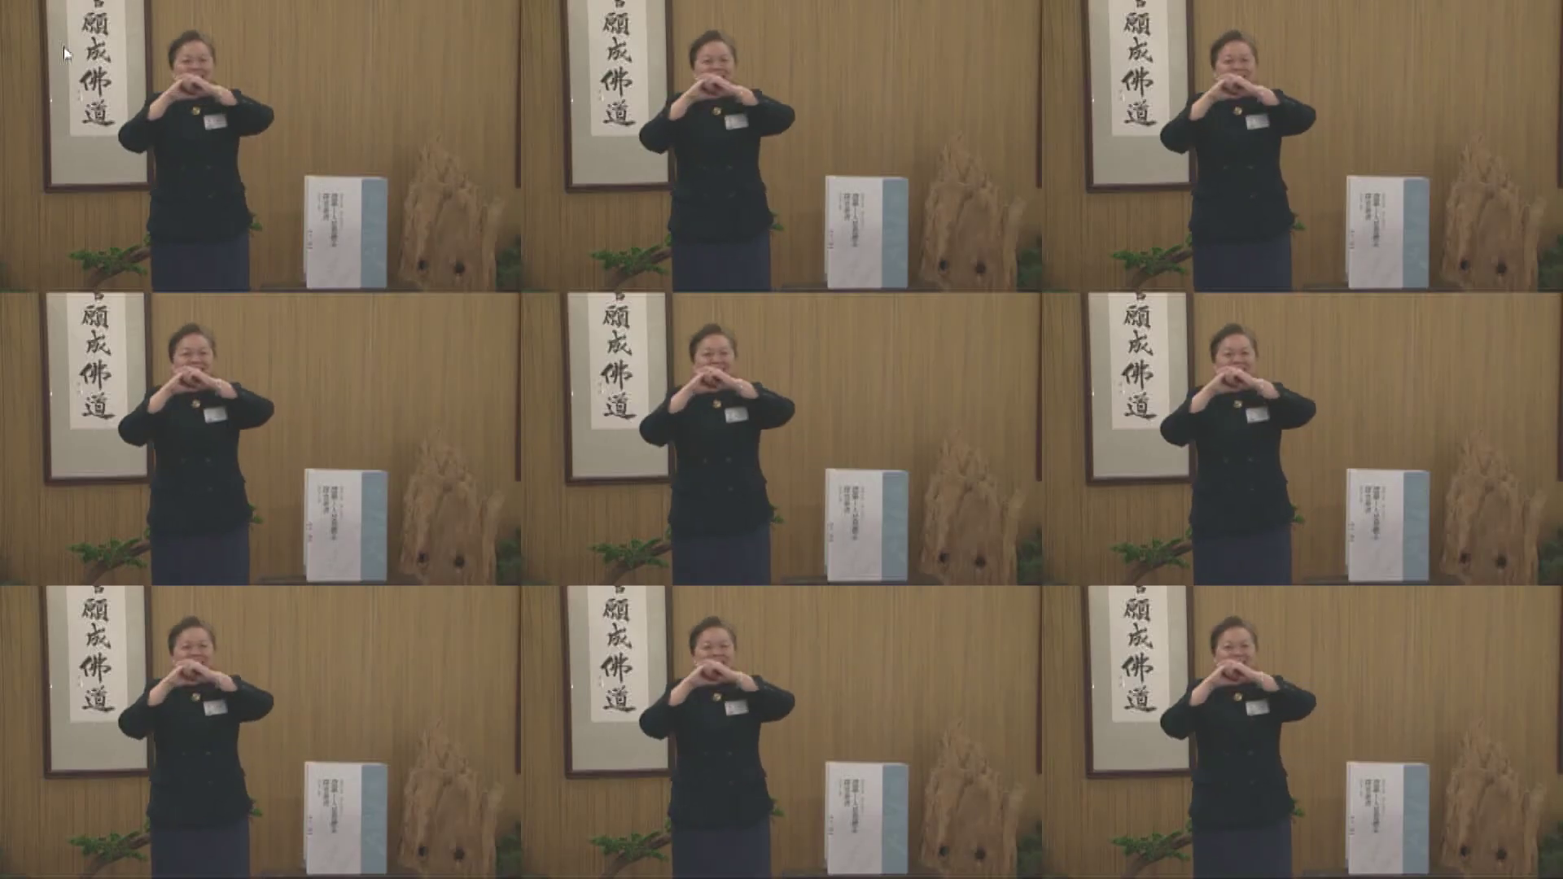